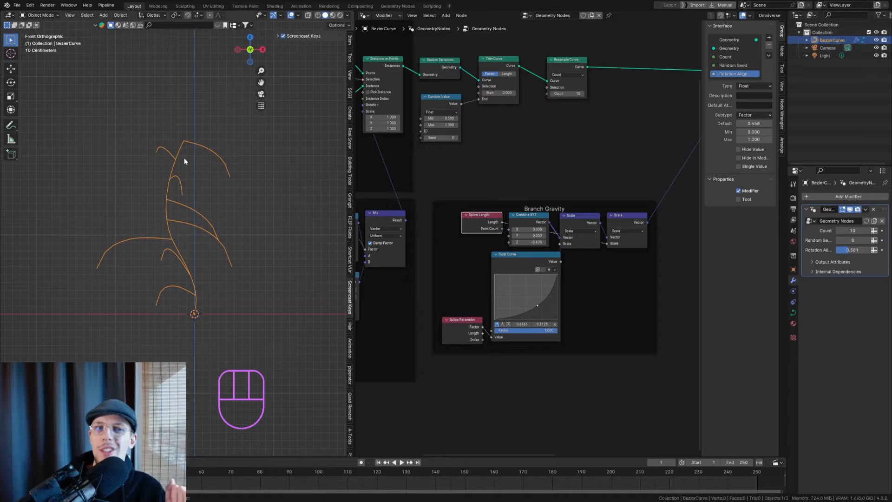
Examine the drooping sub-branches along the main Bezier curve in the front view, from the base to the tip
scroll(147, 233, "up", 2)
middle_click_drag(205, 297, 155, 284, "shift")
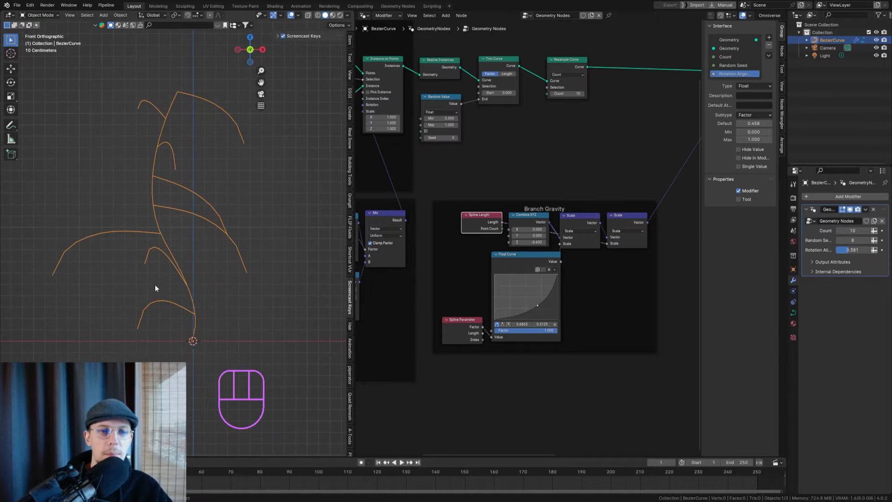
scroll(330, 303, "down", 2)
middle_click_drag(235, 174, 155, 181, "shift")
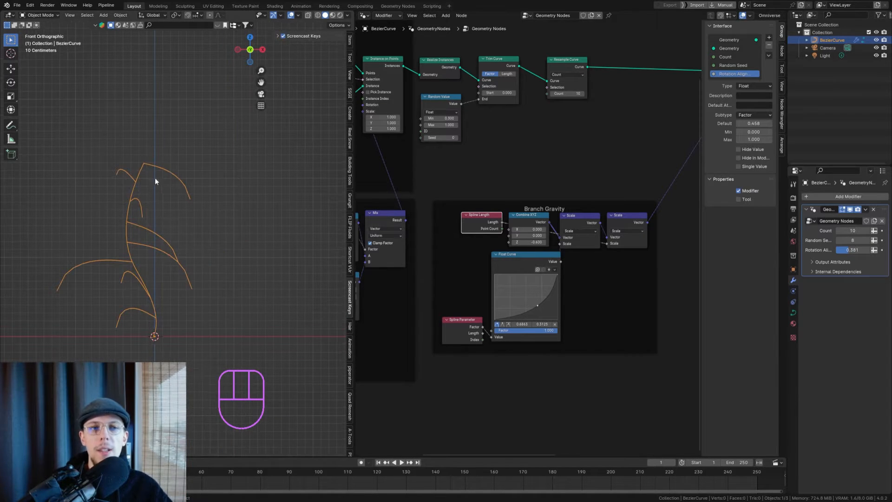
scroll(145, 166, "up", 4)
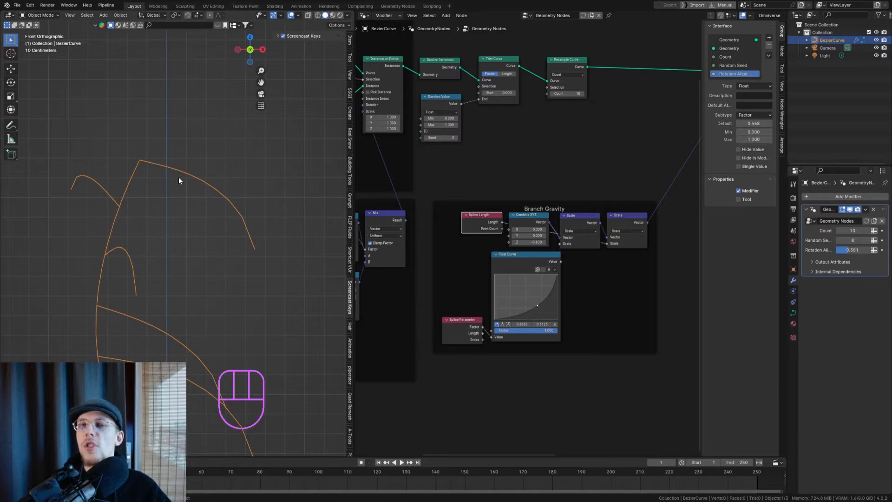
scroll(179, 181, "down", 3)
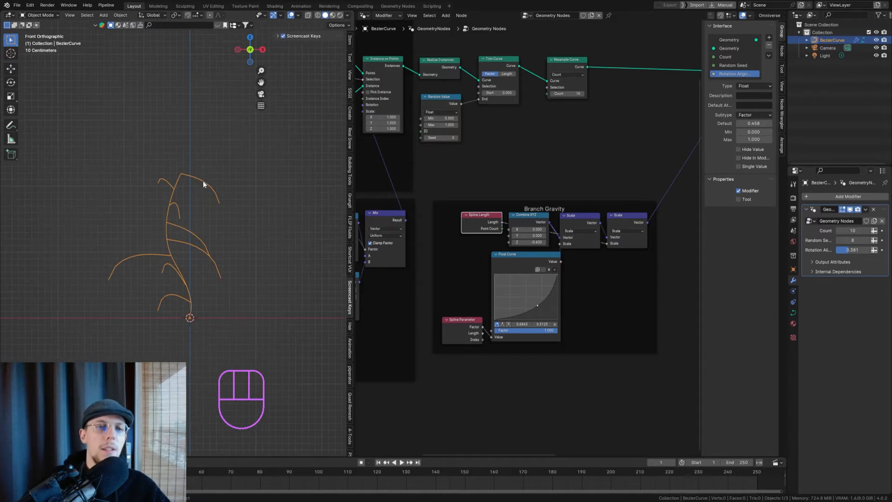
scroll(215, 207, "up", 2)
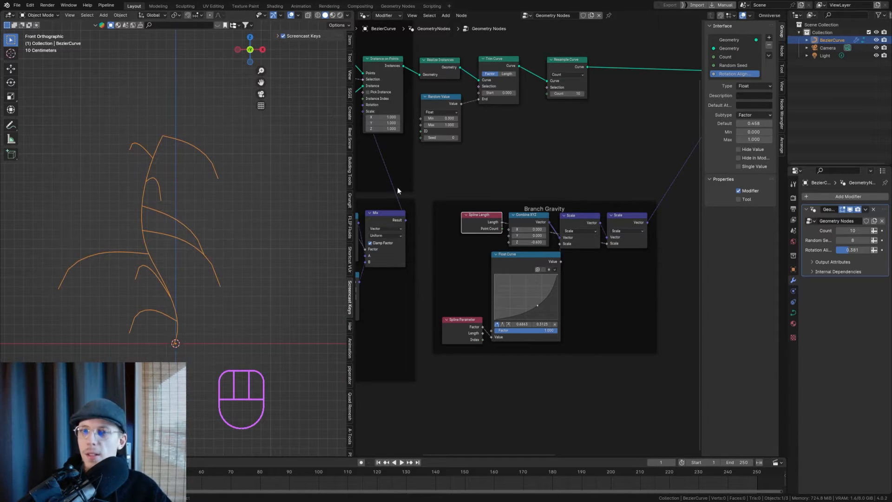
Move the Branch Gravity frame slightly closer to the Rotation Value frame in the node tree
scroll(657, 165, "down", 4)
middle_click_drag(493, 122, 378, 144, "shift")
scroll(542, 181, "up", 1)
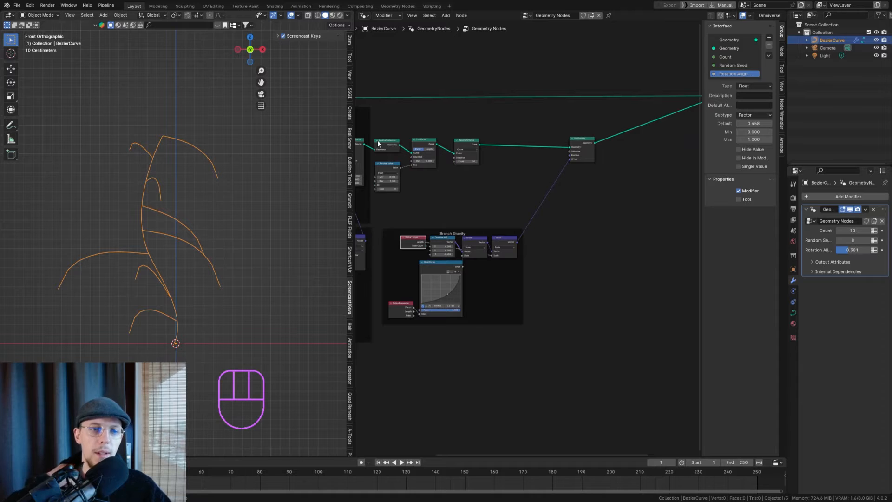
middle_click_drag(427, 121, 489, 113, "shift")
left_click(459, 224)
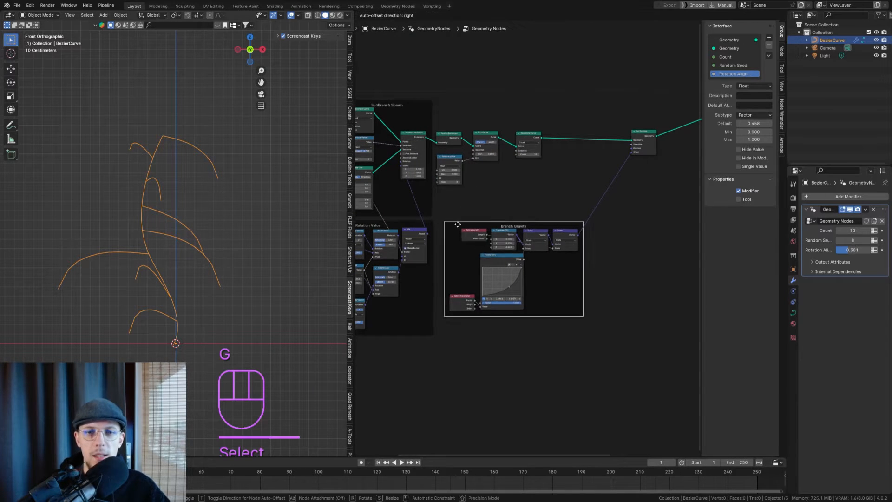
key("g")
Nudge the float Random Value node that feeds Trim Curve slightly towards the Instance on Points node
scroll(500, 184, "up", 2)
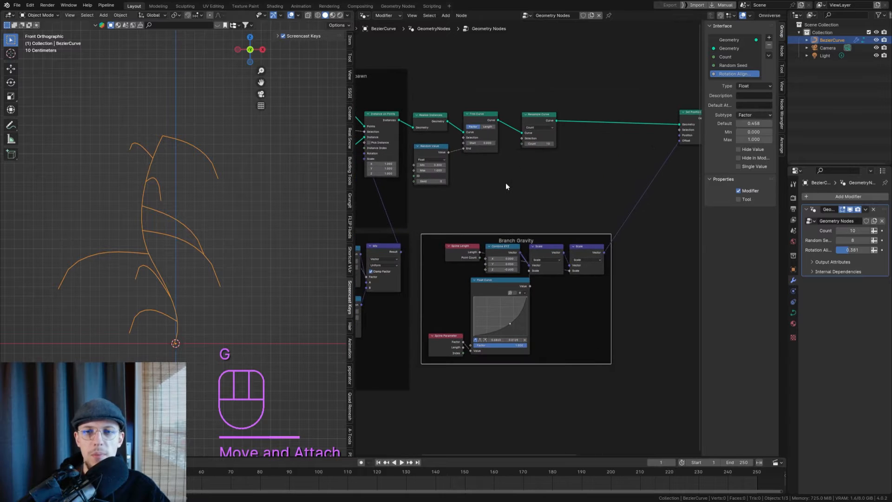
middle_click_drag(506, 183, 586, 191, "shift")
scroll(550, 113, "up", 2)
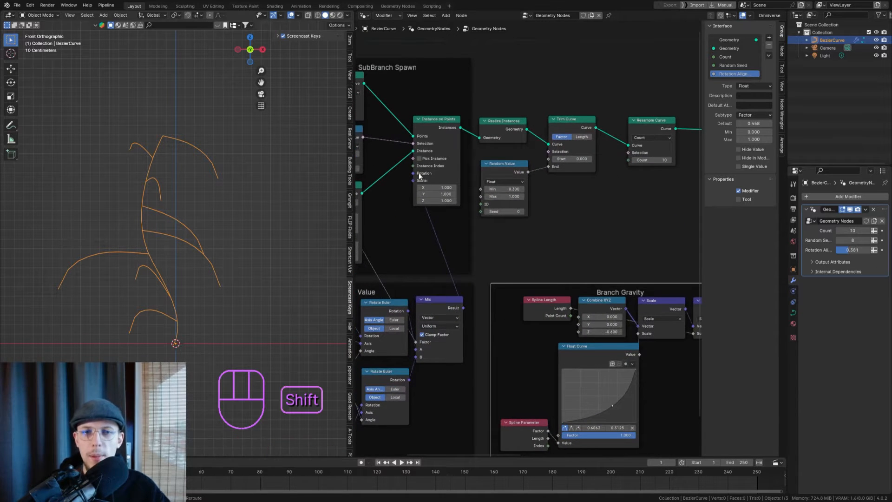
middle_click_drag(423, 175, 589, 142, "shift")
scroll(592, 133, "up", 2)
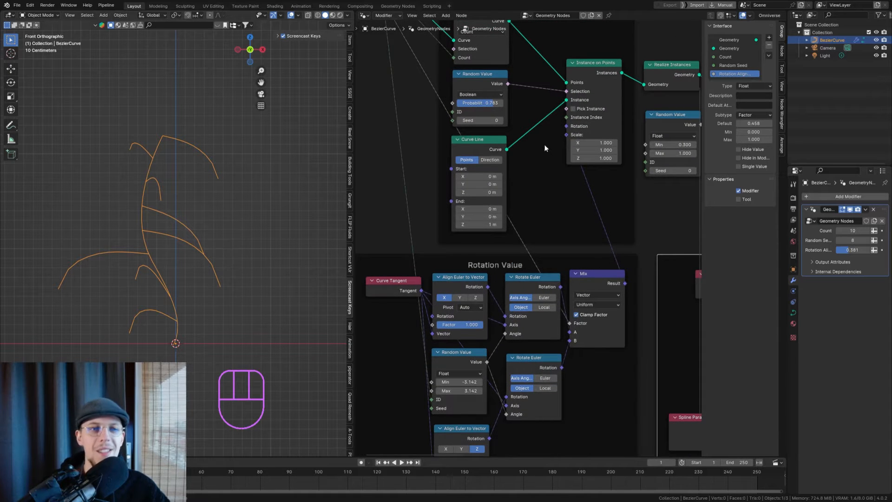
scroll(545, 144, "down", 4)
middle_click_drag(657, 117, 551, 163, "shift")
scroll(534, 158, "down", 2)
left_click_drag(447, 93, 420, 91)
scroll(604, 218, "down", 2)
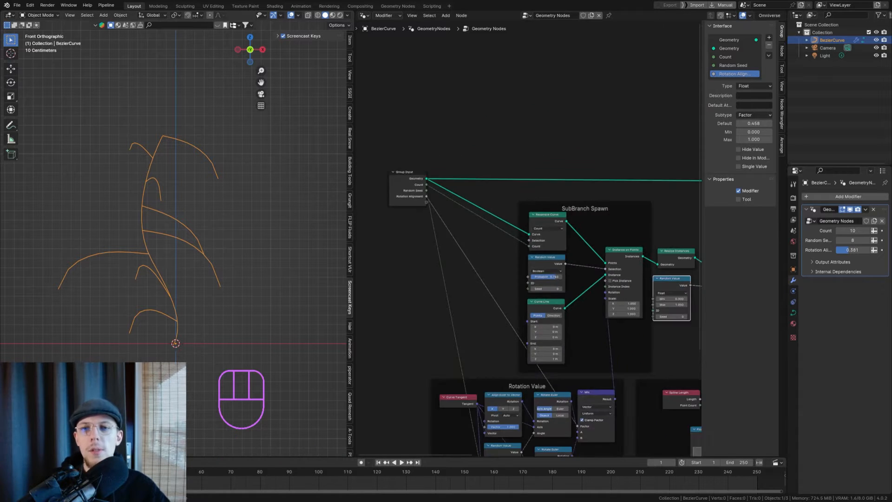
Review the SubBranch Spawn, Rotation Value and Branch Gravity node groups and the trimming and resampling nodes between them
middle_click_drag(603, 218, 489, 168, "shift")
scroll(455, 163, "down", 2)
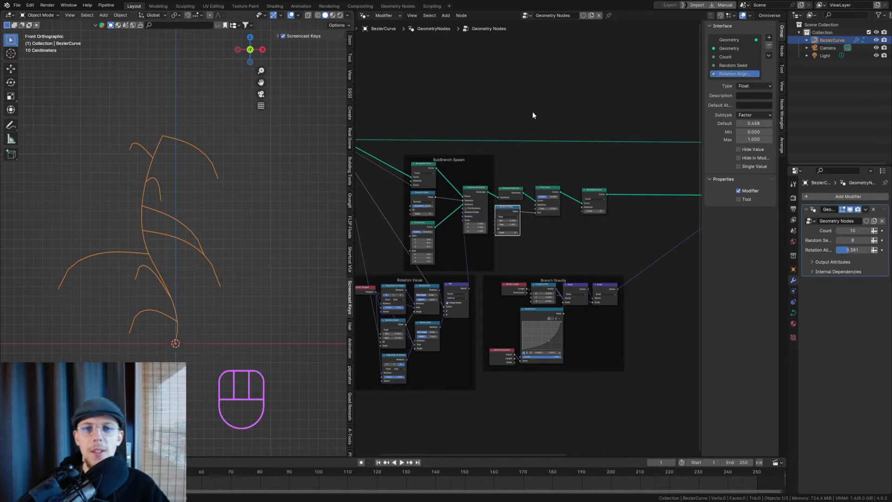
middle_click_drag(411, 156, 534, 183, "shift")
scroll(529, 188, "up", 4)
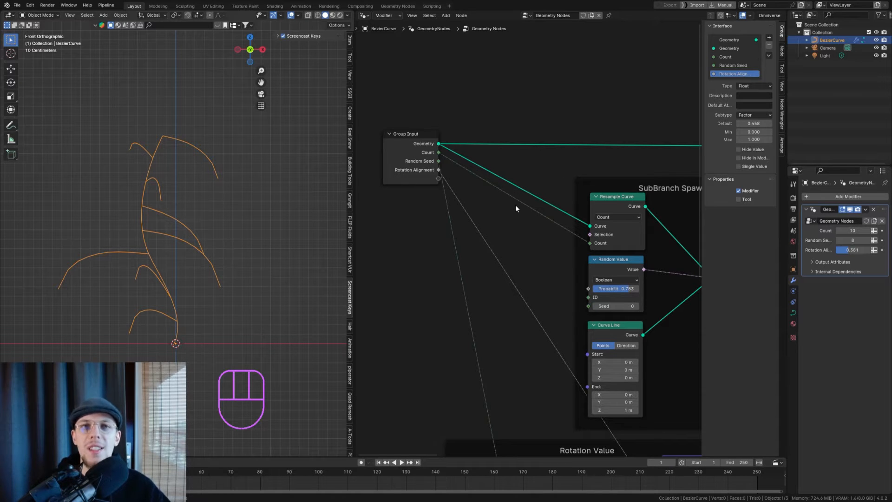
scroll(515, 204, "down", 5)
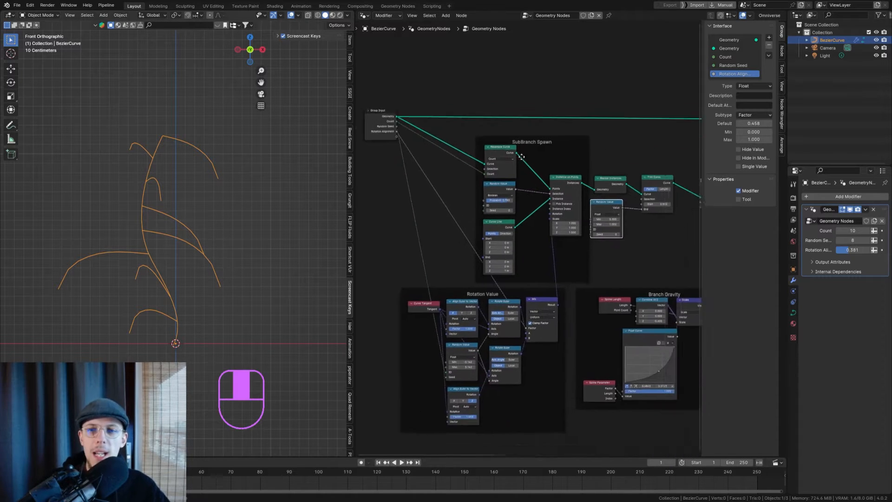
middle_click_drag(538, 195, 493, 168)
scroll(493, 169, "up", 2)
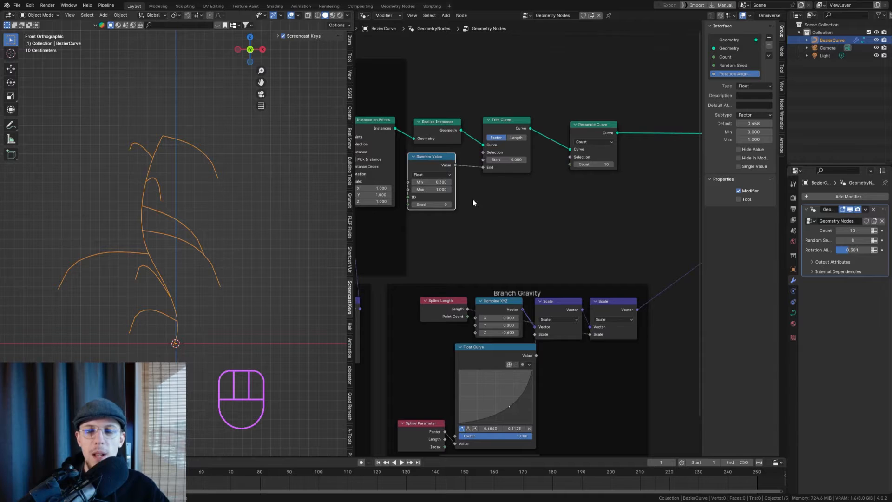
middle_click_drag(473, 198, 517, 224)
scroll(517, 225, "down", 1)
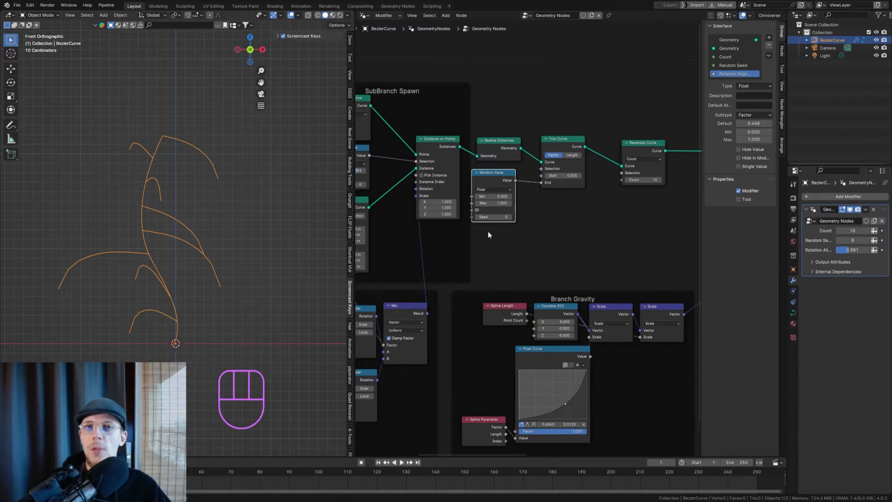
Inspect how the sub-branch lengths vary along the main curve up to its tip, and return to the Group Input node
scroll(200, 144, "up", 5)
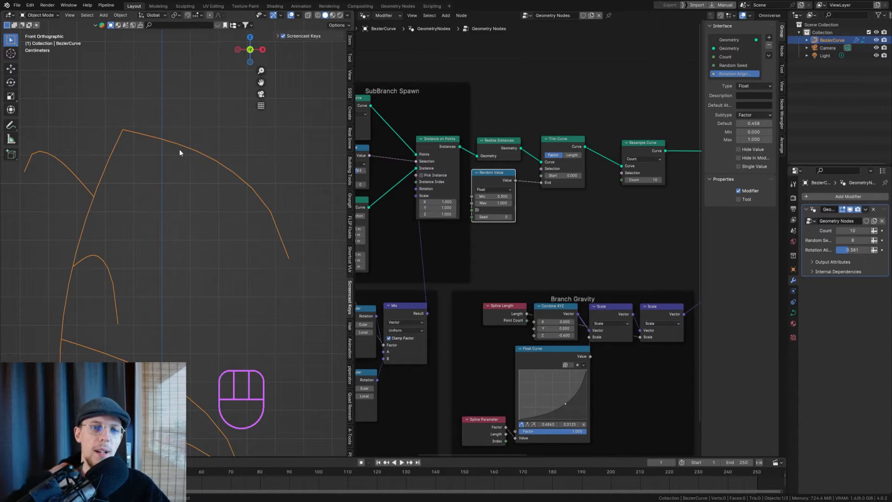
scroll(180, 150, "down", 5)
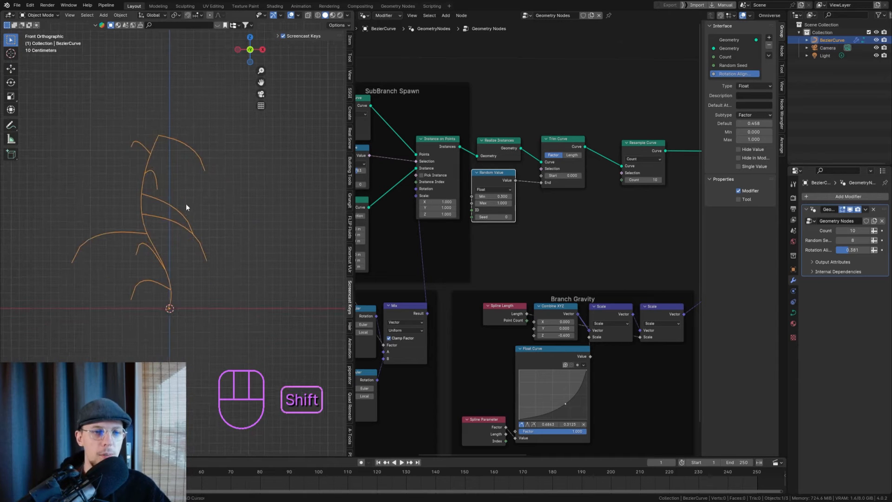
scroll(184, 205, "up", 2)
scroll(200, 210, "down", 1)
scroll(217, 171, "up", 1)
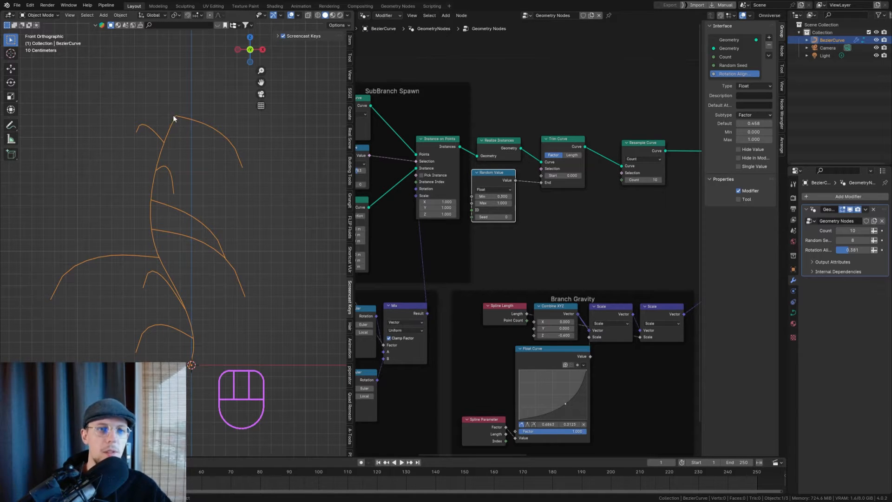
scroll(411, 122, "down", 3)
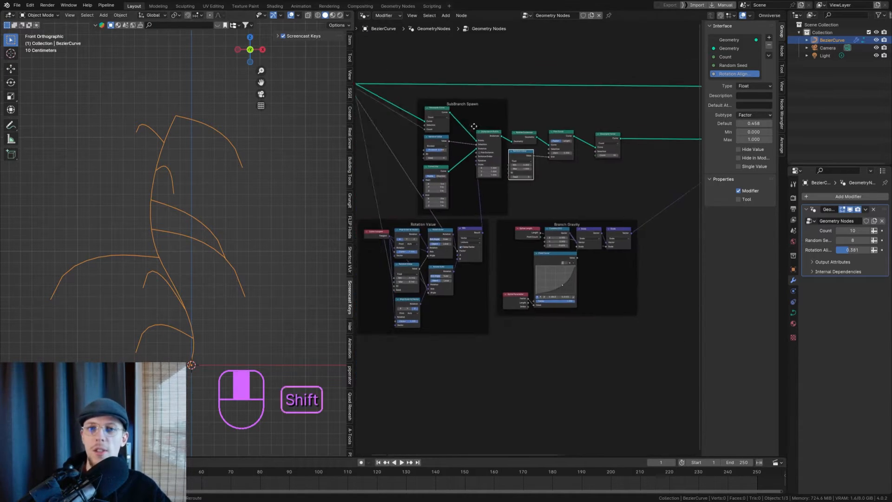
middle_click_drag(411, 122, 512, 112, "shift")
scroll(526, 138, "up", 5)
scroll(553, 132, "down", 3)
key("shift+a")
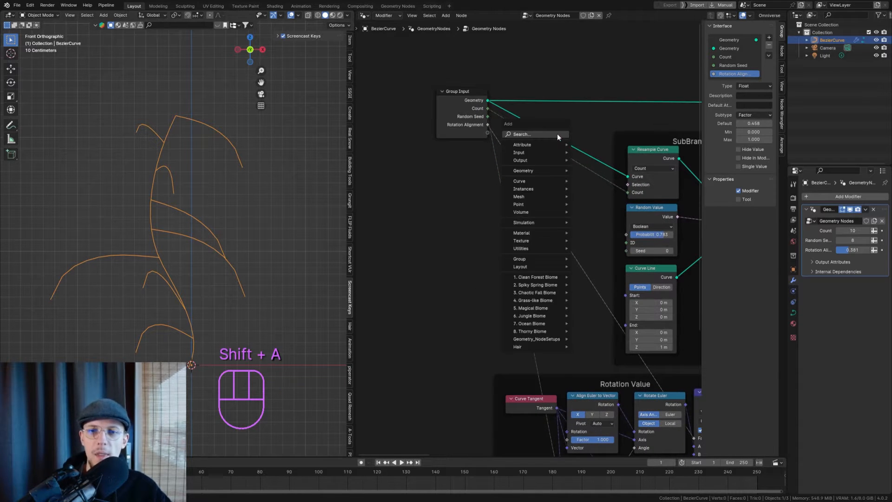
type("capt")
key("Return")
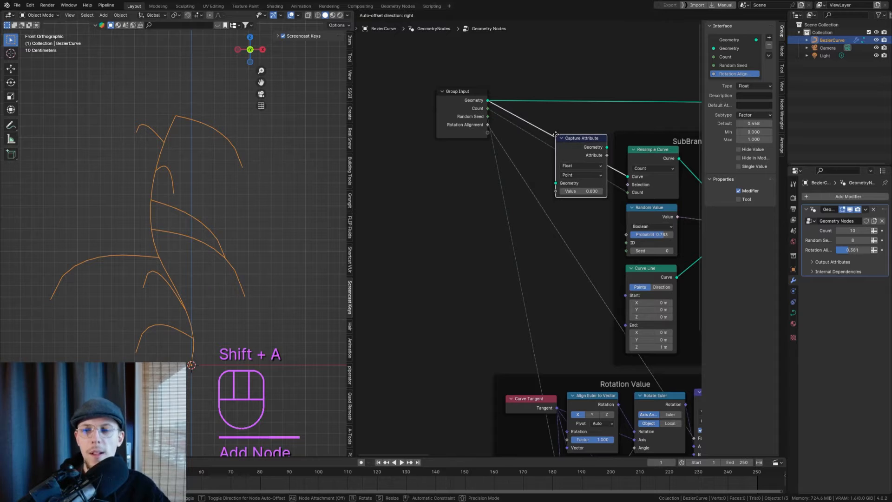
key("Escape")
Insert a Store Named Attribute node on the geometry link between Group Input and the SubBranch Spawn group's Resample Curve
key("shift+a")
type("store na")
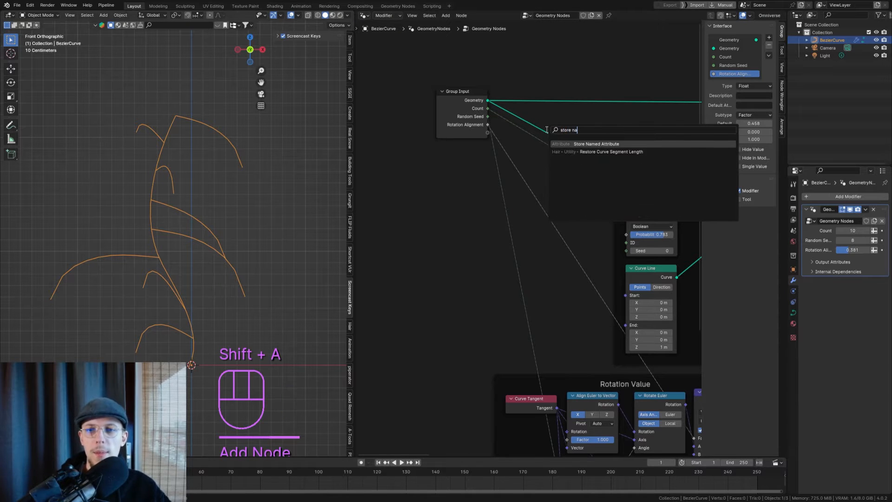
key("Return")
left_click(544, 120)
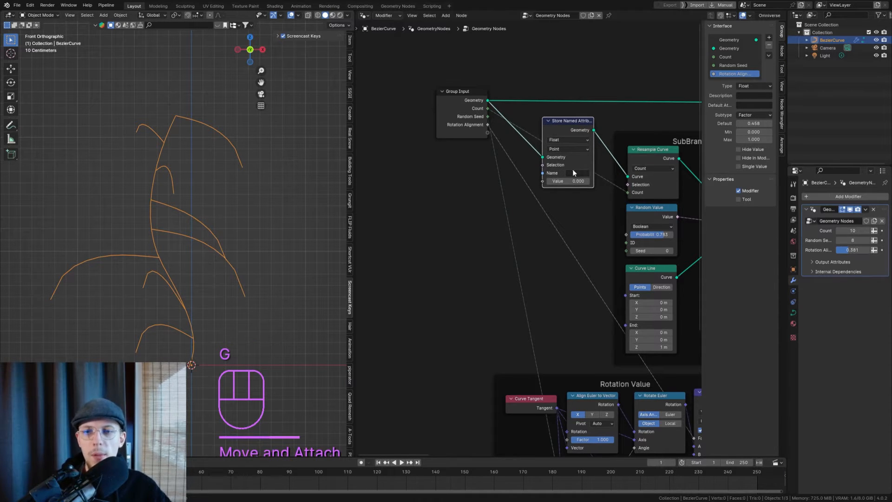
left_click(571, 138)
key("Escape")
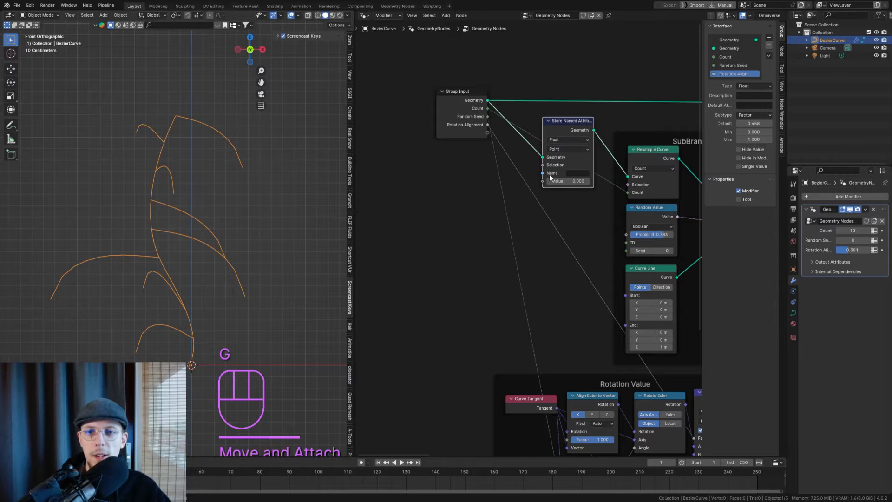
Feed a new Spline Parameter node's Factor into the Store Named Attribute value and name the attribute OGSpline
left_click_drag(542, 181, 430, 186)
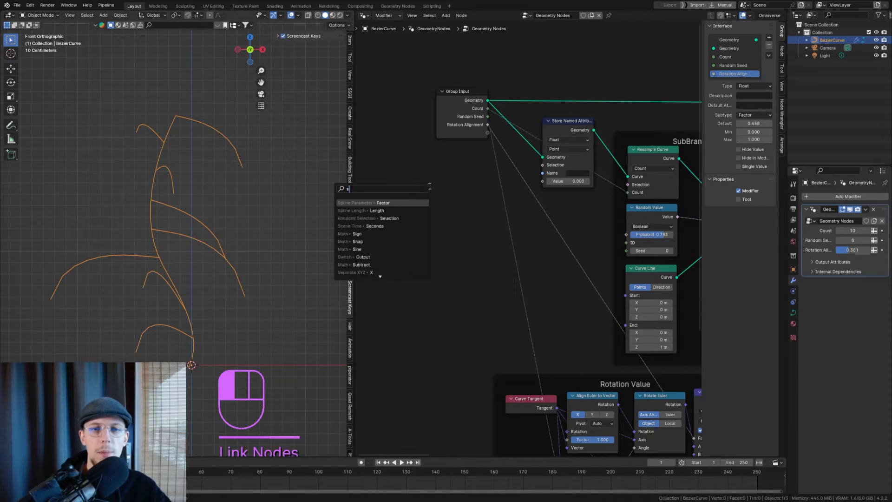
key("Return")
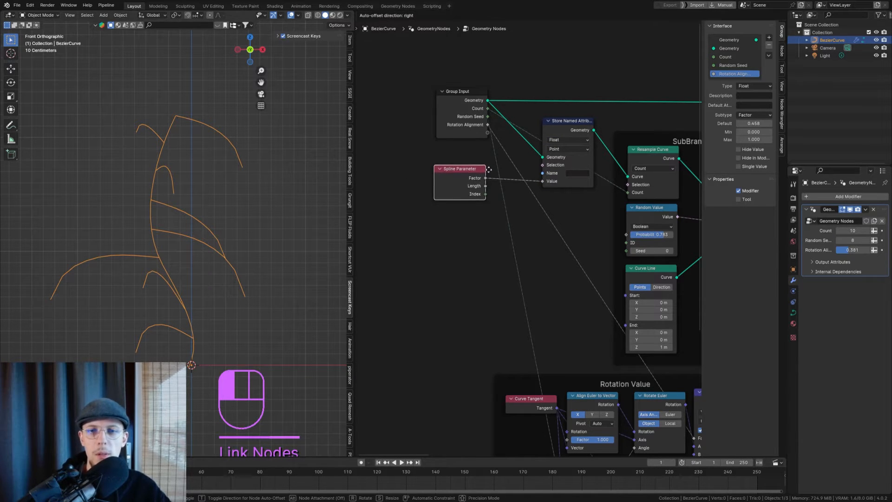
left_click(488, 167)
left_click(579, 174)
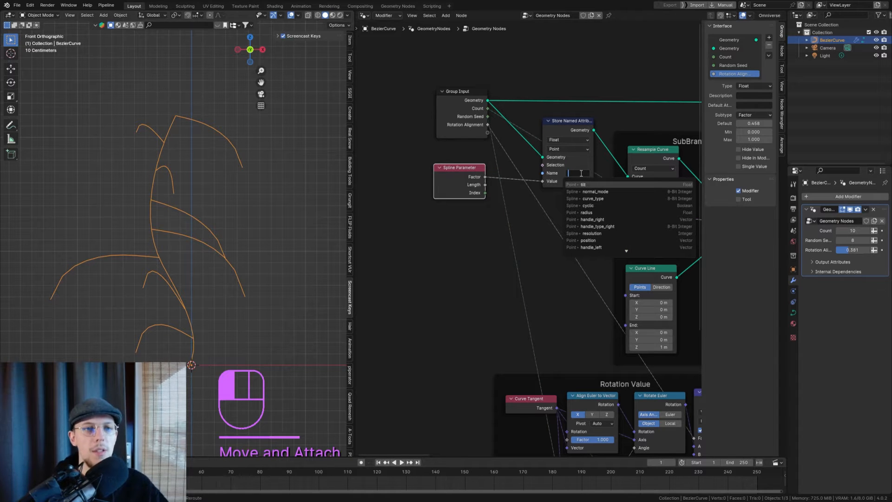
type("OGSpline")
key("Return")
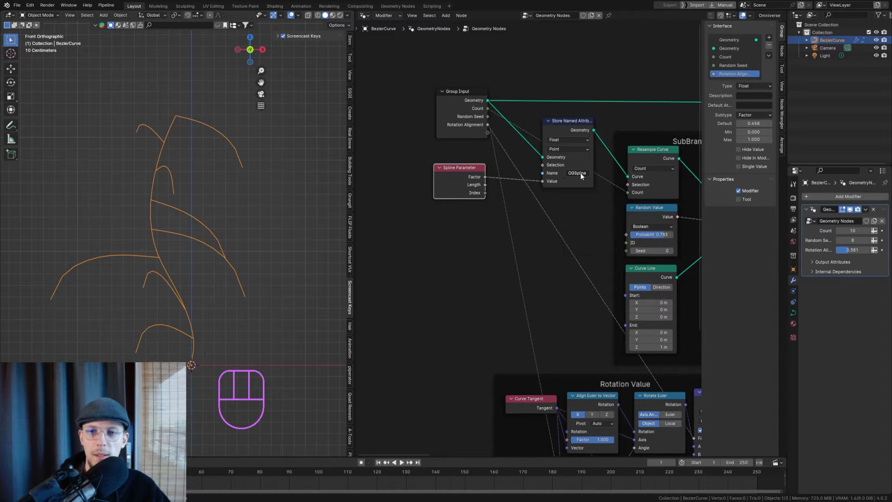
Move the Store Named Attribute node slightly closer to the Group Input node
scroll(540, 177, "up", 3)
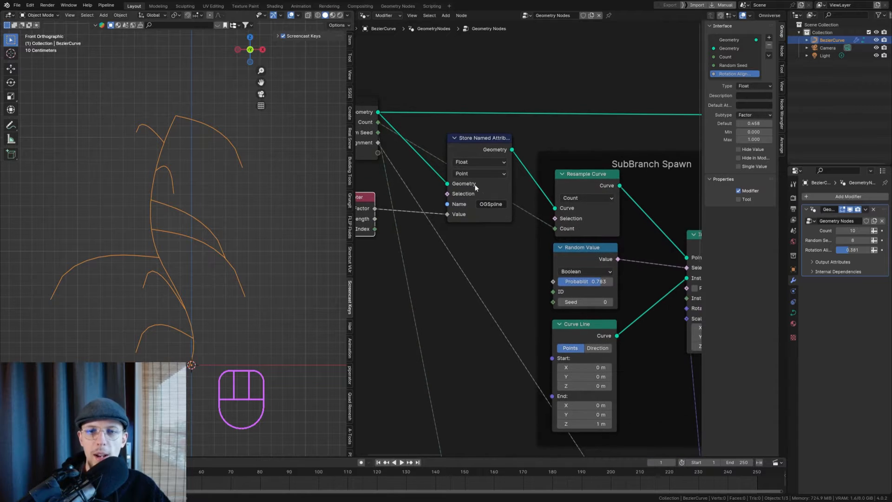
scroll(475, 187, "up", 1)
scroll(489, 207, "down", 3)
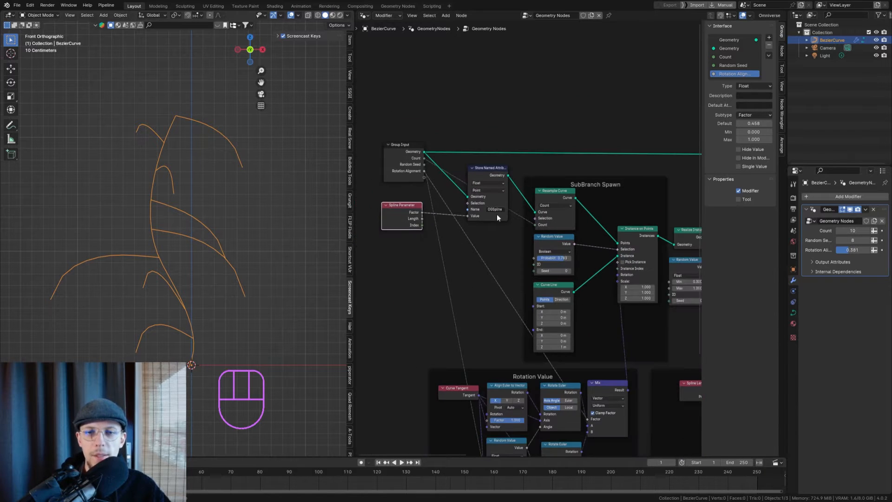
left_click(495, 174)
scroll(521, 196, "down", 2)
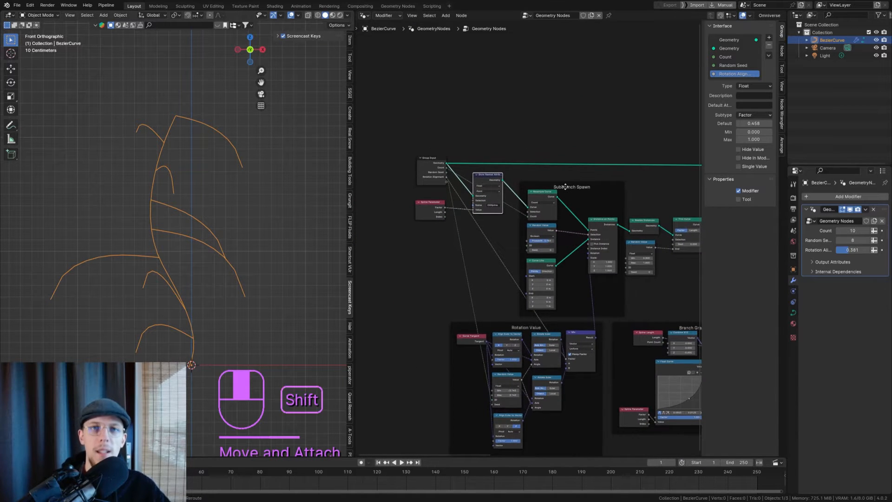
scroll(415, 191, "up", 3)
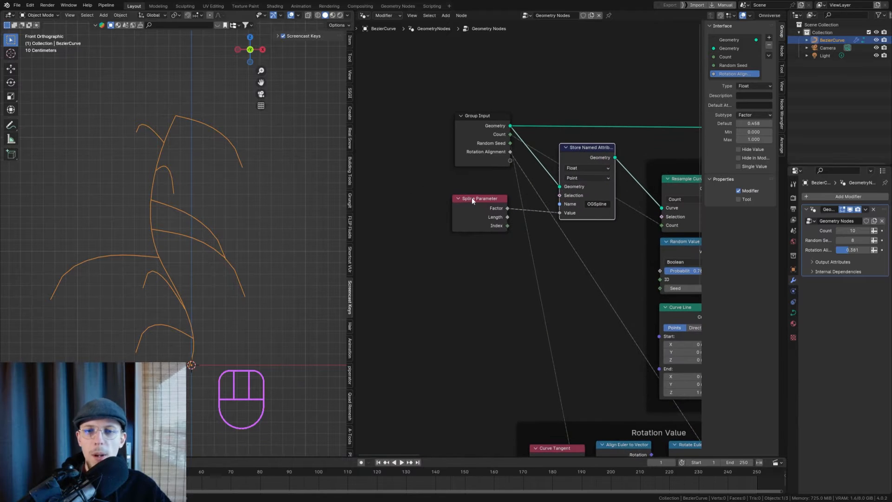
left_click(459, 198)
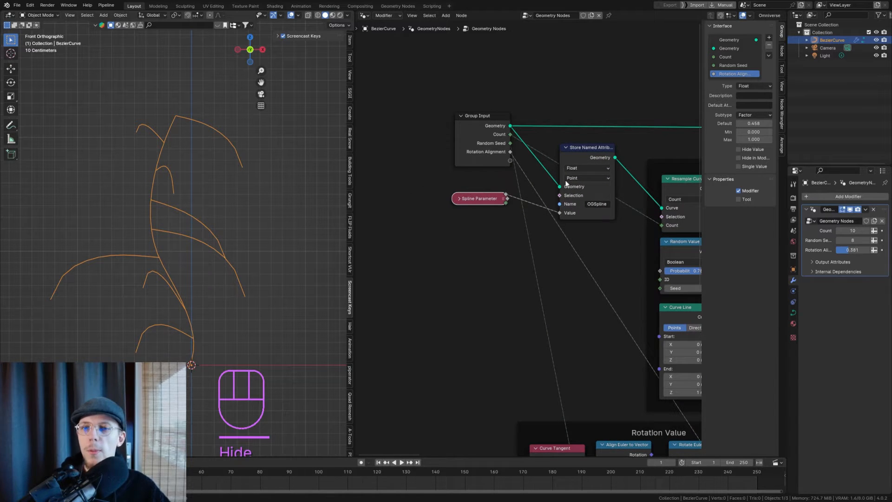
left_click(460, 199)
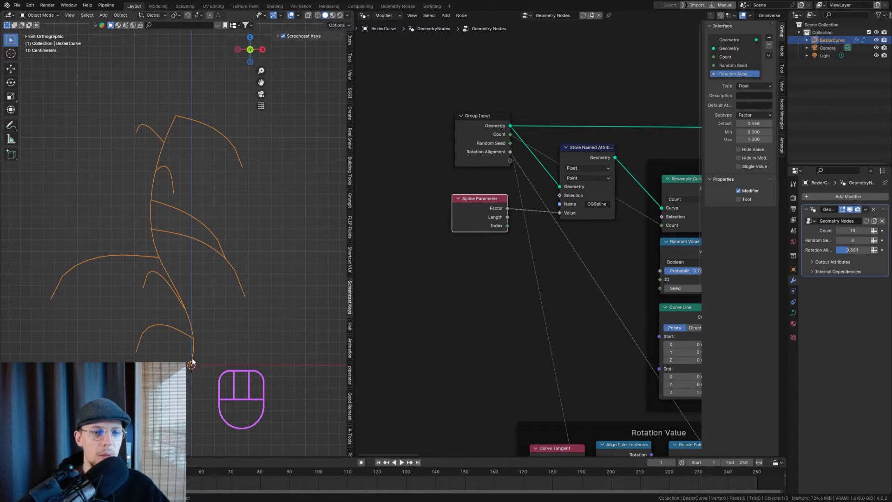
Annotate the main curve in the viewport with a 0 at its base and a 1 at its tip
key("d")
key("d")
key("d")
key("d")
key("d")
key("d")
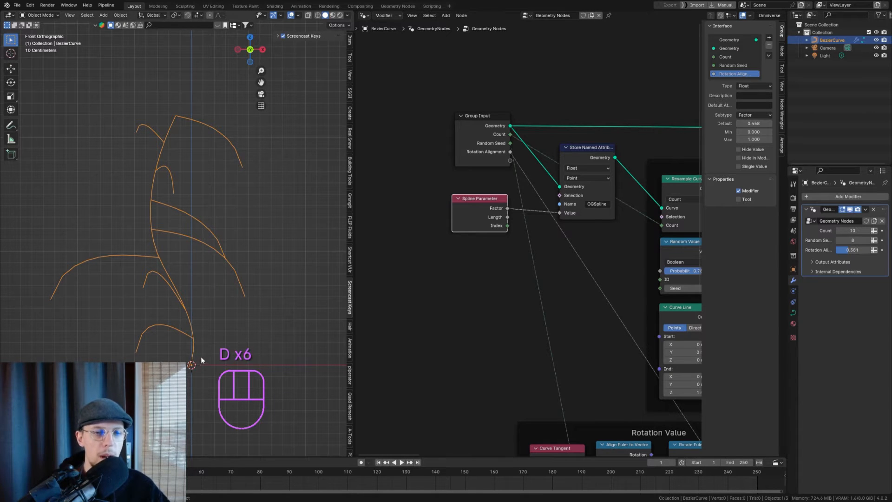
left_click_drag(187, 365, 250, 357)
left_click_drag(183, 116, 165, 123)
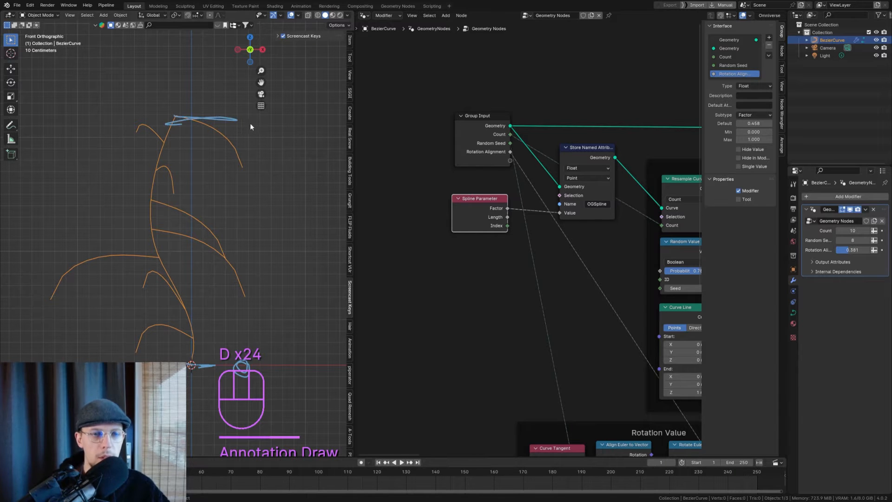
mouse_move(252, 116)
left_mouse_down()
mouse_move(254, 134)
mouse_move(283, 137)
left_mouse_up()
scroll(274, 139, "down", 1)
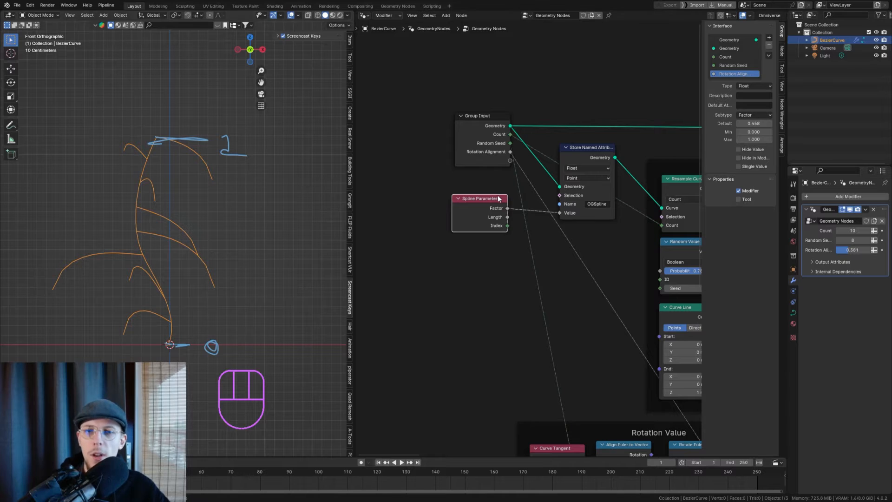
Move the Spline Parameter node away and insert a Map Range node on its Factor link to Store Named Attribute
left_click_drag(498, 198, 411, 199)
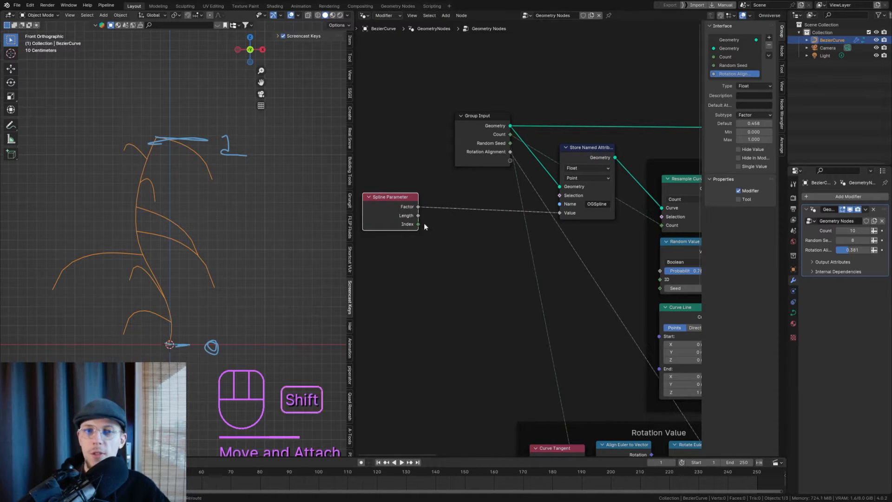
key("shift+a")
type("map range")
key("Return")
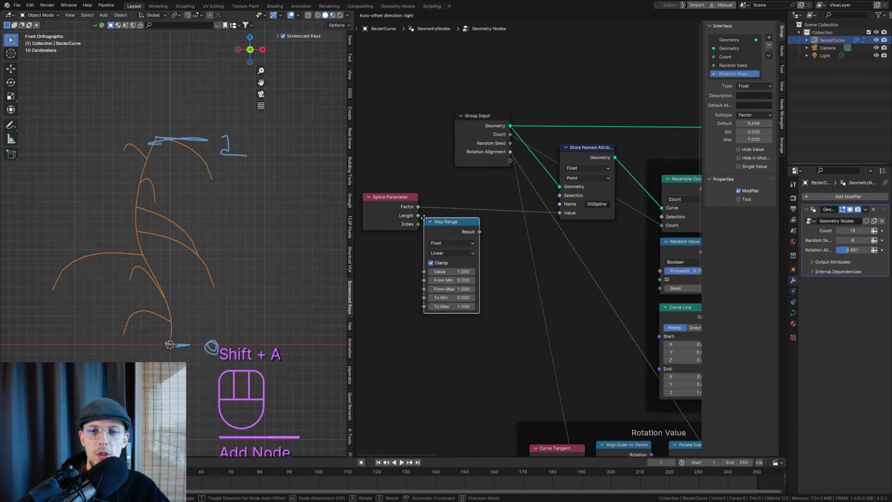
left_click(453, 265)
Invert the Map Range output by setting To Min to 1 and To Max to 0
scroll(452, 263, "up", 2)
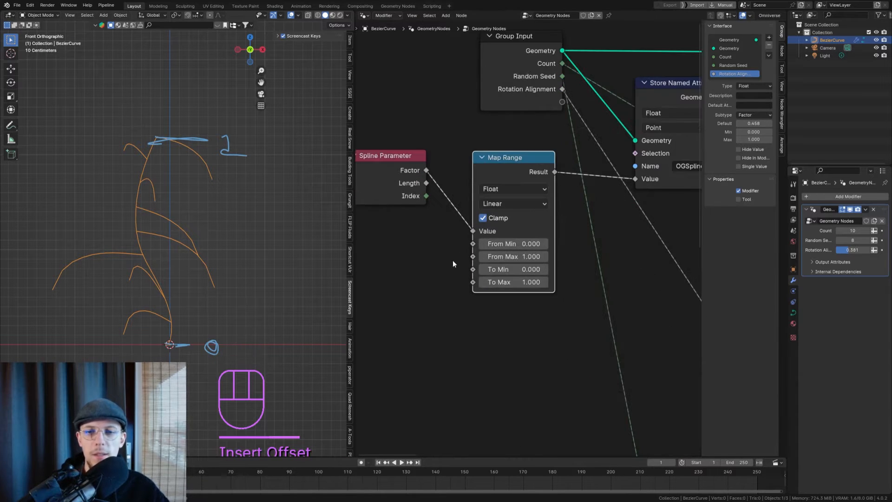
left_click_drag(506, 282, 514, 270)
type("0")
key("Return")
Reposition the Map Range and Spline Parameter nodes compactly beside Store Named Attribute and save the file
scroll(595, 189, "down", 3)
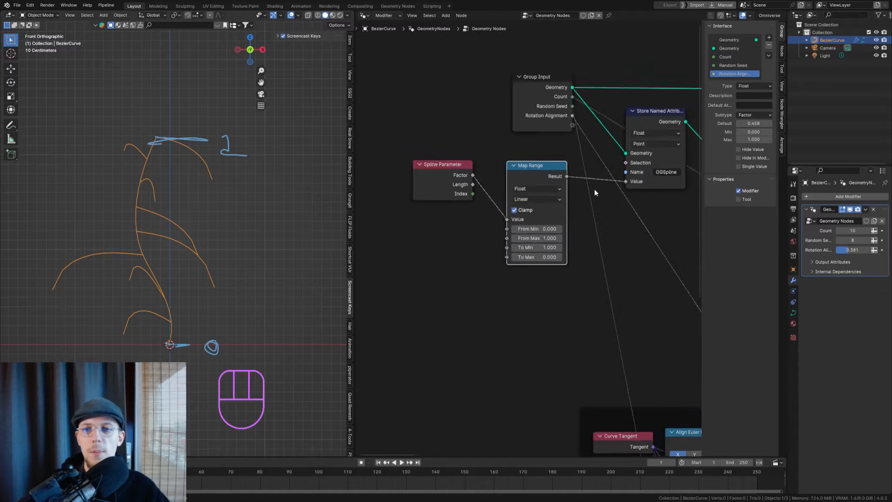
key("g")
left_click(598, 191)
left_click(474, 170)
key("g")
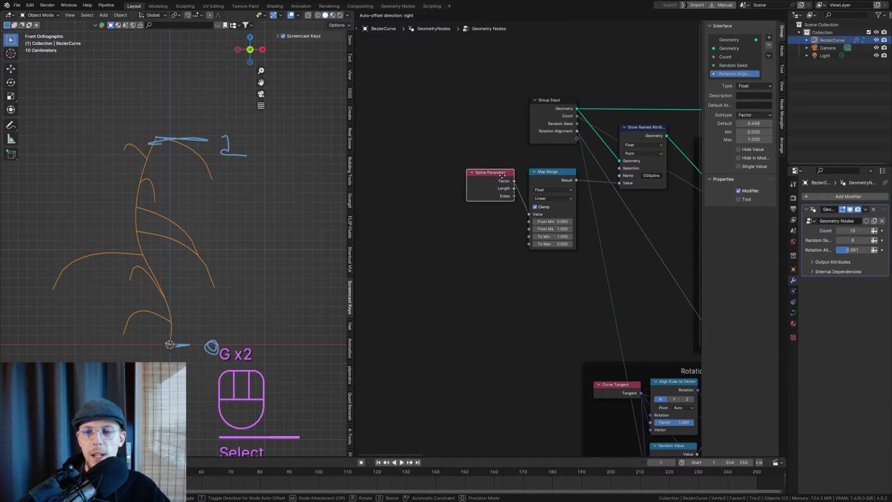
left_click(498, 172)
scroll(575, 197, "down", 2)
middle_click_drag(574, 197, 490, 202)
key("ctrl+s")
Make room before the second Resample Curve and insert a duplicate of the Trim Curve node on that link
scroll(544, 205, "down", 2)
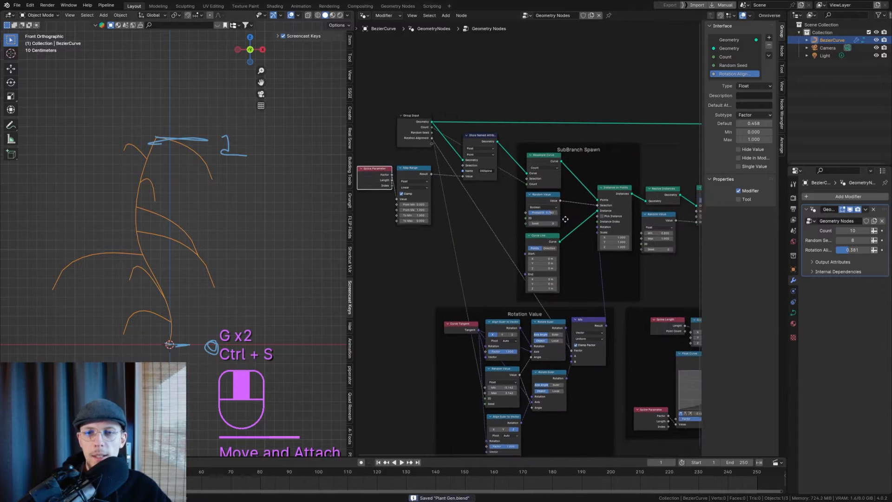
scroll(670, 235, "down", 2)
middle_click_drag(671, 235, 534, 195)
scroll(548, 181, "up", 3)
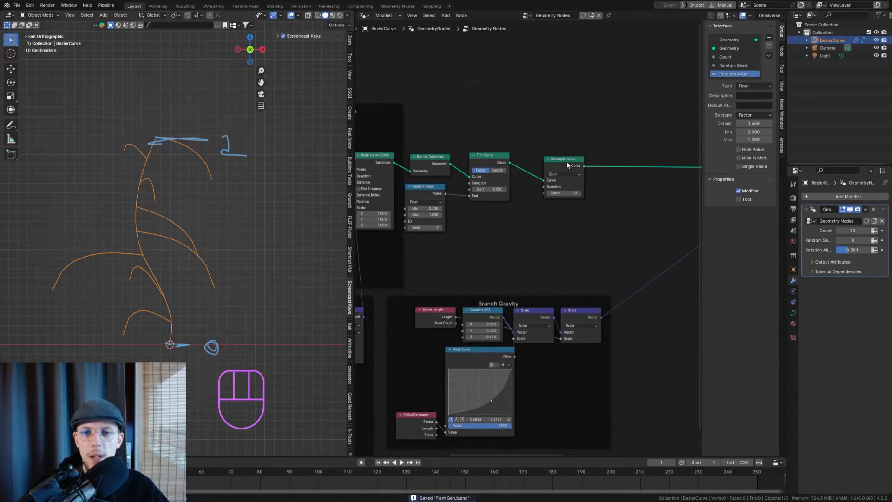
left_click_drag(562, 161, 662, 153)
scroll(567, 156, "up", 1)
left_click(488, 156)
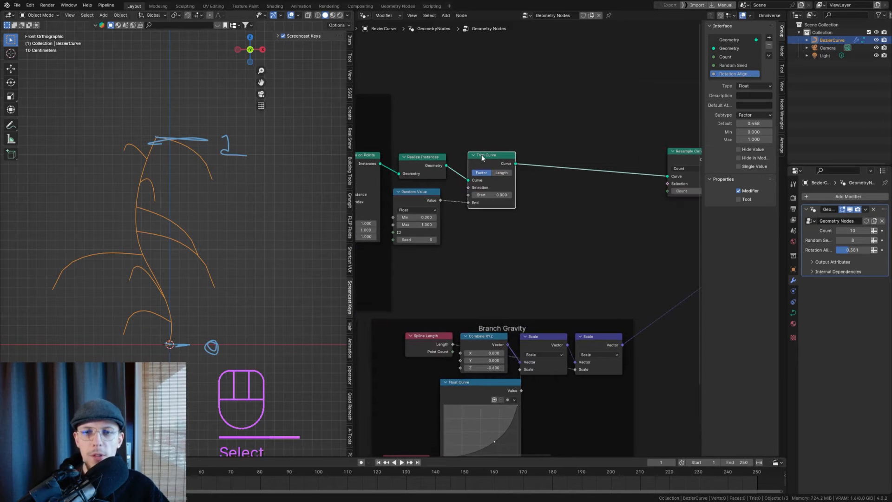
key("shift+d")
left_click(562, 142)
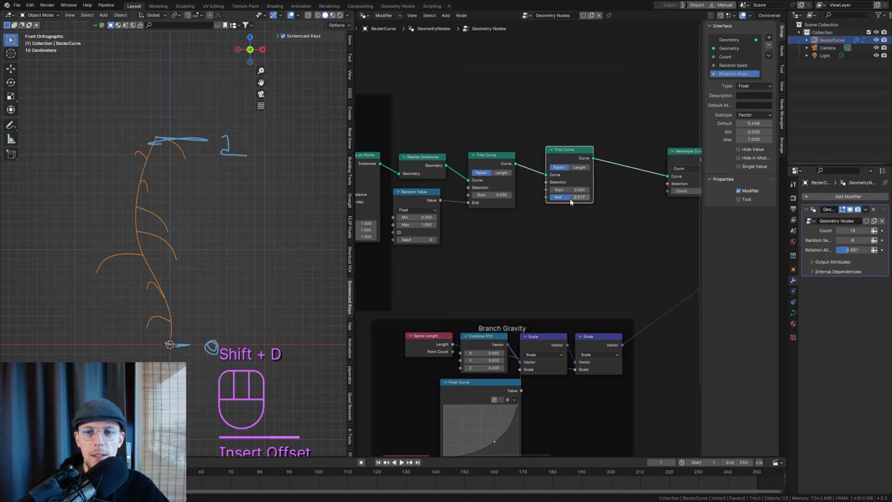
Test the duplicated Trim Curve's End value, settle it at 1.000, and space the node from the first Trim Curve
left_click_drag(570, 197, 609, 197)
left_click_drag(581, 149, 608, 154)
middle_click_drag(579, 205, 622, 211)
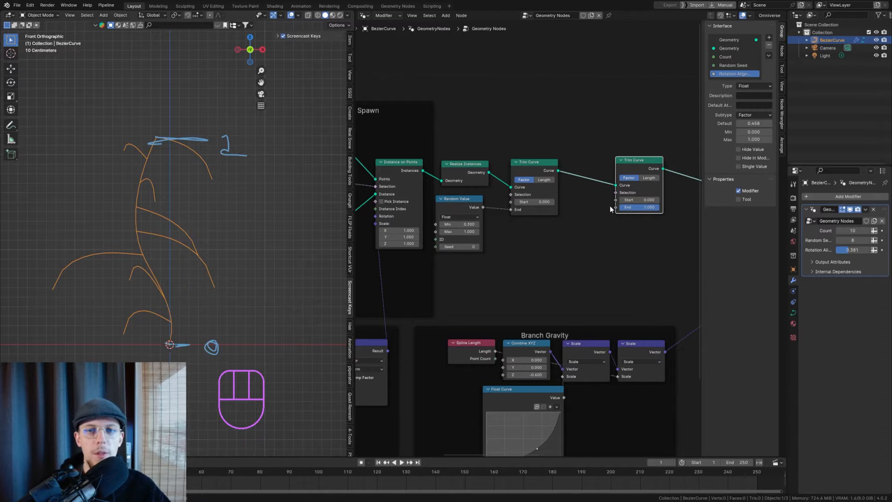
scroll(610, 205, "down", 2)
scroll(604, 205, "up", 3)
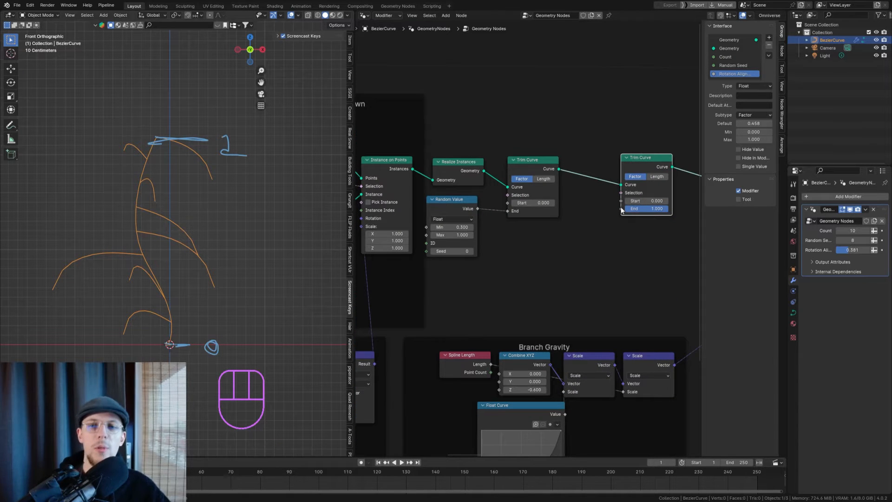
Feed a new Named Attribute node reading OGSpline into the End input of the duplicated Trim Curve
left_click_drag(622, 209, 562, 140)
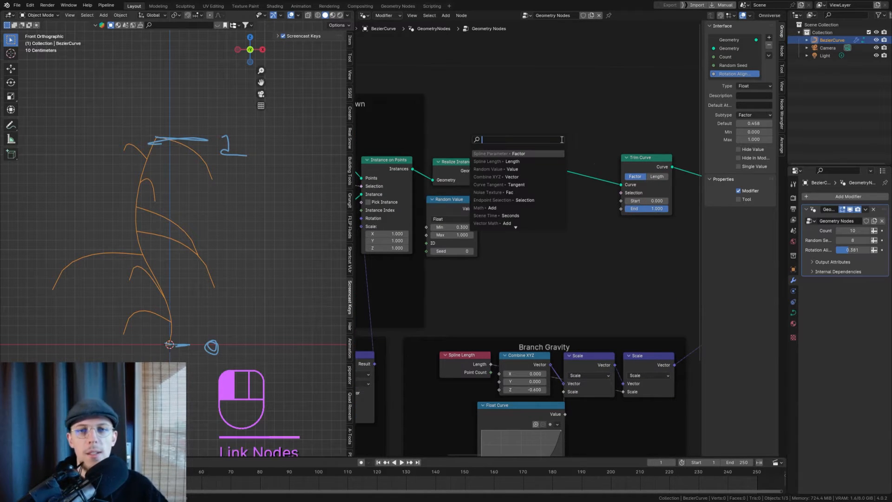
type("name")
key("Return")
left_click(556, 138)
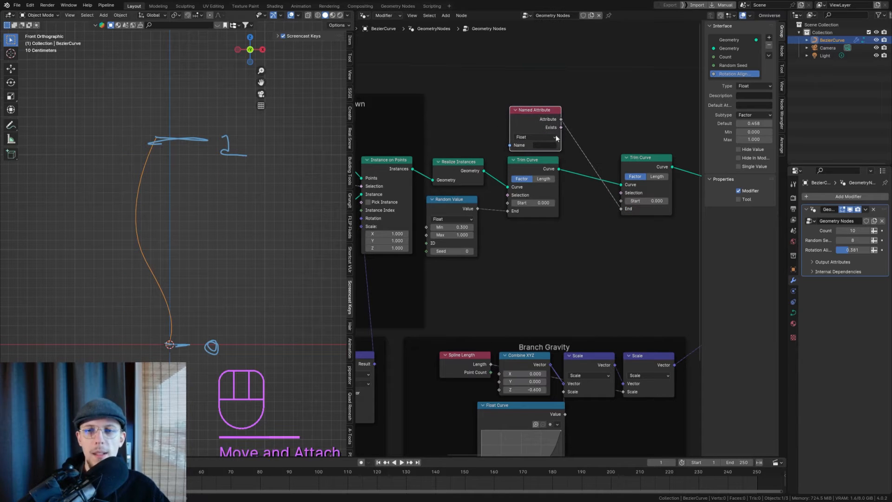
left_click(552, 145)
type("OGSpline")
key("Return")
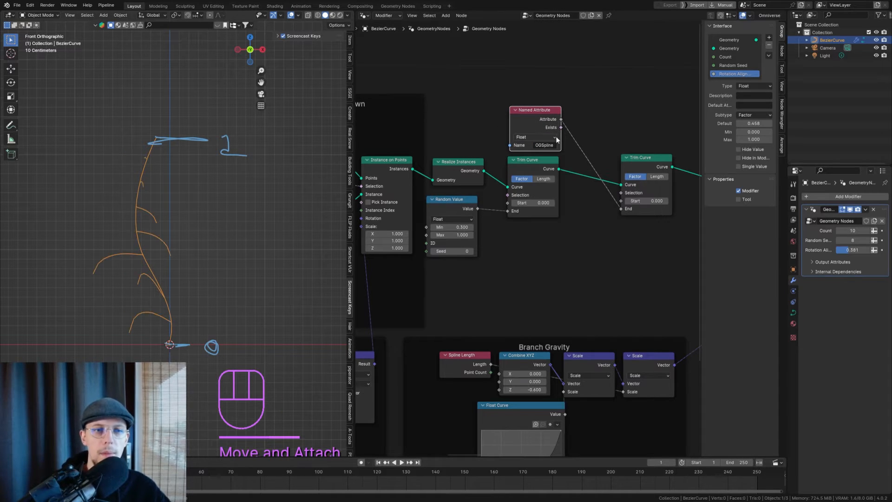
Save the file and erase the annotations at the main curve's base and tip
key("ctrl+s")
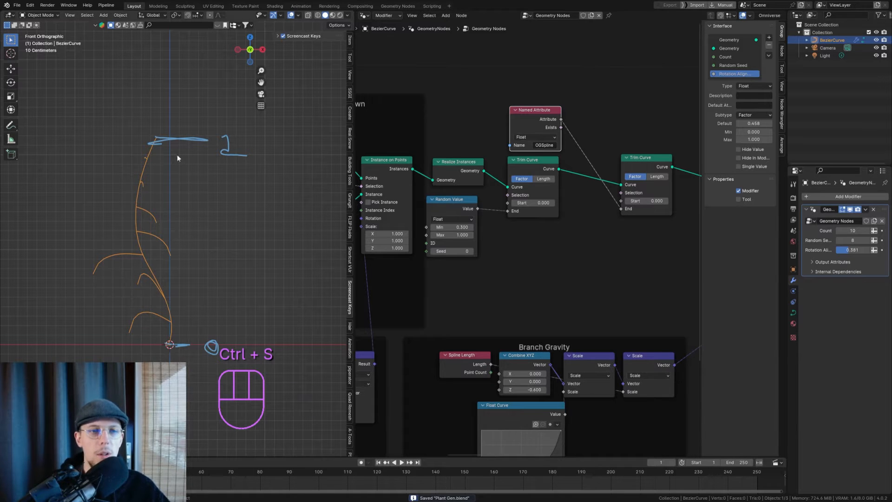
key("d")
mouse_move(178, 158)
right_mouse_down()
mouse_move(263, 135)
mouse_move(235, 146)
mouse_move(177, 344)
mouse_move(285, 340)
mouse_move(260, 314)
right_mouse_up()
Shift the Spline Parameter and Map Range nodes farther from Store Named Attribute to make room for another node
scroll(543, 180, "down", 5)
middle_click_drag(543, 179, 661, 172, "shift")
mouse_move(617, 132)
middle_mouse_down("shift")
mouse_move(576, 143)
mouse_move(428, 131)
middle_mouse_up("shift")
scroll(483, 142, "up", 3)
left_click_drag(493, 141, 439, 142)
left_click_drag(539, 140, 520, 141)
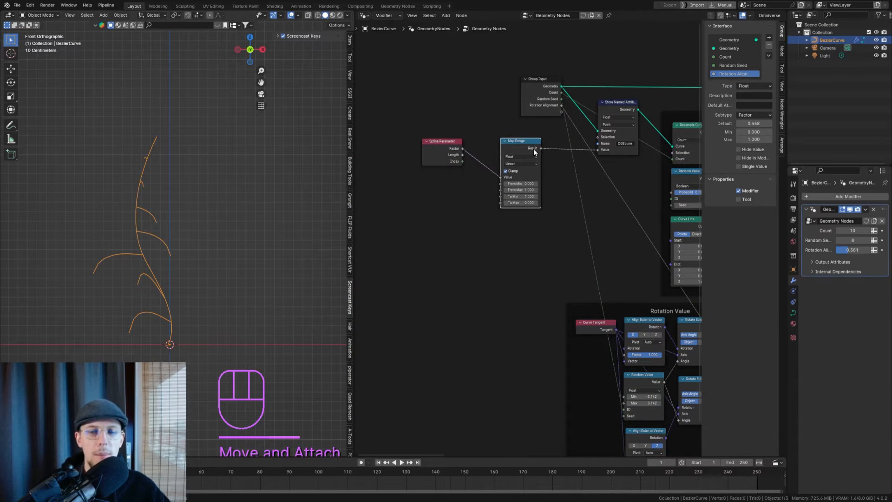
scroll(534, 149, "up", 1)
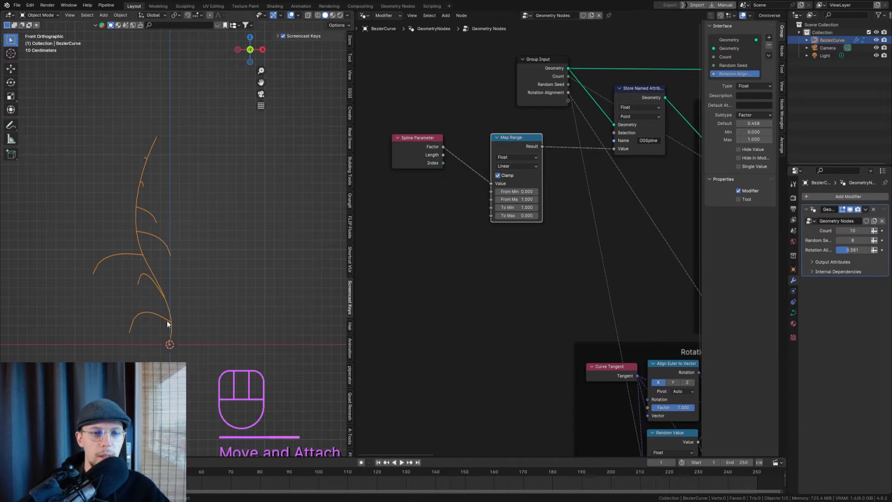
left_click(509, 144)
left_click_drag(551, 189, 435, 131)
key("g")
left_click(440, 145)
key("g")
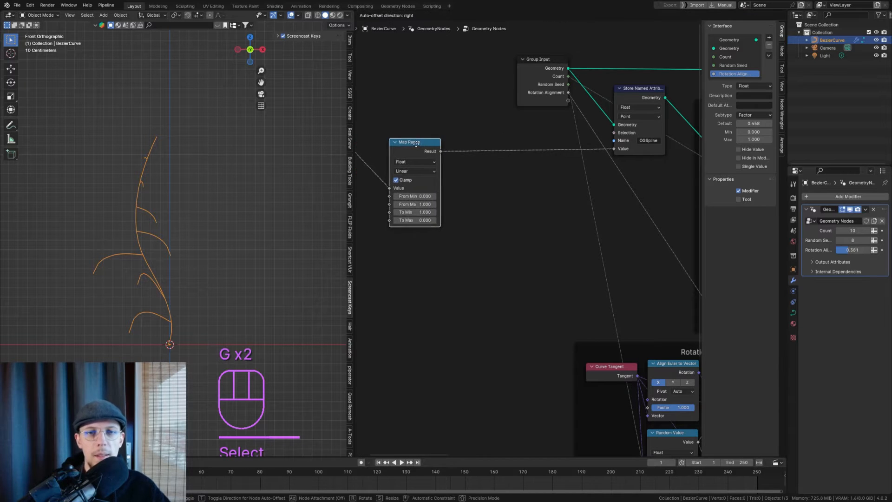
left_click(408, 148)
Insert a Float Curve between Map Range and Store Named Attribute and bow it upward with a point at about 0.25, 0.76
key("shift+a")
left_click(498, 146)
type("float")
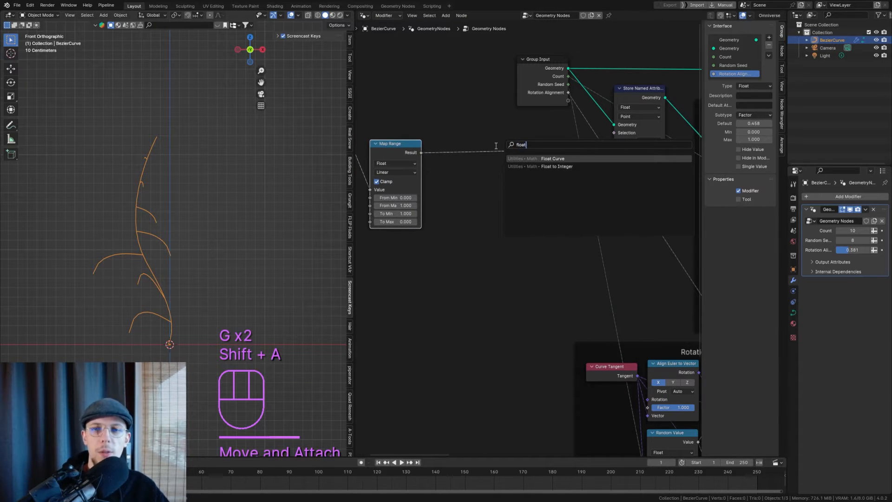
key("Return")
left_click(409, 132)
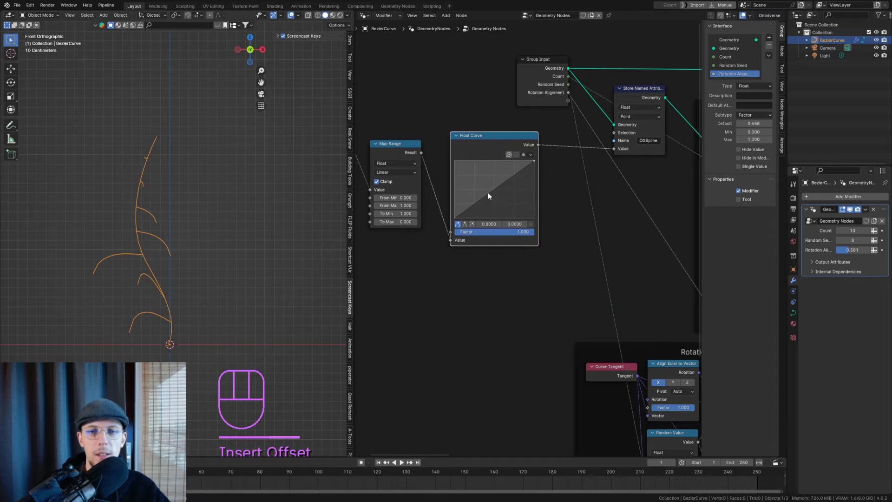
left_click_drag(488, 193, 508, 209)
left_click_drag(494, 201, 475, 174)
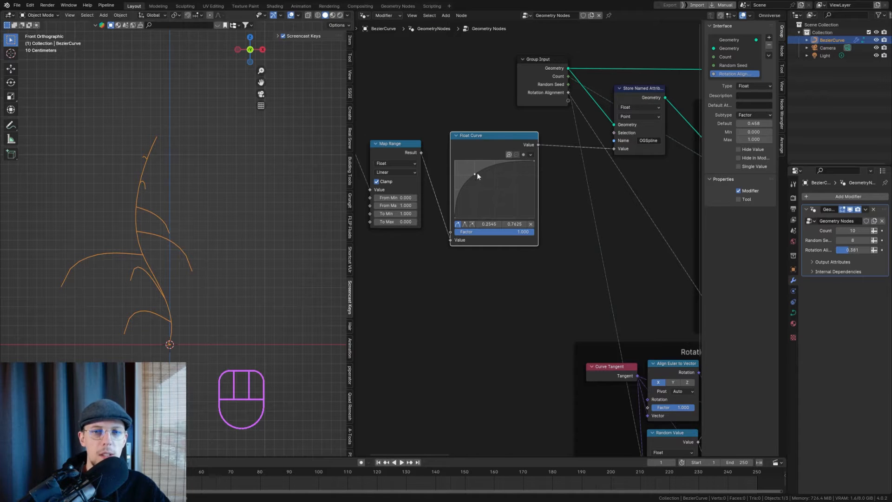
left_click_drag(89, 246, 268, 238)
left_click_drag(104, 234, 258, 243)
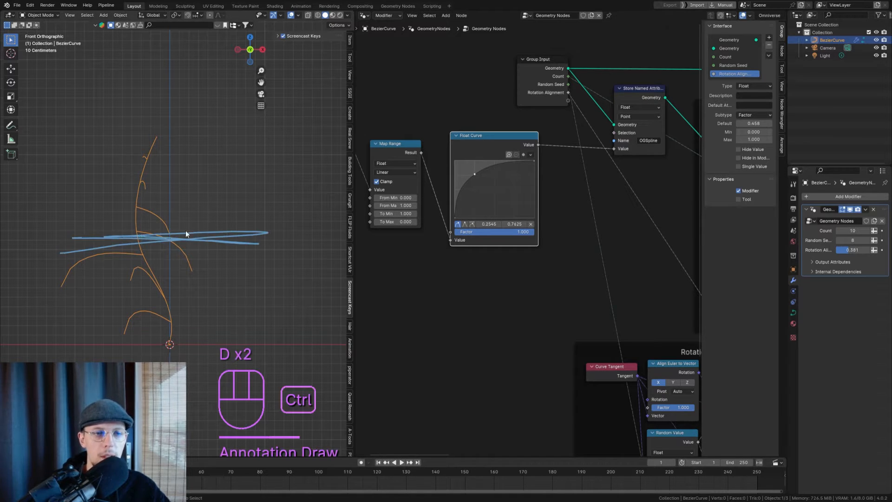
key("ctrl+z")
Adjust the Float Curve's middle point to about 0.33, 0.73 and save the file
left_click_drag(475, 174, 481, 176)
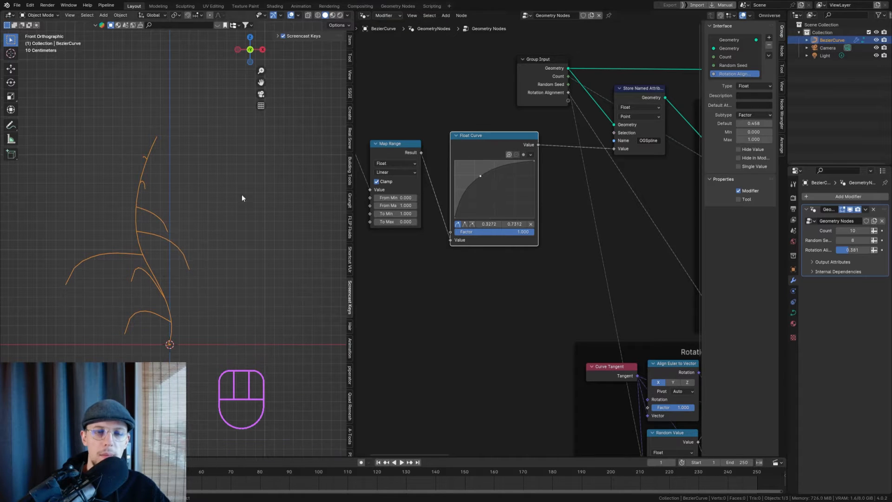
middle_click_drag(241, 198, 174, 169, "shift")
key("ctrl+s")
Set the modifier's Count to 20 for denser sub-branches and save the file
scroll(135, 177, "up", 2)
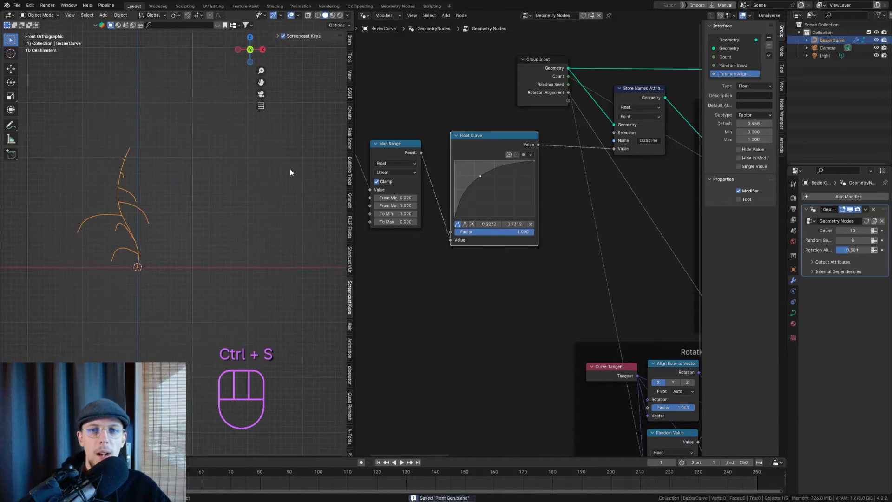
scroll(651, 195, "down", 3)
scroll(462, 154, "down", 4)
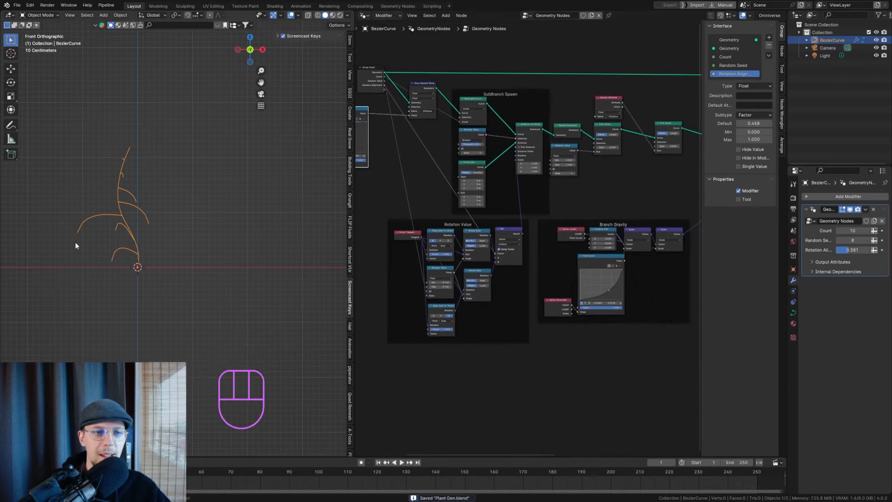
scroll(76, 245, "up", 2)
scroll(553, 176, "up", 3)
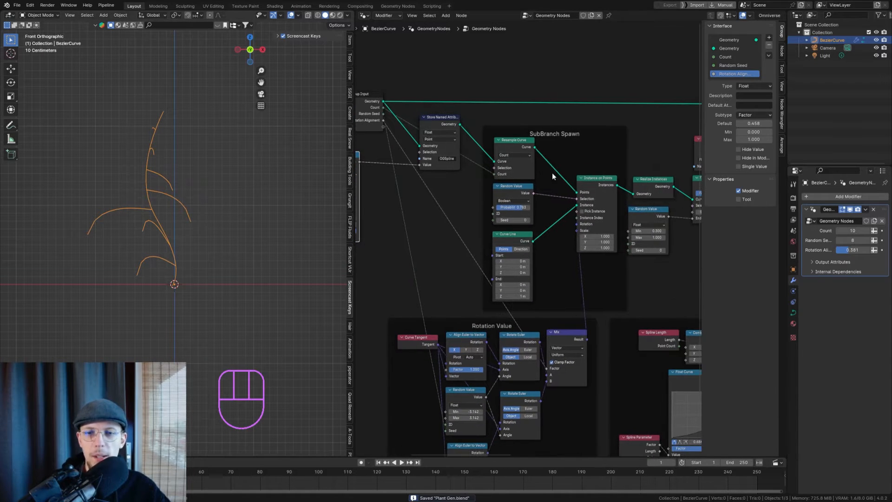
left_click(848, 229)
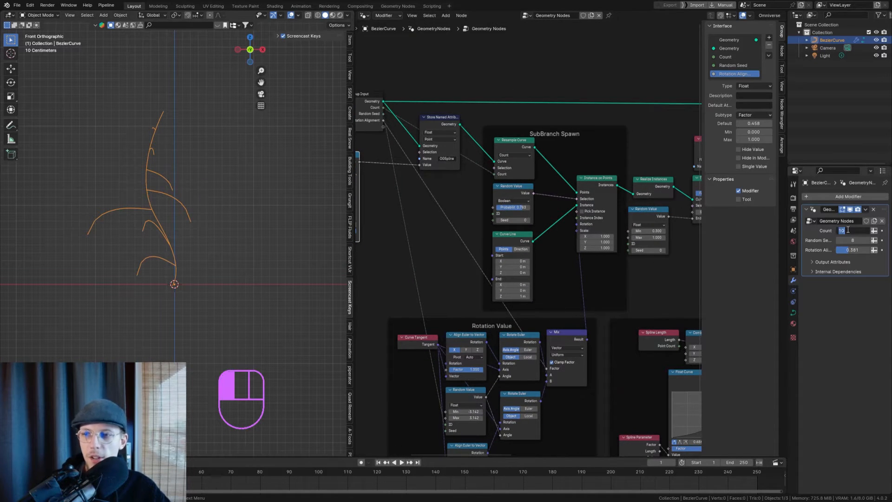
type("20")
key("Return")
scroll(171, 216, "up", 1)
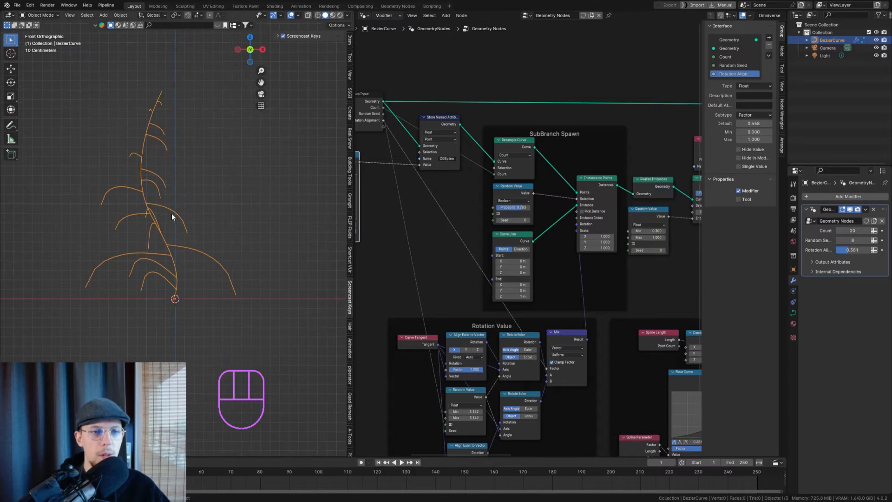
key("ctrl+s")
Fine-tune the Float Curve's middle point to bow the curve slightly more and lengthen the sub-branches
middle_click_drag(367, 204, 534, 204)
scroll(534, 204, "up", 2)
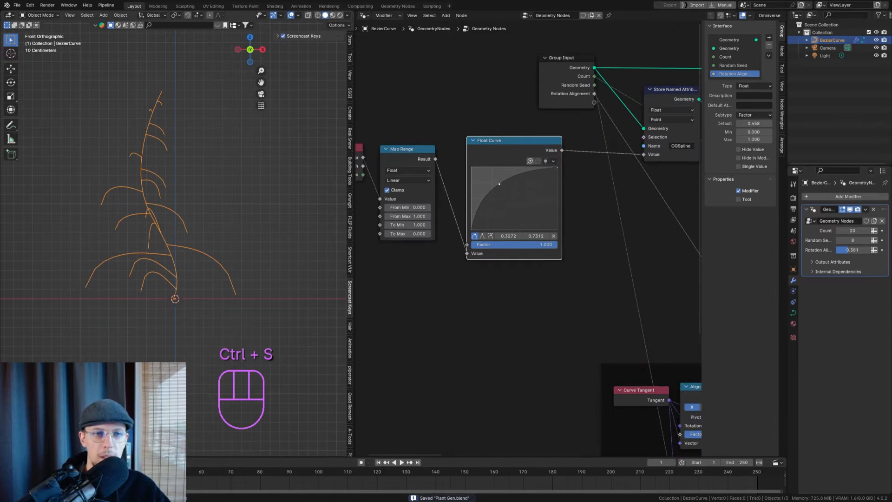
mouse_move(500, 184)
left_mouse_down()
mouse_move(511, 180)
mouse_move(480, 181)
mouse_move(479, 172)
mouse_move(494, 179)
left_mouse_up()
key("ctrl+z")
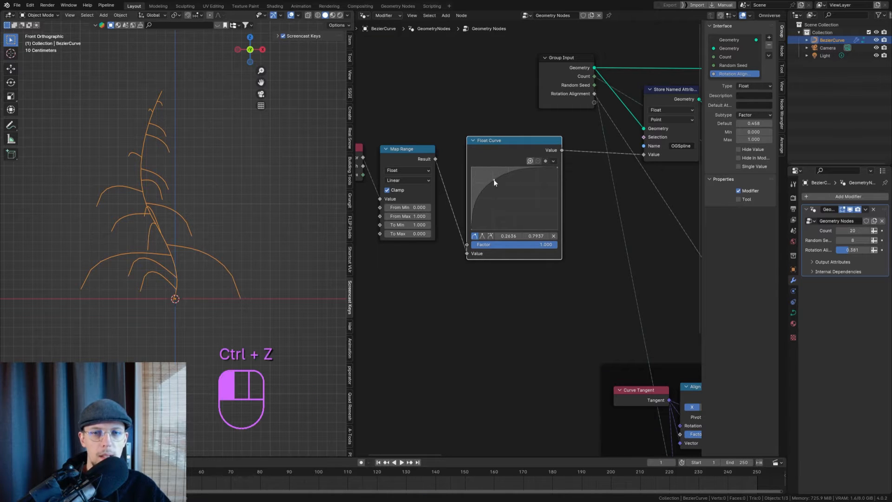
scroll(494, 180, "down", 5)
middle_click_drag(386, 70, 445, 141, "shift")
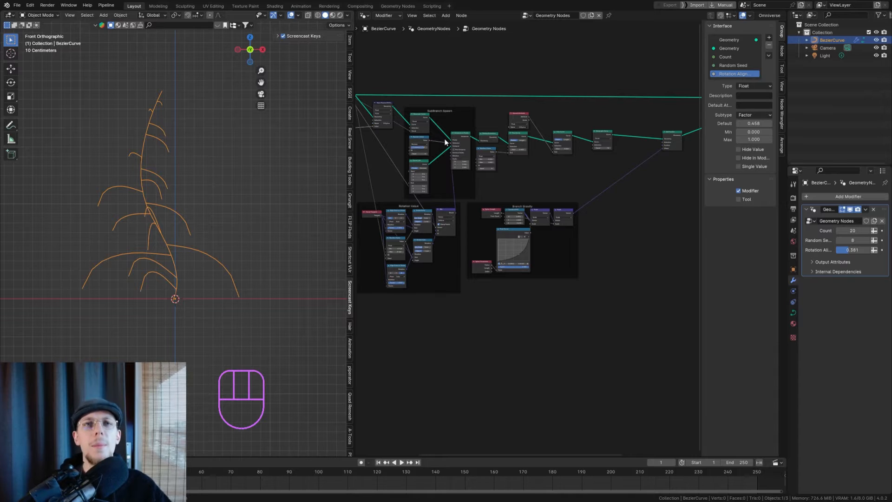
scroll(581, 127, "up", 2)
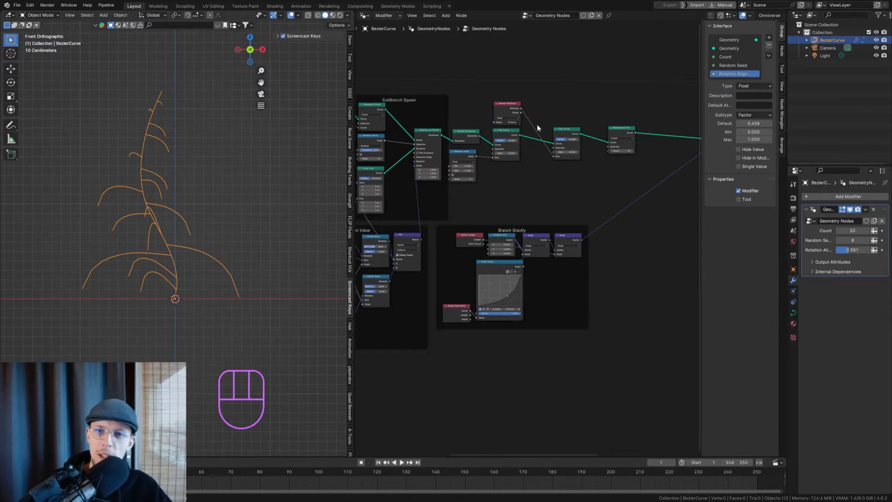
Duplicate the Set Position node and insert the copy between Resample Curve and the existing Set Position
scroll(540, 127, "up", 2)
middle_click_drag(579, 127, 478, 135)
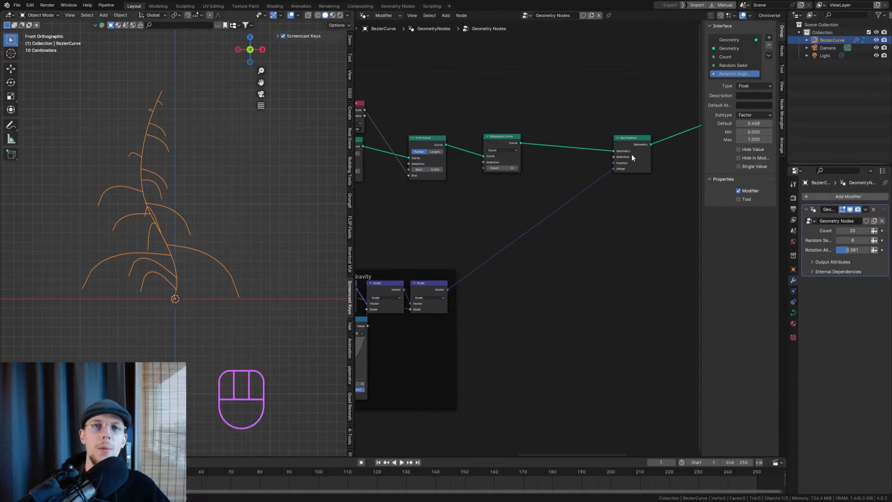
mouse_move(631, 156)
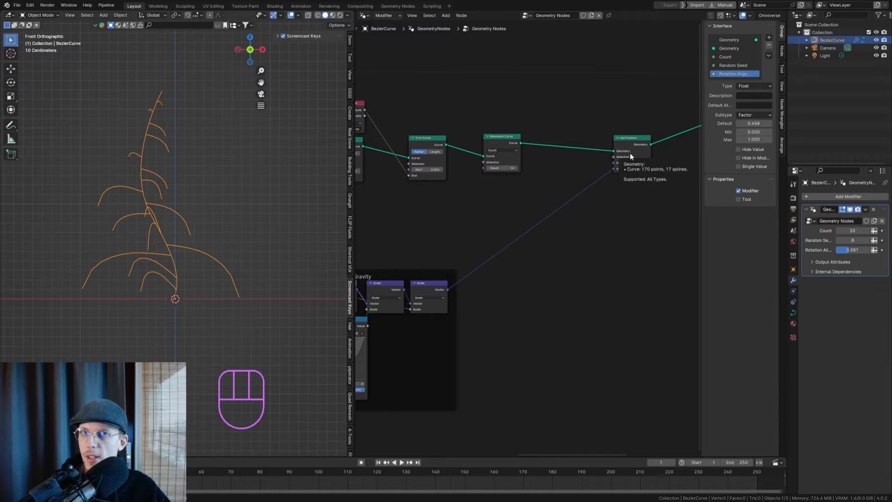
scroll(594, 143, "up", 3)
scroll(547, 137, "right", 1)
left_click(613, 132)
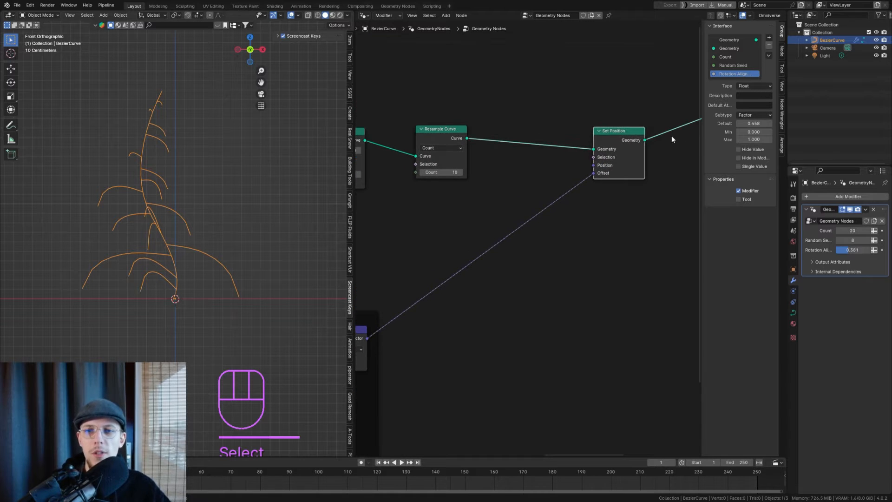
key("shift+d")
left_click(581, 121)
key("g")
scroll(533, 161, "down", 2)
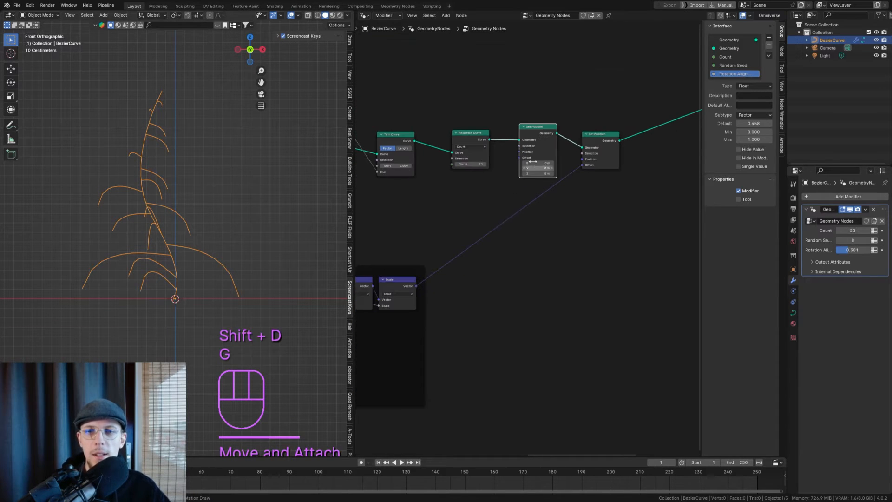
Add a Noise Texture below Trim Curve and feed its Color output into the new Set Position's Offset
left_click_drag(521, 158, 509, 226)
type("noise te")
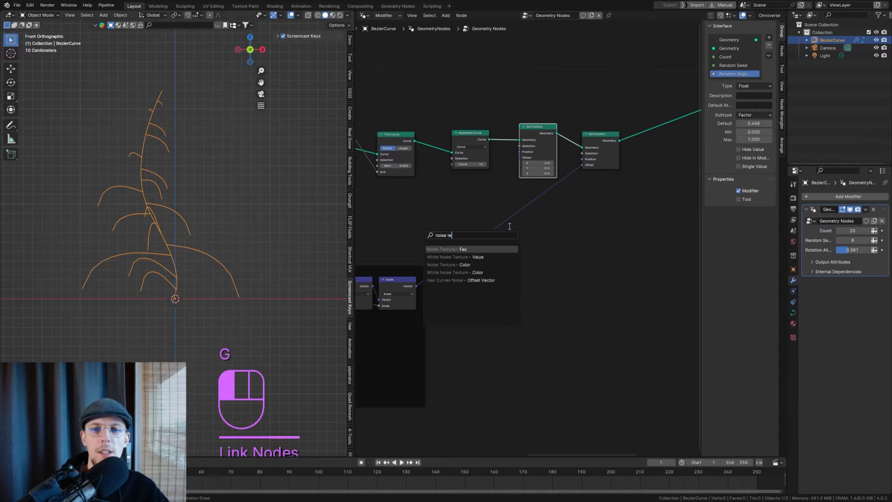
key("Return")
left_click(409, 186)
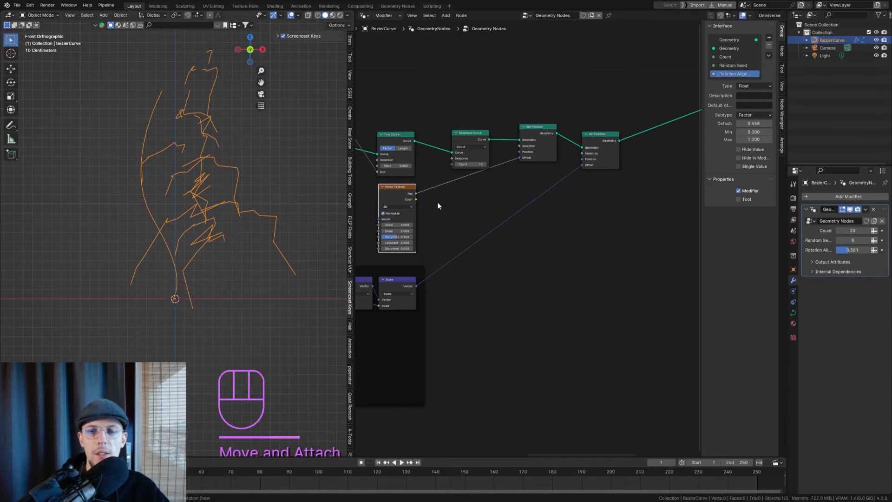
scroll(437, 206, "up", 2)
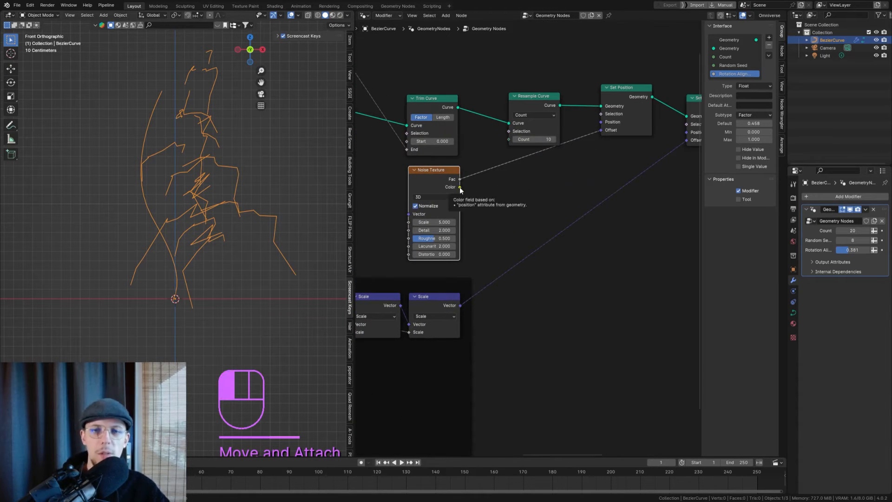
left_click_drag(459, 187, 605, 130)
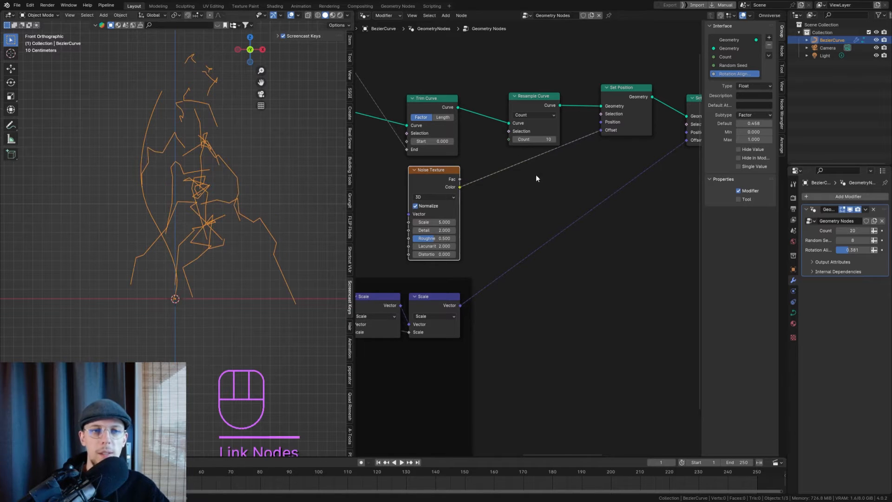
Insert a Vector Math node between the Noise Texture's Color output and the new Set Position's Offset
key("shift+a")
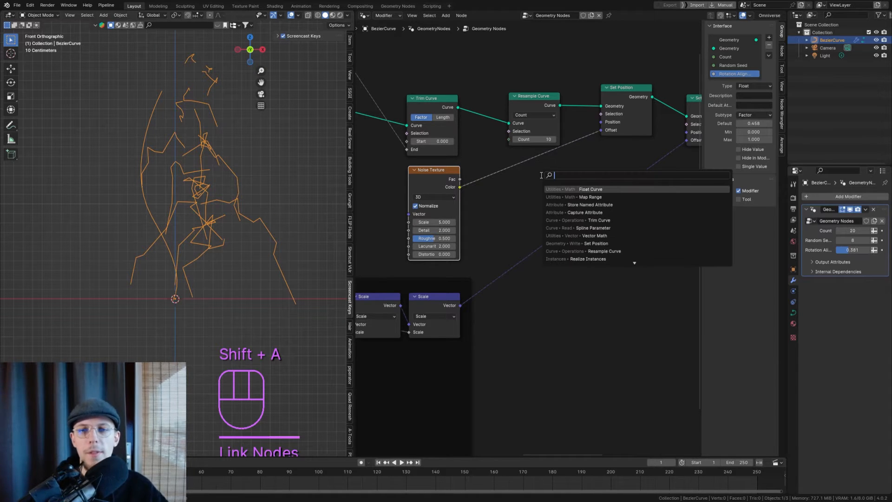
type("vect omah")
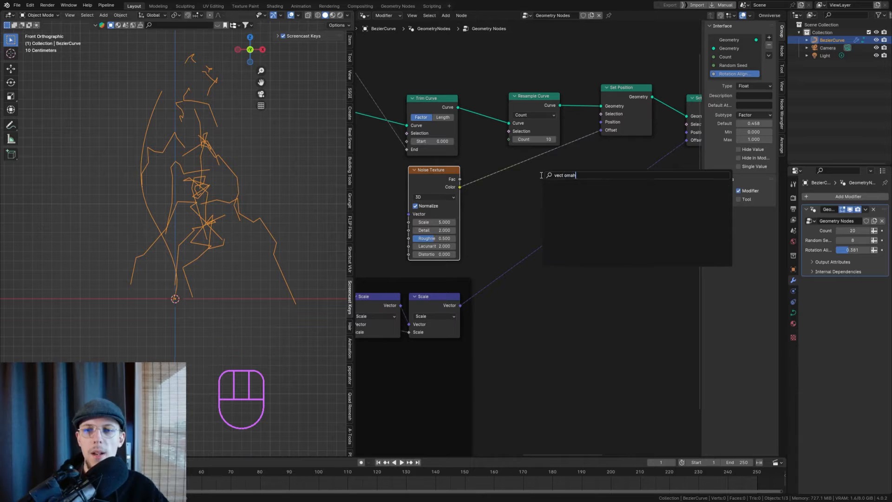
key("Return")
key("shift+a")
type("vect")
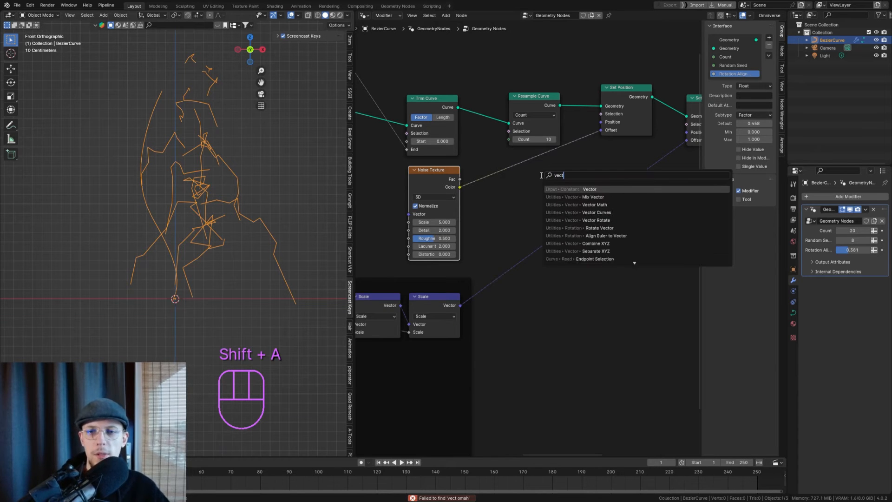
key("Down")
key("Down")
key("Return")
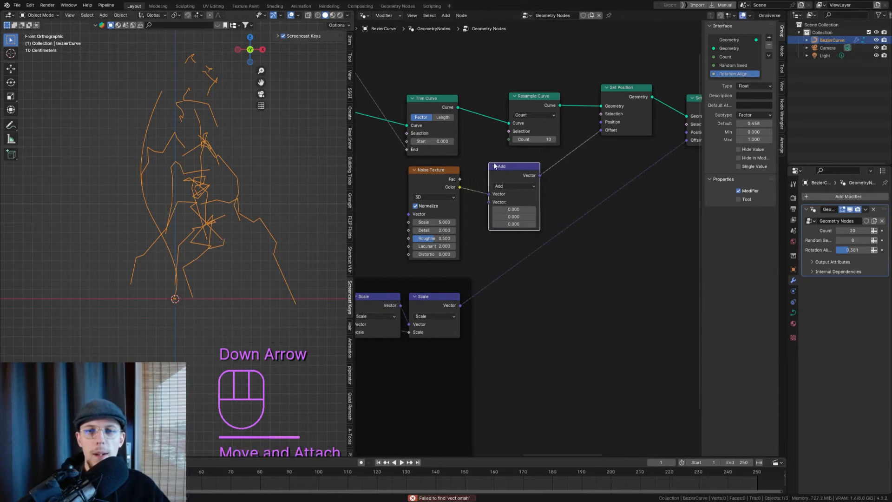
left_click(531, 175)
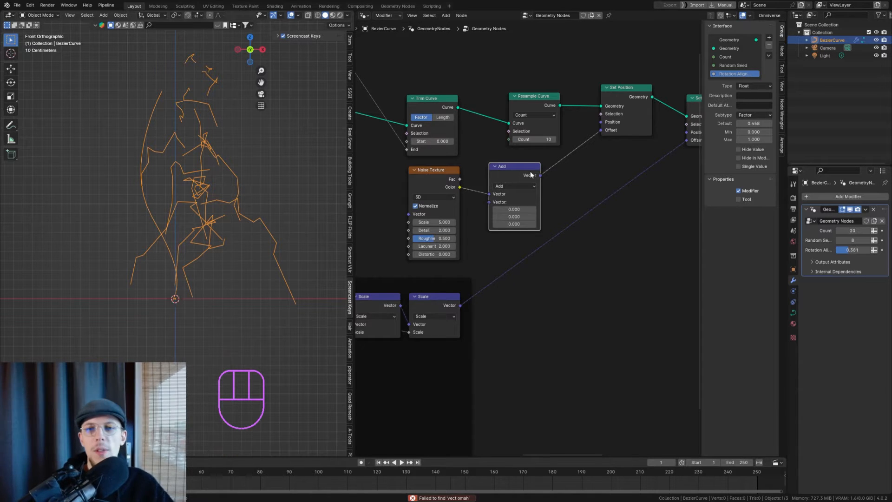
Switch the Vector Math node to Subtract with 0.5 on all three axes and place it beside the Noise Texture
scroll(511, 171, "up", 2)
left_click(509, 189)
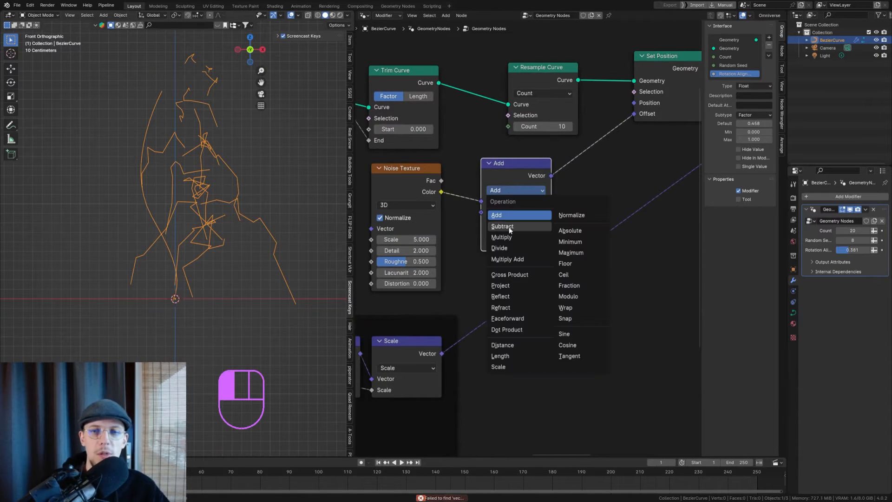
left_click(504, 203)
left_click(512, 221)
type(".5")
key("Return")
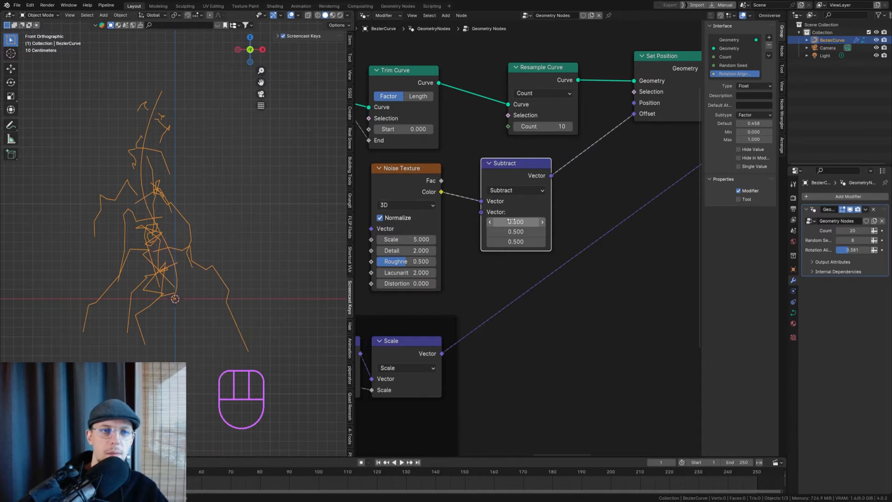
key("g")
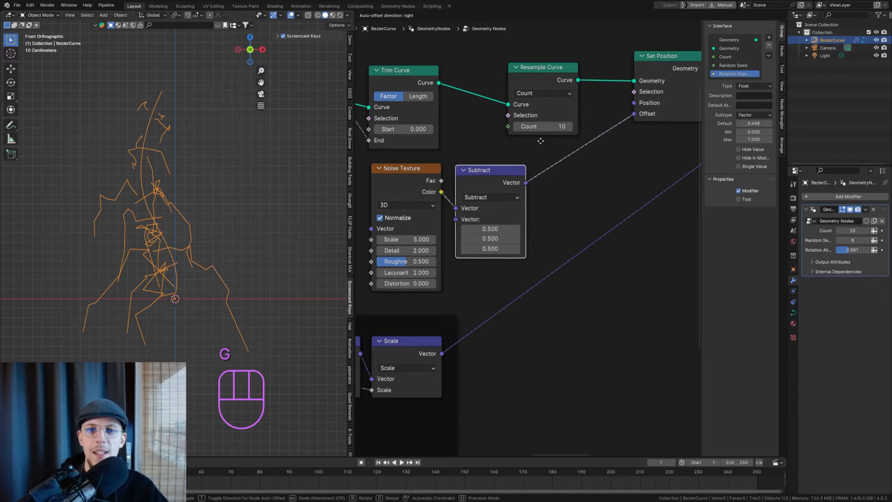
left_click(544, 144)
Smooth the Noise Texture by setting its Detail to 0 and its Scale to 2.320
middle_click_drag(520, 179, 547, 156, "shift")
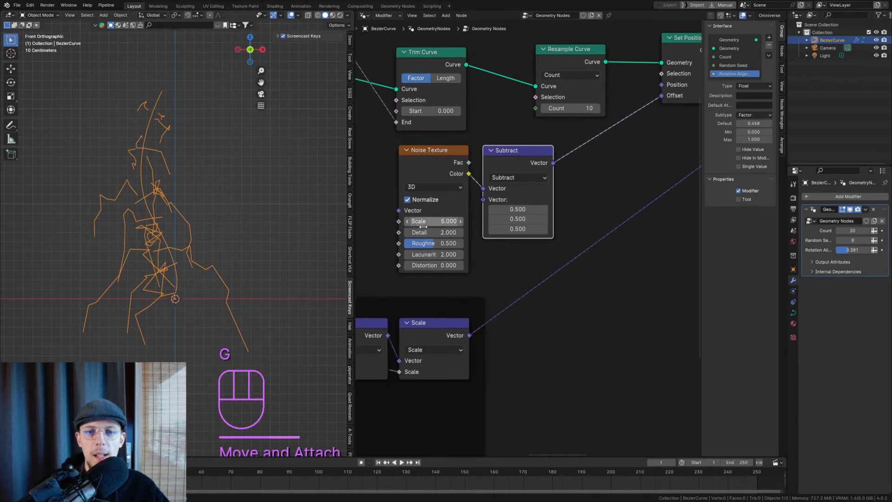
left_click(430, 243)
left_click_drag(432, 233, 396, 221)
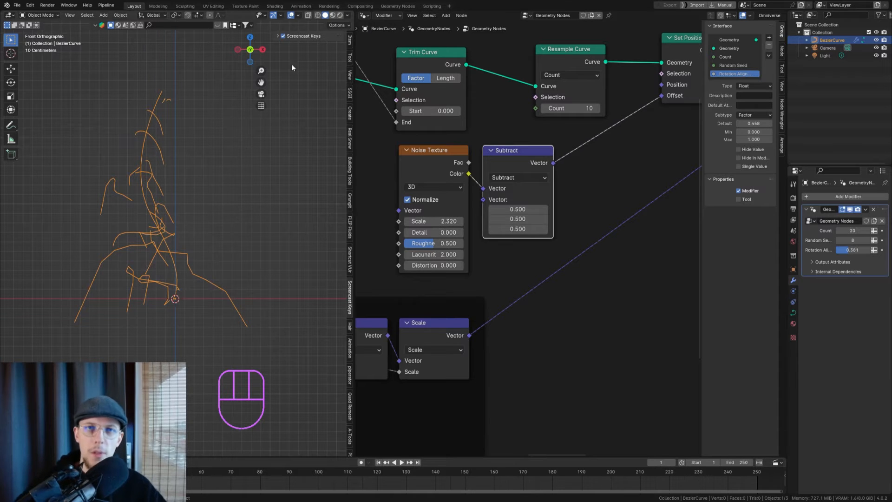
Duplicate the Subtract node, insert the copy before Set Position's Offset and switch its operation to Scale
scroll(628, 122, "down", 3)
middle_click_drag(628, 121, 579, 137)
scroll(511, 163, "up", 3)
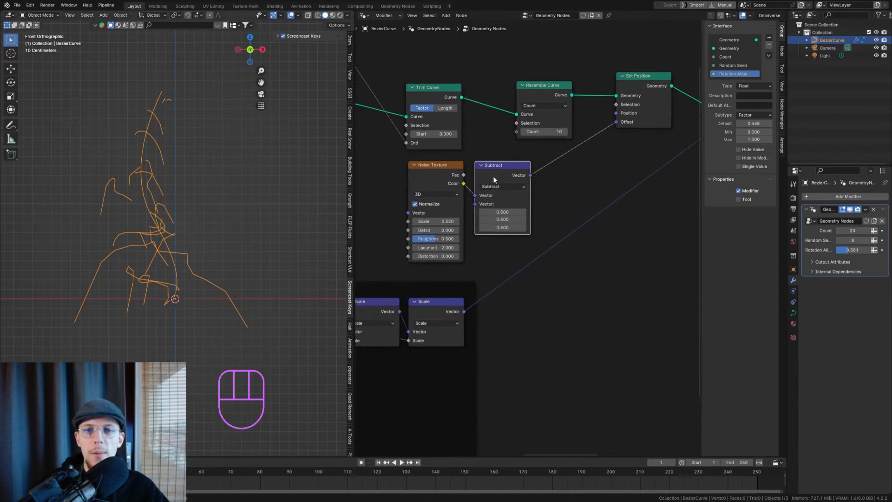
key("shift+d")
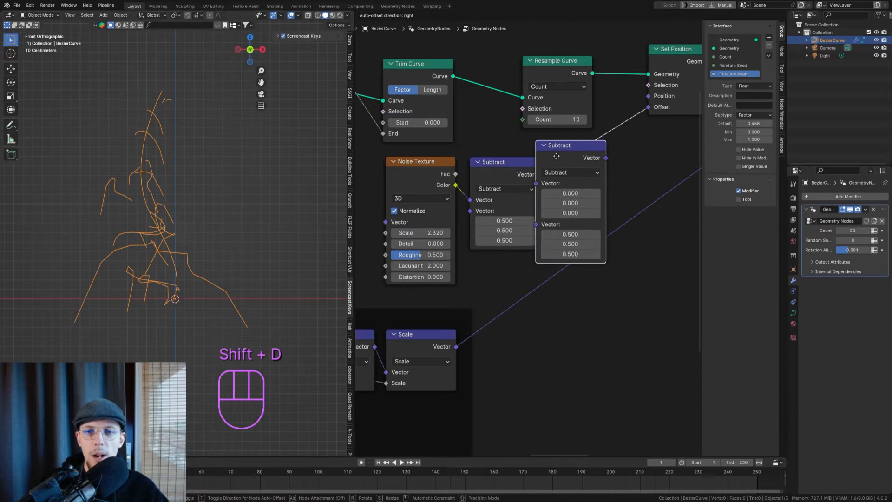
left_click(604, 163)
left_click(609, 173)
left_click(604, 349)
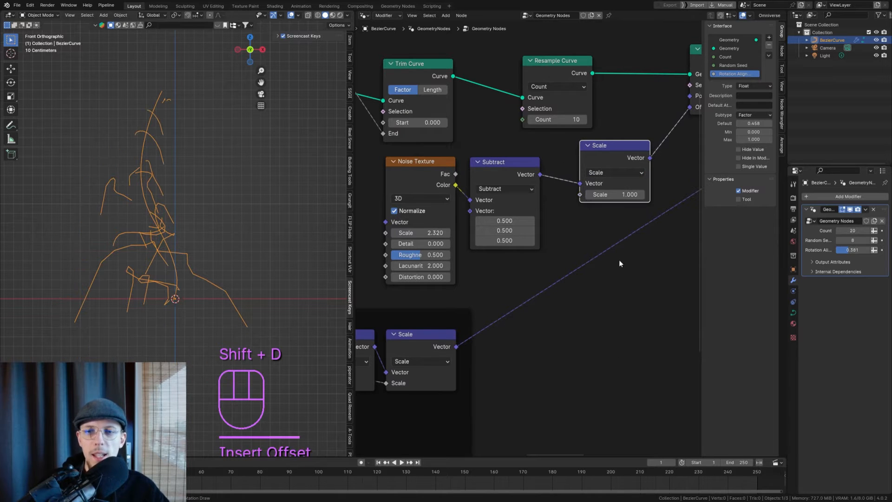
left_click_drag(622, 154, 600, 170)
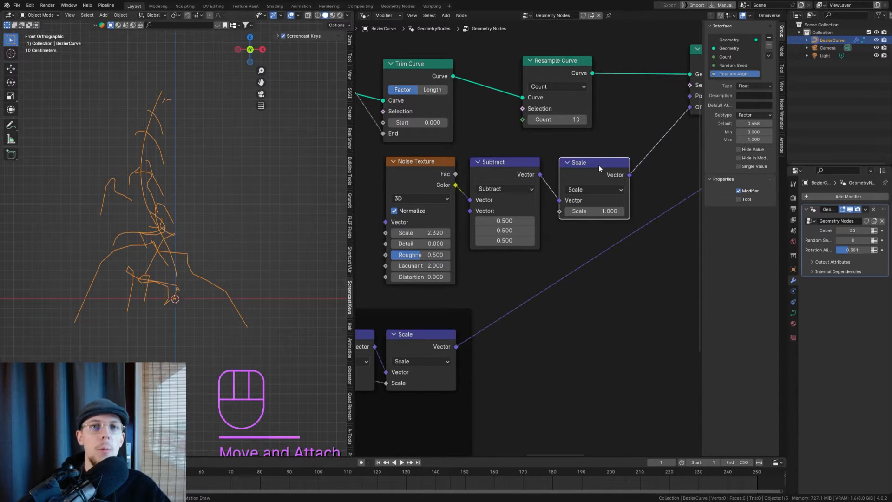
Add a Spline Parameter node under Subtract and connect its Factor to the Scale node's Scale input to keep branch roots attached
scroll(595, 166, "down", 1)
scroll(168, 120, "up", 3)
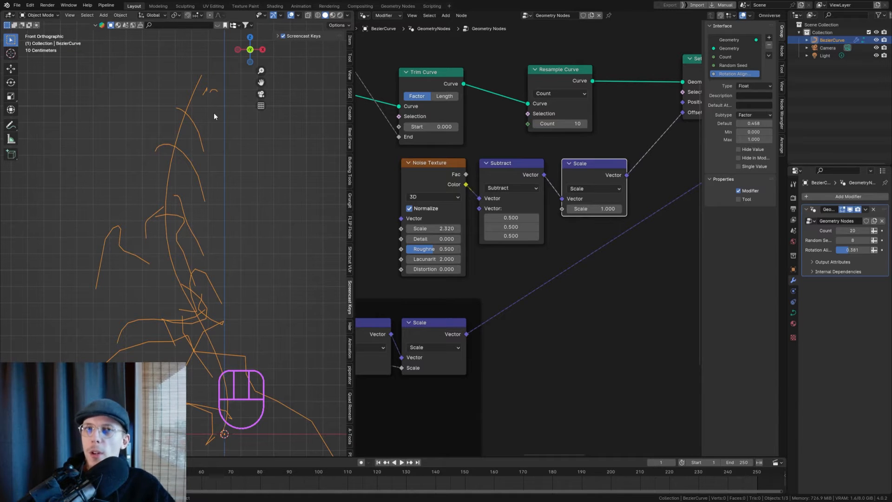
scroll(214, 113, "up", 3)
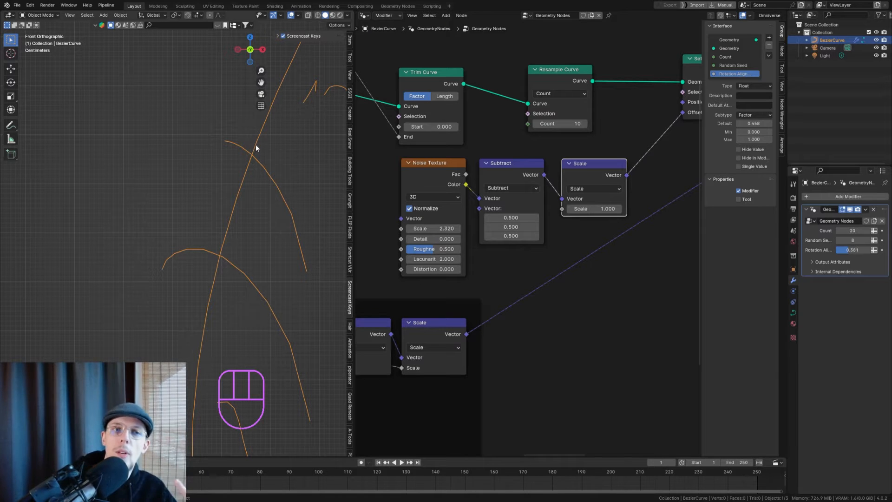
scroll(230, 144, "down", 5)
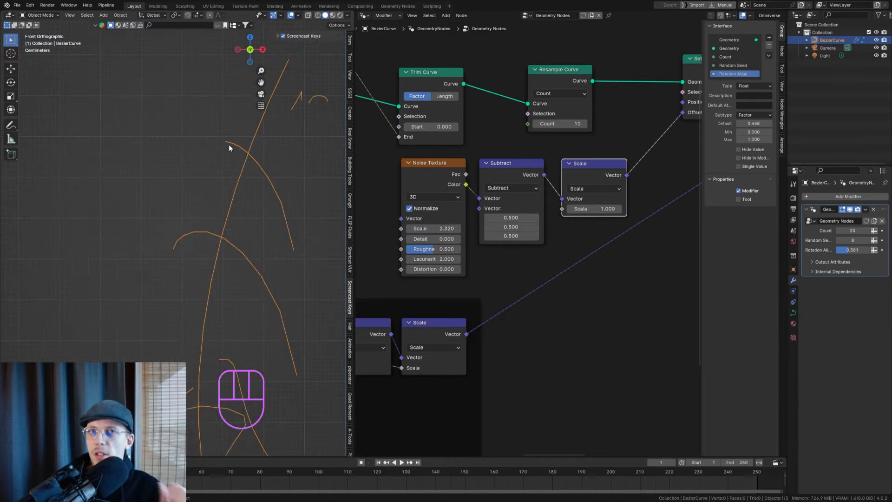
middle_click_drag(233, 144, 181, 199, "shift")
scroll(575, 194, "down", 3)
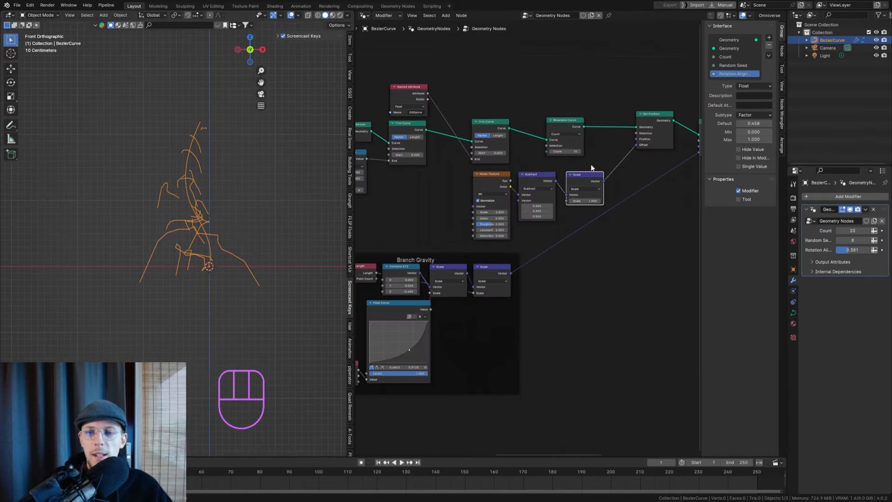
scroll(556, 163, "up", 3)
middle_click_drag(523, 202, 578, 142, "shift")
scroll(578, 177, "down", 2)
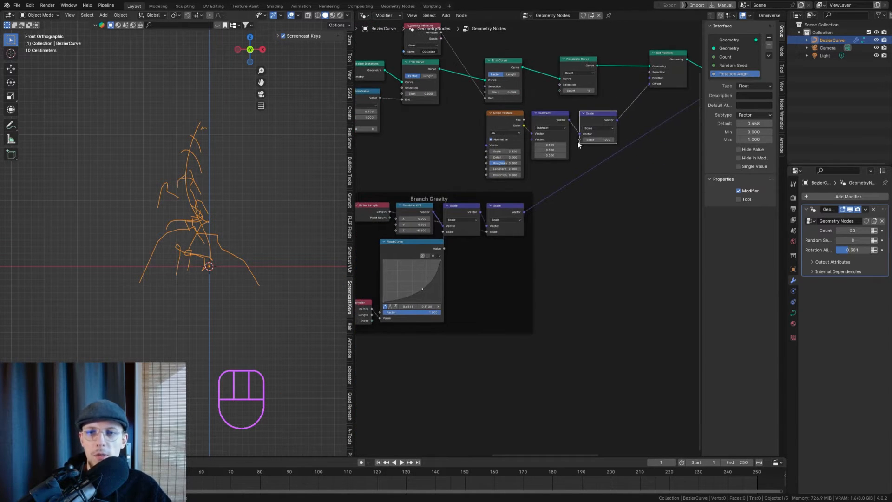
left_click_drag(578, 142, 588, 190)
type("spline par")
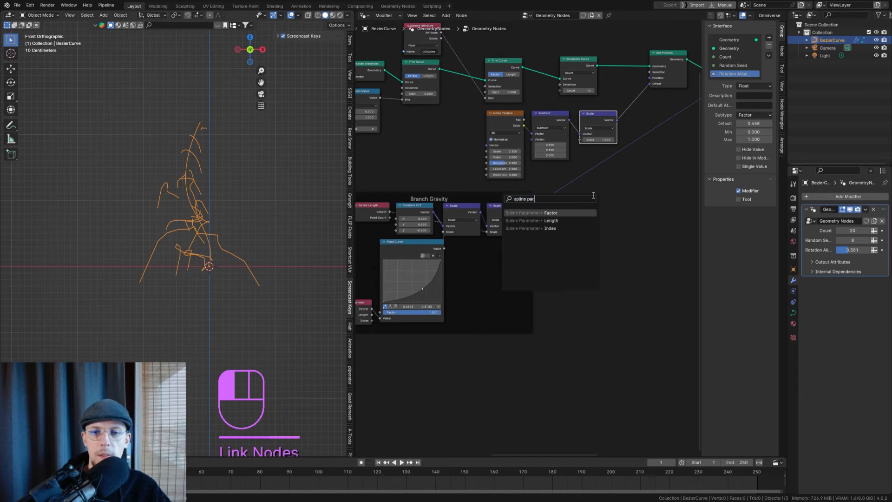
key("Return")
left_click(572, 171)
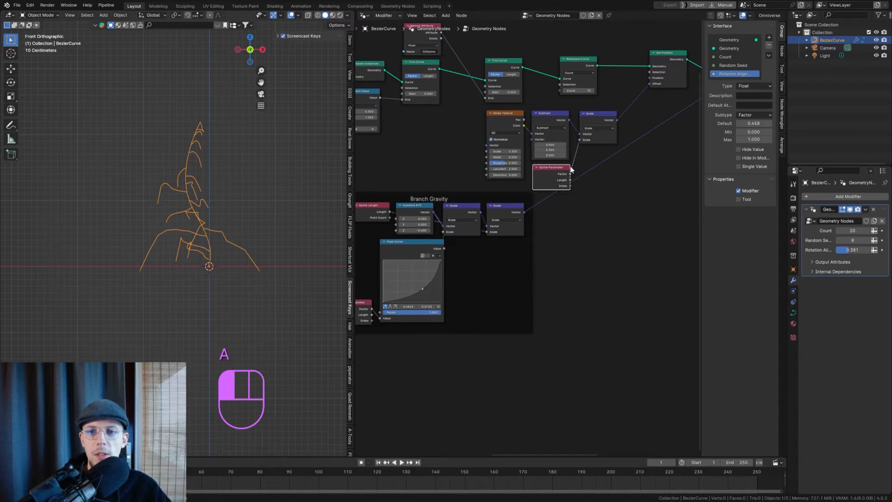
Duplicate the noise Scale node and insert the copy between it and Set Position's Offset as an overall strength control
scroll(581, 153, "up", 2)
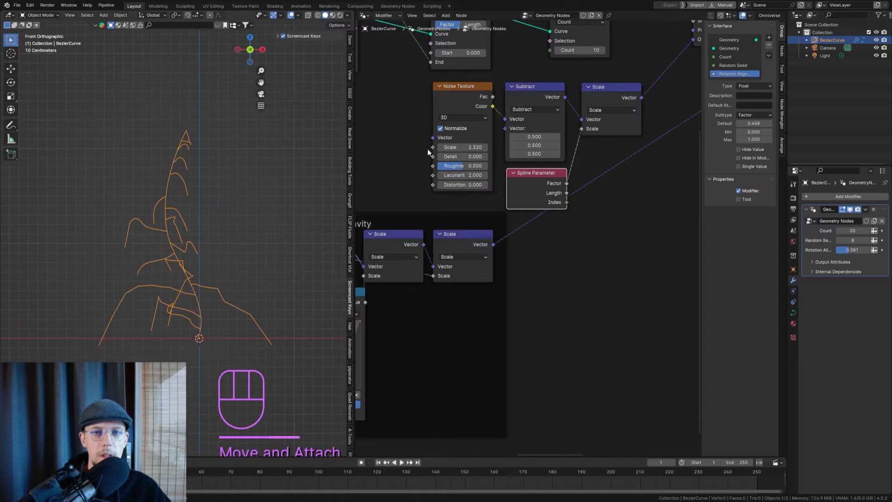
scroll(428, 152, "up", 3, "shift")
scroll(428, 151, "up", 1)
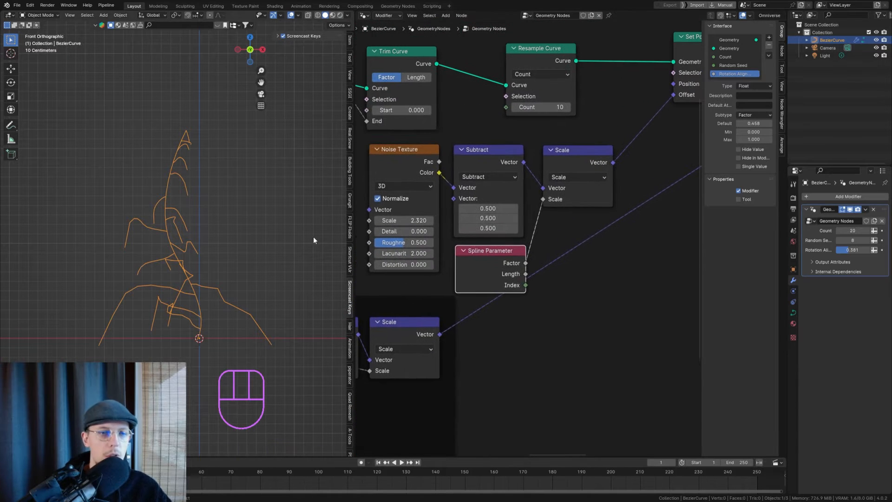
left_click(551, 165)
middle_click_drag(551, 165, 474, 180)
key("shift+d")
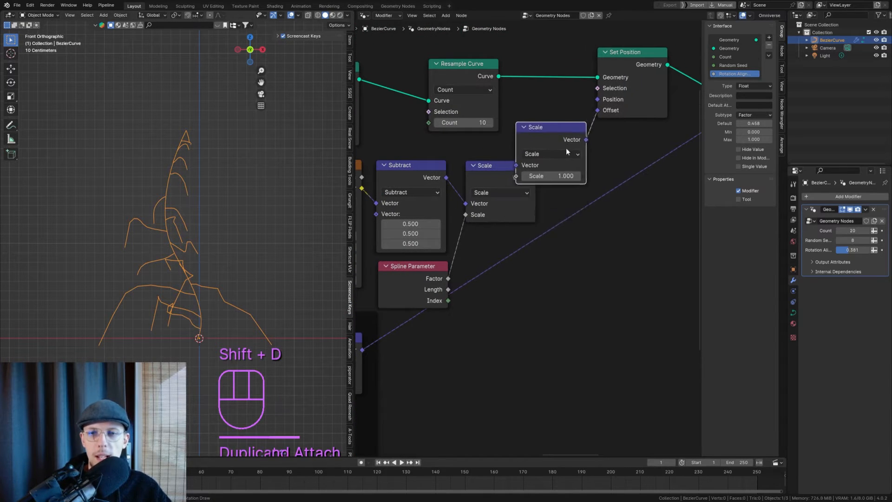
left_click(604, 132)
left_click_drag(603, 132, 591, 135)
Set the second Scale node's factor to 0.570 and the Noise Texture's Scale to 3.540, and save the file
mouse_move(599, 178)
left_mouse_down("shift")
mouse_move(557, 178)
mouse_move(604, 177)
left_mouse_up("shift")
middle_click_drag(550, 191, 656, 177)
mouse_move(432, 222)
left_mouse_down("shift")
mouse_move(461, 222)
mouse_move(443, 222)
left_mouse_up("shift")
middle_click_drag(491, 200, 462, 205)
key("ctrl+s")
middle_click_drag(177, 187, 108, 176)
key("KP_1")
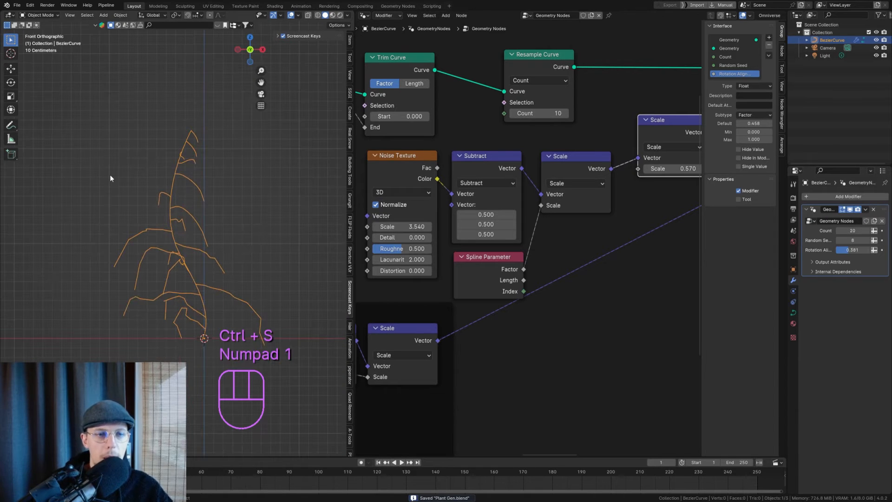
scroll(398, 179, "down", 2)
middle_click_drag(263, 195, 242, 185, "shift")
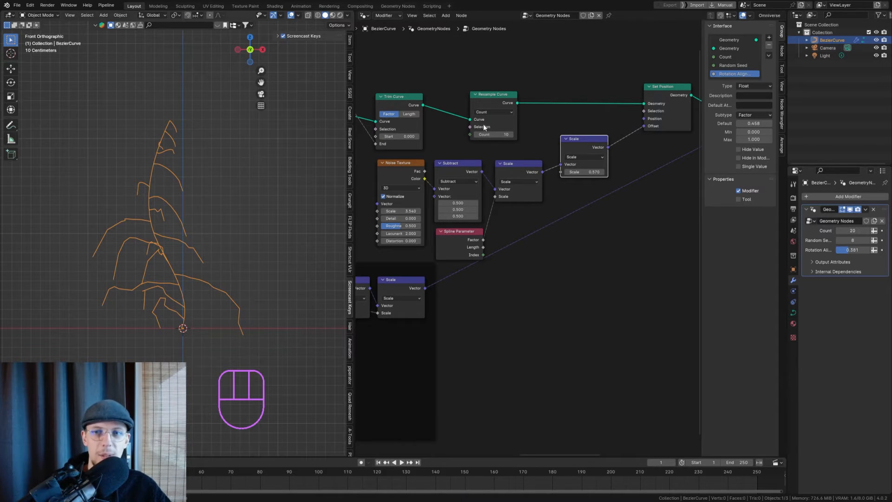
scroll(511, 132, "down", 5)
scroll(553, 124, "right", 4, "ctrl")
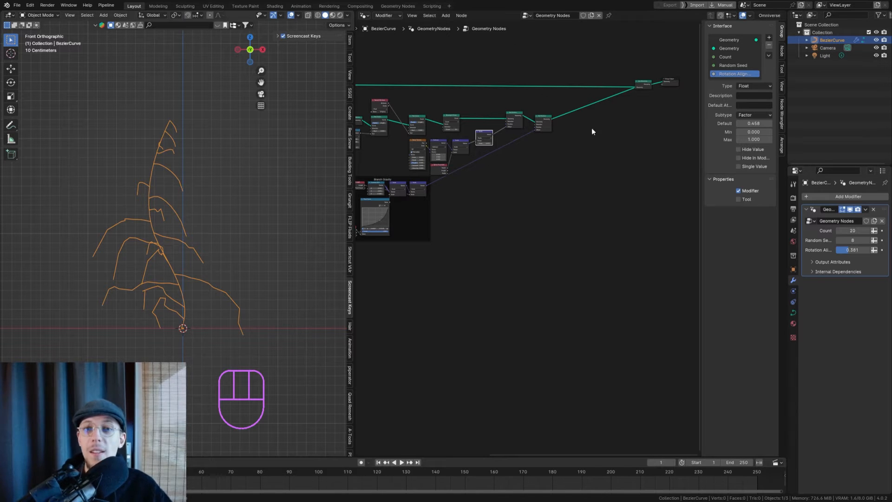
Add a Curve to Mesh node and insert it on the main branch link before Join Geometry
scroll(559, 107, "up", 3)
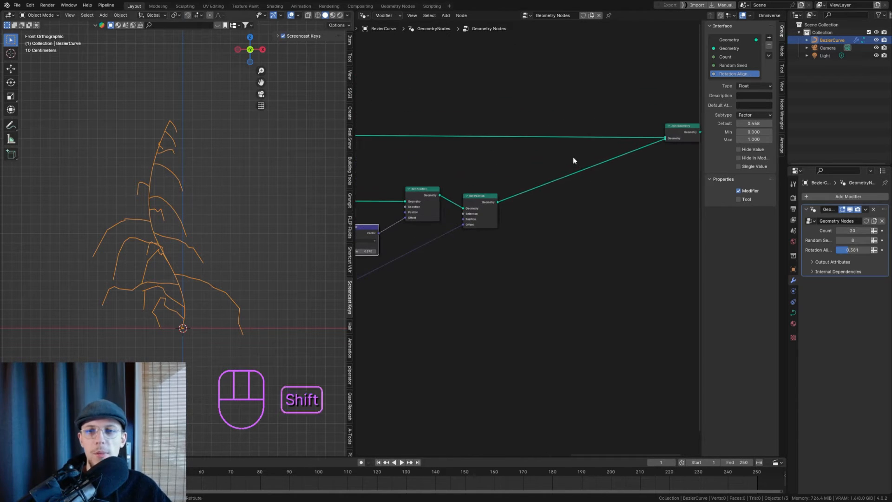
key("shift+a")
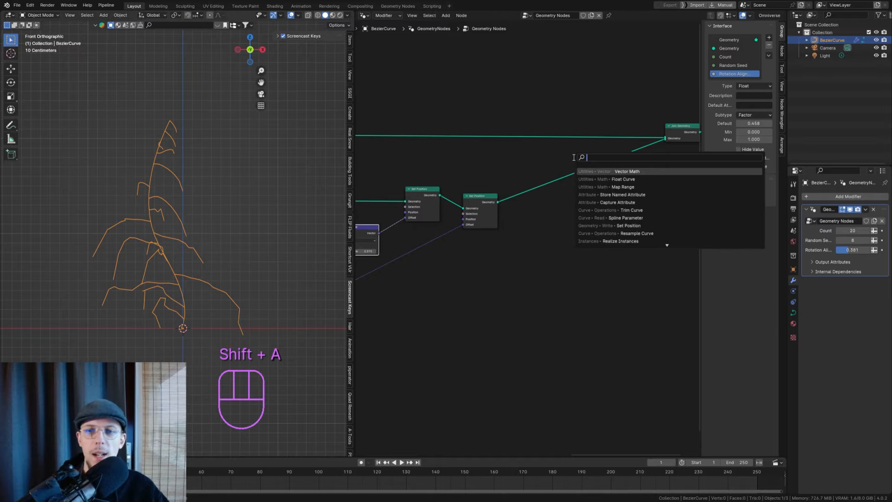
type("curve to mesh")
key("Return")
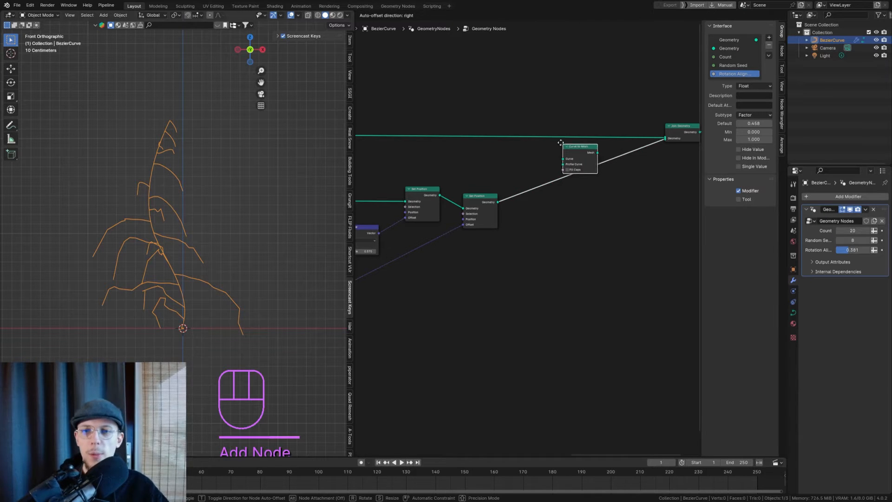
left_click(565, 134)
Duplicate the Curve to Mesh node and insert the copy between the sub-branches' last Set Position and Join Geometry
key("shift+d")
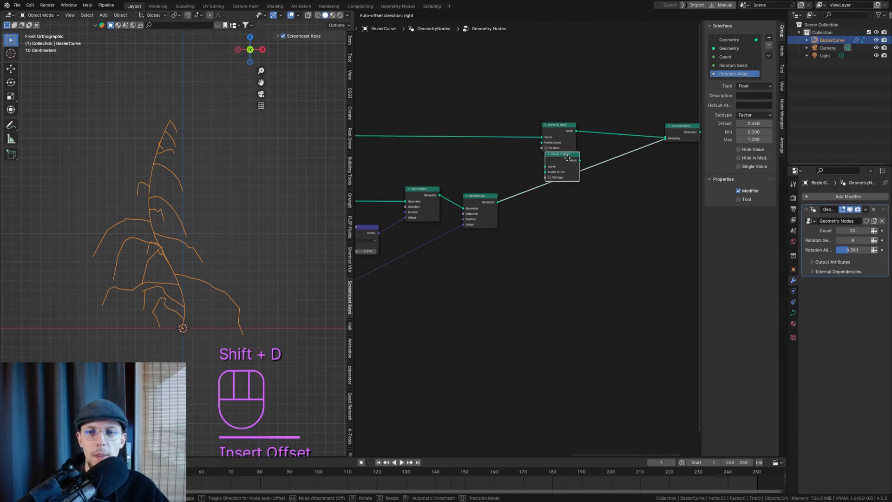
left_click(567, 175)
key("g")
left_click(567, 195)
Add a Spiral node feeding the main branch Curve to Mesh's Profile Curve and place it above the link
scroll(519, 135, "up", 1)
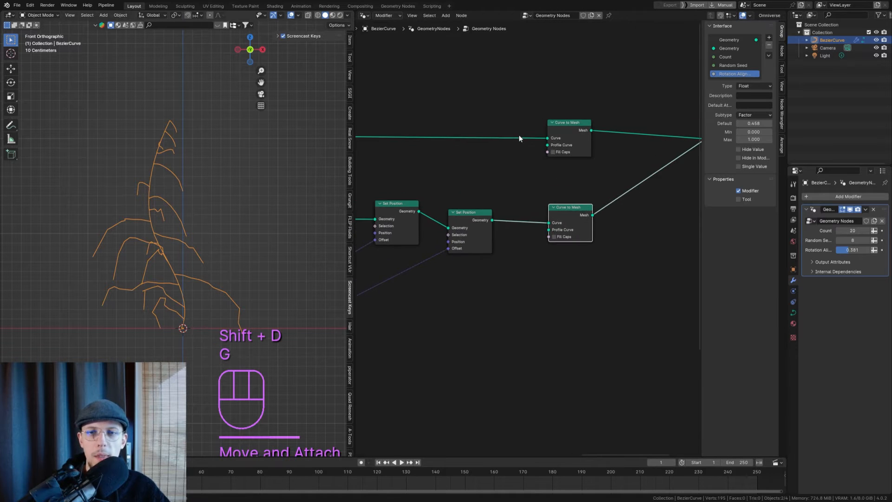
middle_click_drag(519, 135, 553, 199)
left_click_drag(594, 200, 552, 145)
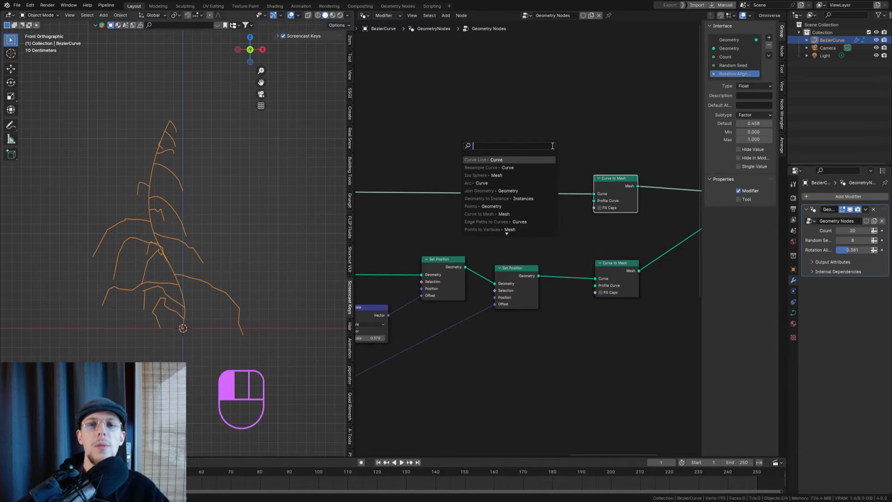
type("spiral")
key("Return")
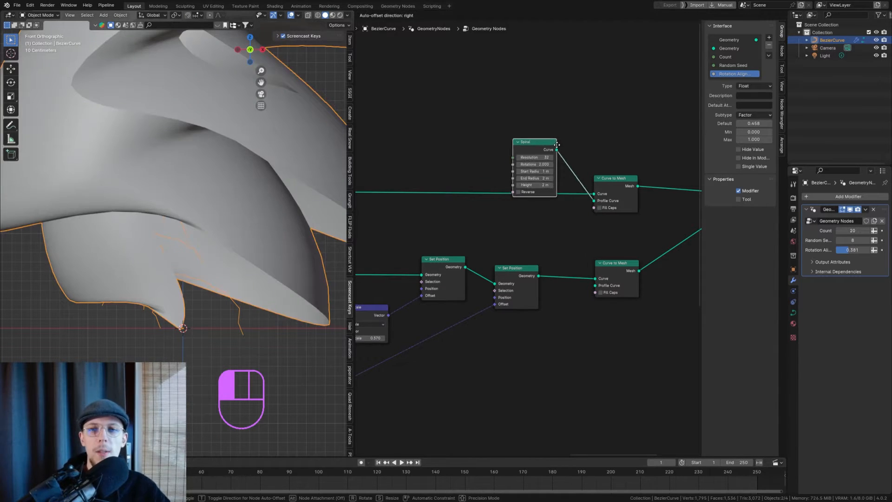
left_click(530, 112)
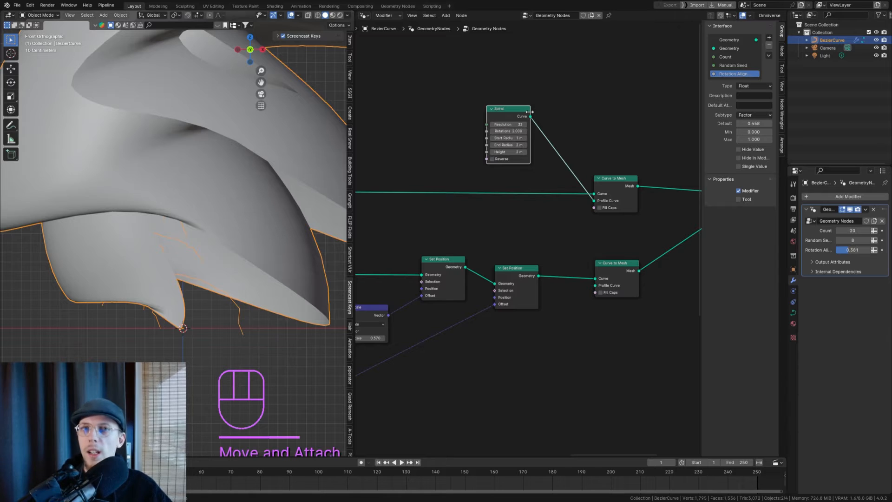
Set the Spiral to 1 rotation, start and end radius 0.03 m, and height 0 m
scroll(581, 128, "up", 2)
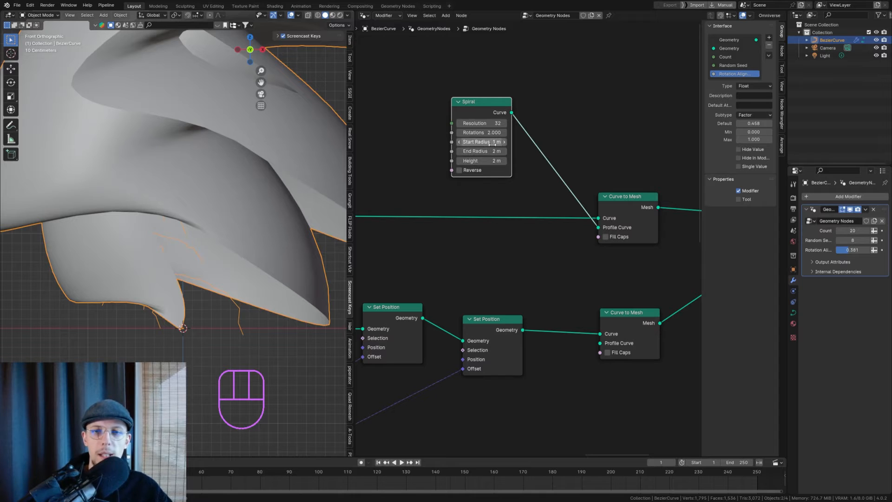
left_click_drag(488, 133, 479, 152)
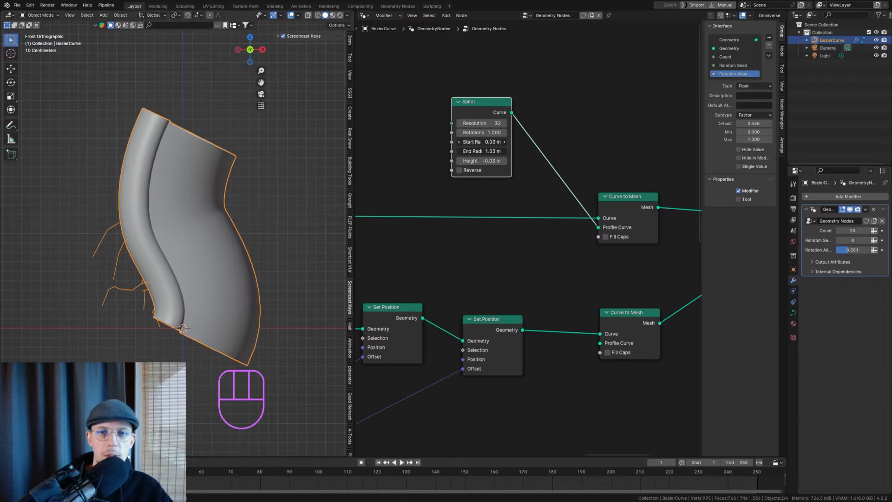
left_click(527, 123)
scroll(176, 121, "up", 4)
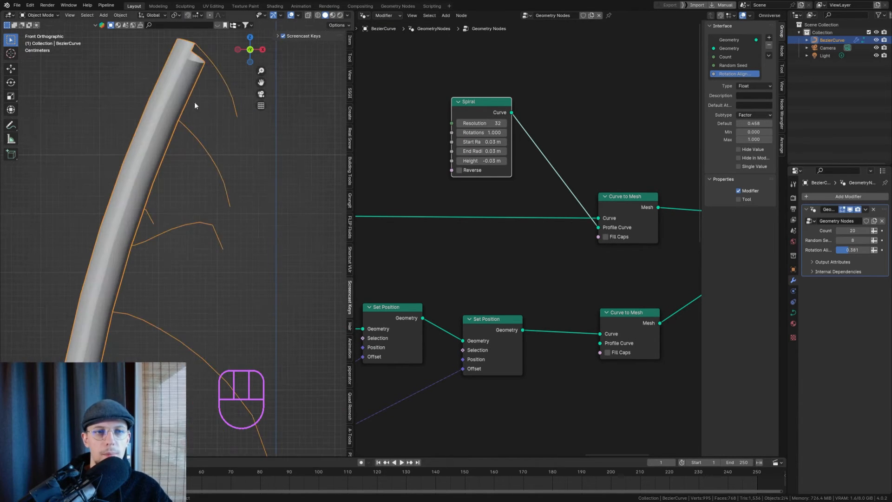
middle_click_drag(194, 102, 210, 141)
left_click(482, 161)
type("0")
key("Return")
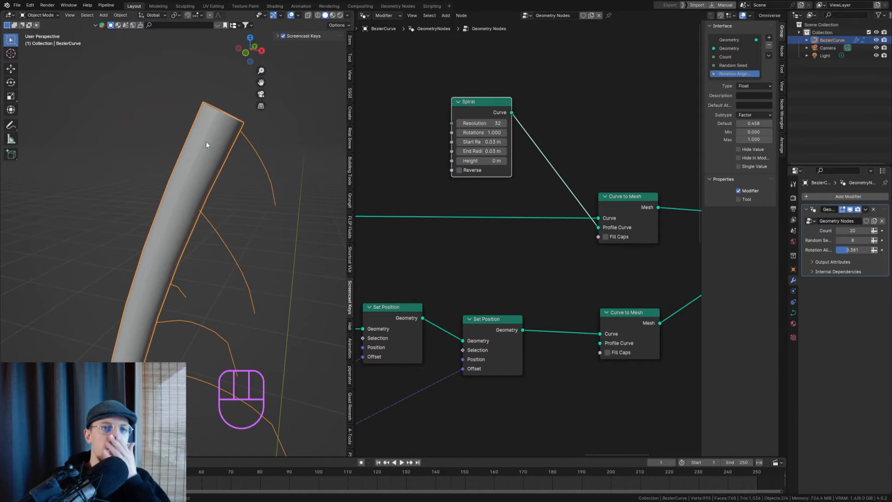
Examine the main branch's open tip and its profile edges up close in solid and wireframe shading
scroll(200, 128, "up", 6)
scroll(219, 140, "down", 5)
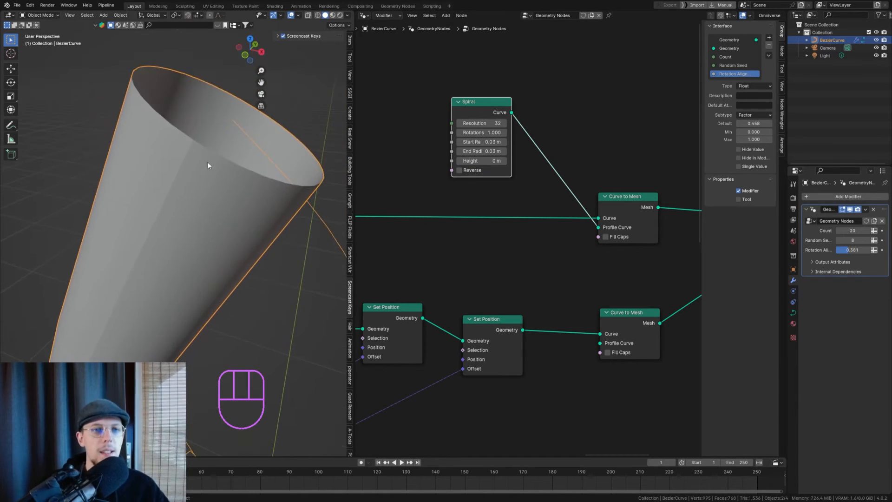
middle_click_drag(207, 159, 184, 144)
scroll(186, 139, "up", 6)
scroll(198, 116, "up", 3)
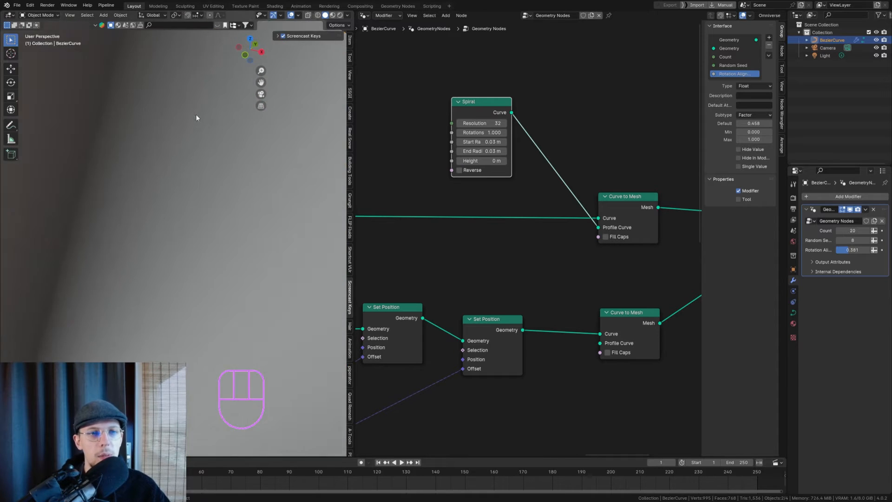
scroll(183, 130, "down", 5)
scroll(172, 139, "up", 5)
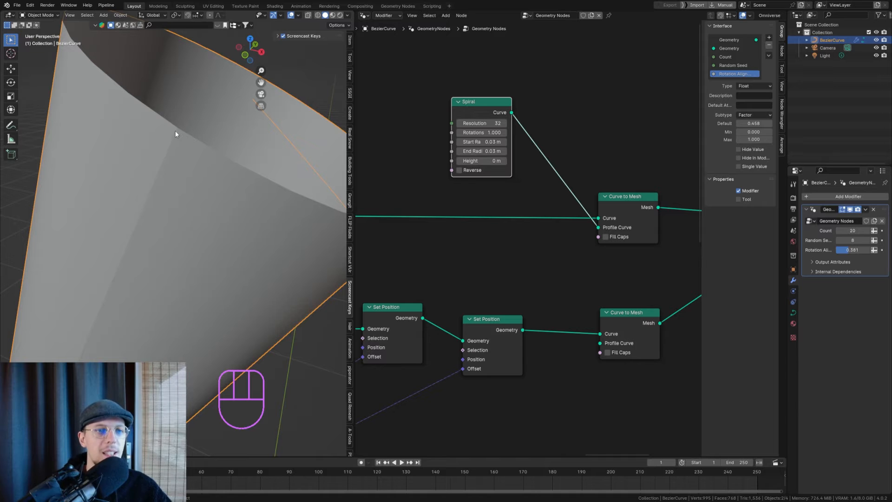
left_click(318, 15)
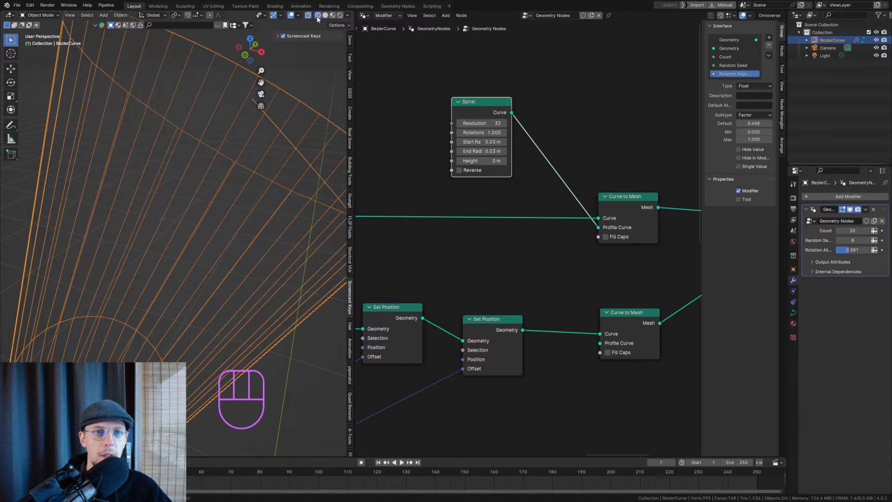
middle_click_drag(161, 155, 166, 124)
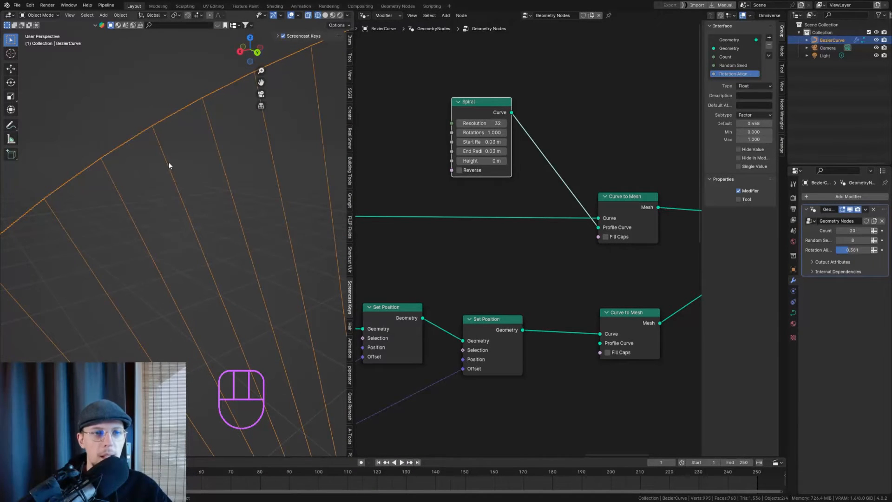
left_click(325, 16)
mouse_move(307, 153)
middle_mouse_down()
mouse_move(295, 181)
mouse_move(283, 178)
mouse_move(282, 203)
mouse_move(225, 167)
mouse_move(241, 161)
mouse_move(218, 169)
mouse_move(220, 183)
middle_mouse_up()
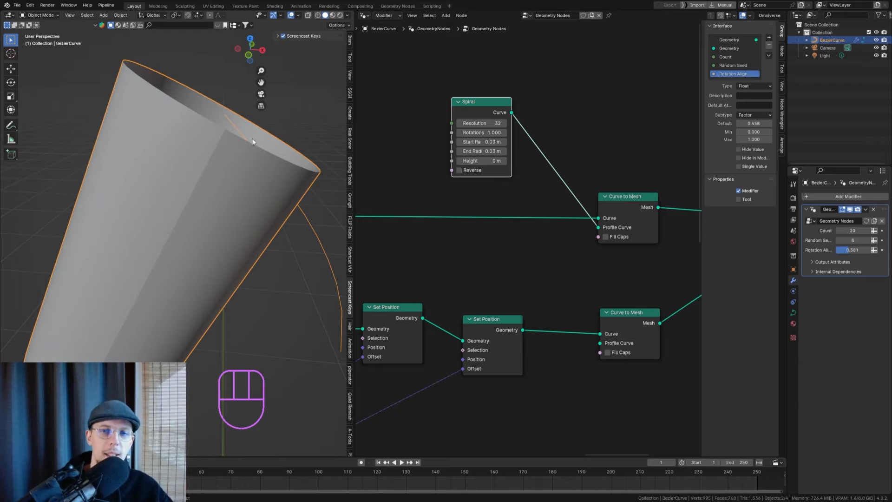
middle_click_drag(216, 155, 208, 110, "shift")
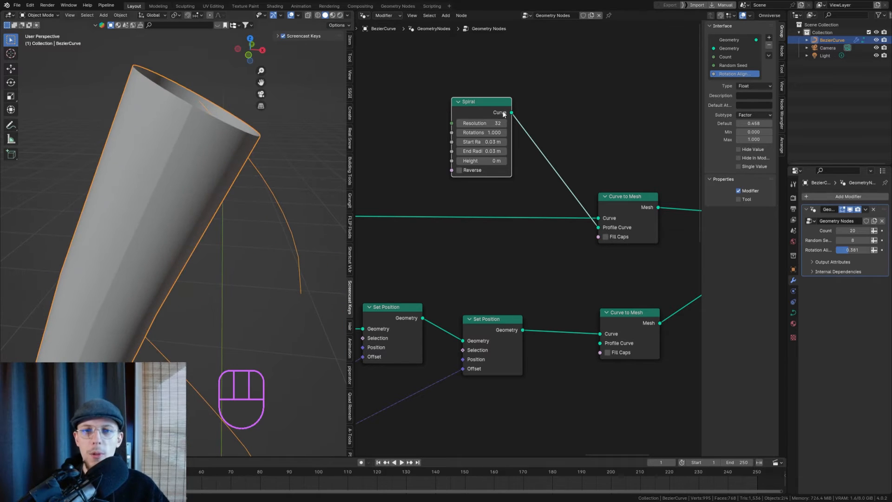
Set the Spiral's Resolution to 5 and move the node farther away from Curve to Mesh
left_click(481, 123)
type("5")
key("Return")
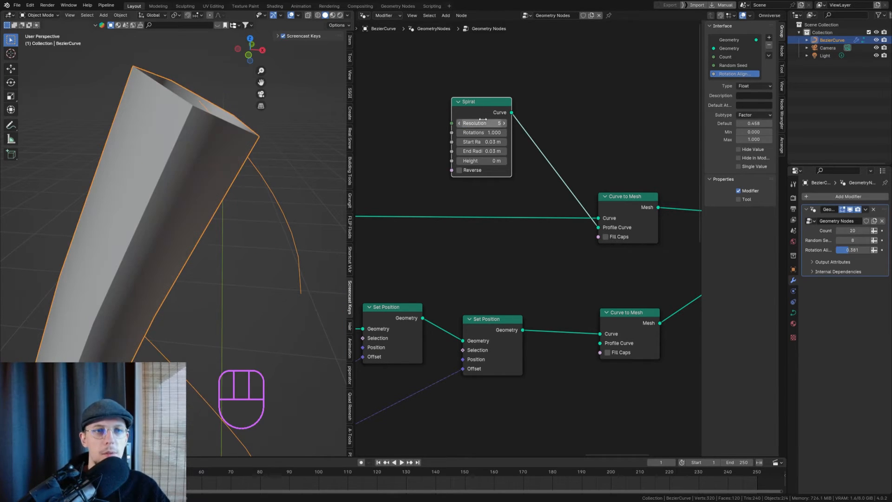
middle_click_drag(238, 151, 352, 175)
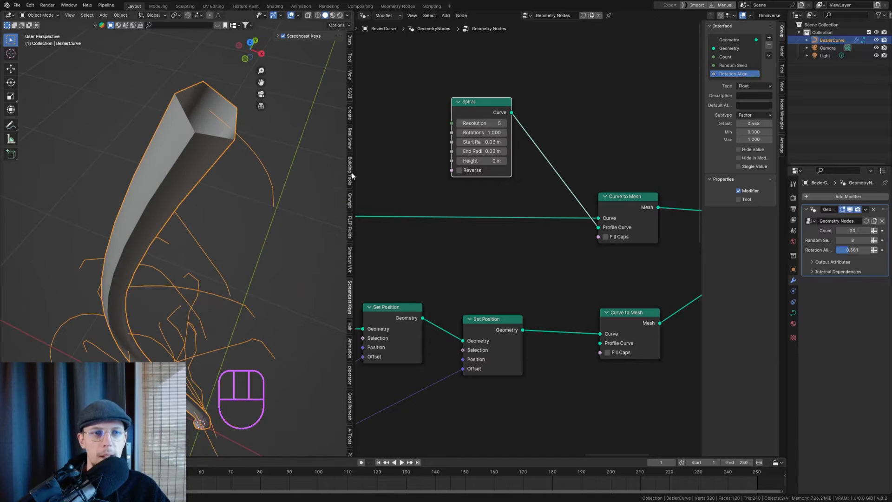
middle_click_drag(92, 144, 188, 125)
left_click_drag(491, 109, 452, 116)
middle_click_drag(557, 152, 525, 139)
In front view, annotate an L-shaped pair of axes labelled X and Y beside the main branch
scroll(166, 196, "down", 4)
middle_click_drag(166, 197, 163, 147, "shift")
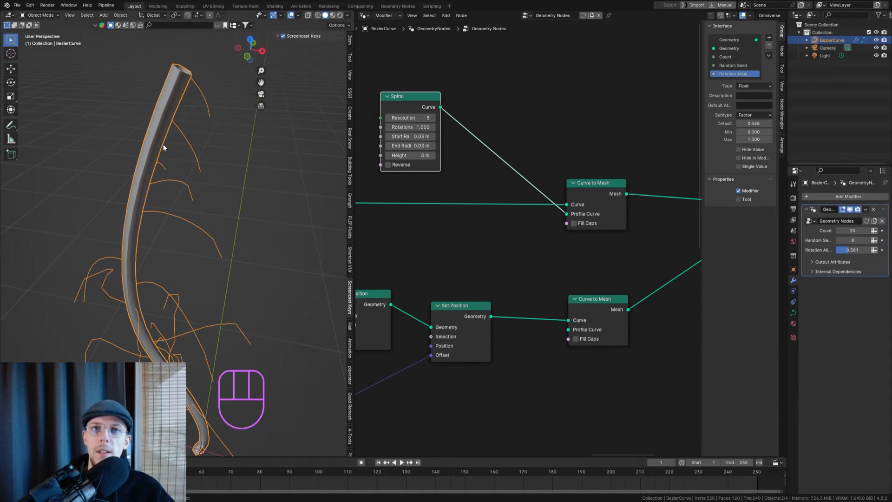
middle_click_drag(182, 138, 190, 124)
key("KP_1")
scroll(189, 124, "down", 3)
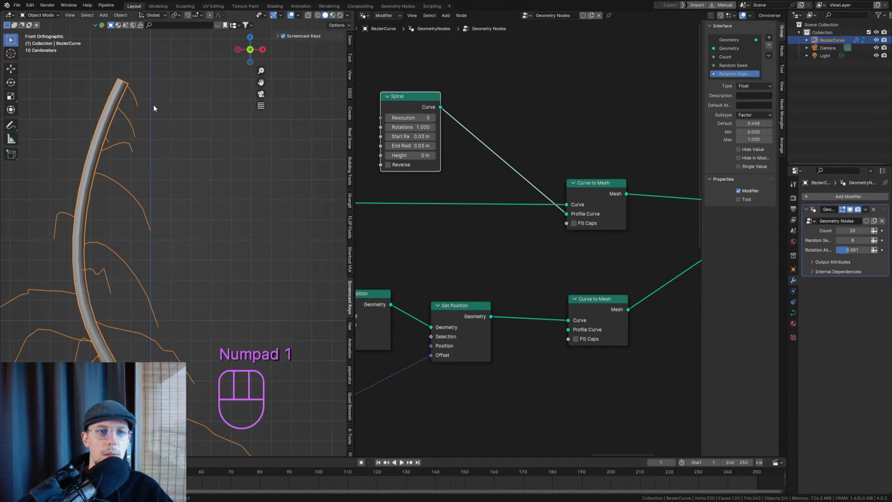
mouse_move(151, 70)
left_mouse_down()
mouse_move(309, 211)
mouse_move(346, 210)
left_mouse_up()
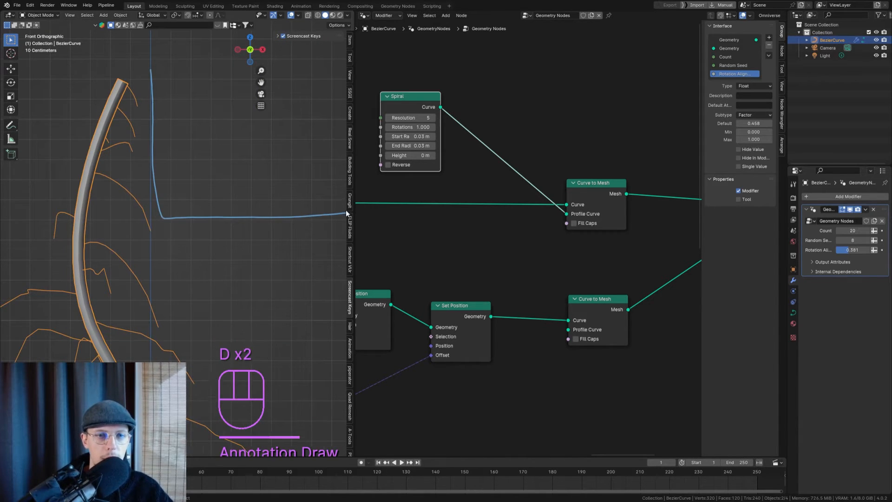
middle_click_drag(261, 227, 213, 229, "shift")
mouse_move(186, 221)
left_mouse_down()
mouse_move(211, 253)
mouse_move(173, 246)
left_mouse_up()
mouse_move(117, 112)
left_mouse_down()
mouse_move(134, 147)
mouse_move(124, 174)
left_mouse_up()
middle_click_drag(133, 173, 236, 174, "shift")
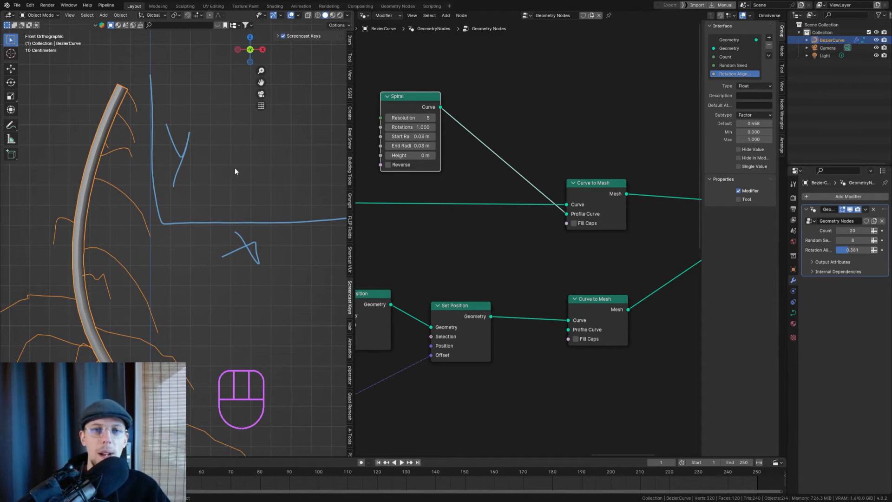
scroll(142, 203, "down", 3)
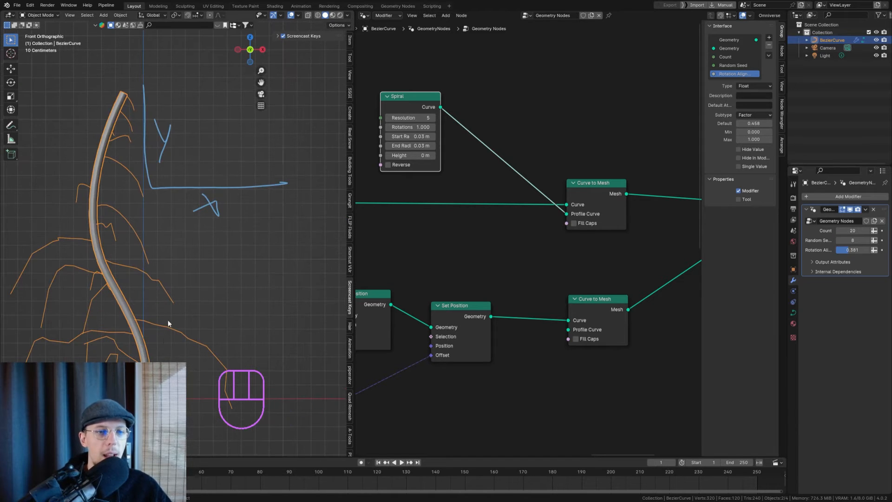
Annotate a line along the main branch, marking its tip with 1 and its root with 0
key("d")
mouse_move(157, 361)
left_mouse_down()
mouse_move(116, 249)
mouse_move(99, 164)
left_mouse_up()
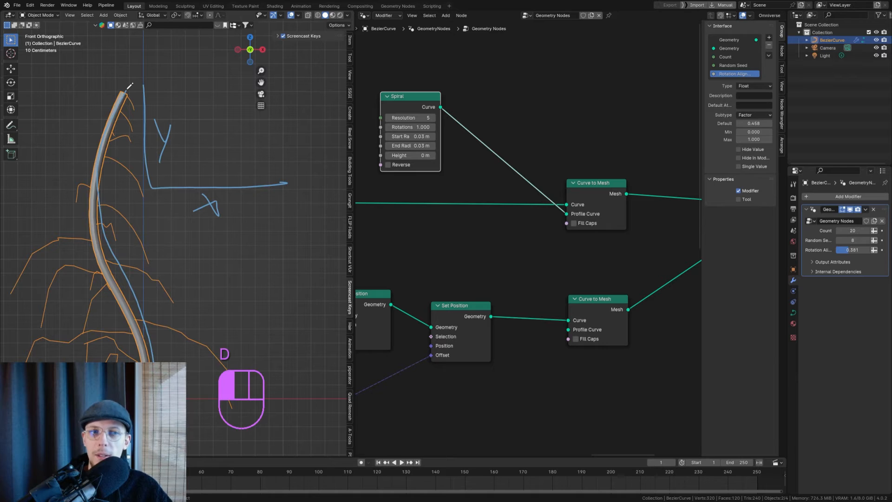
left_click_drag(130, 86, 130, 86)
mouse_move(77, 96)
left_mouse_down()
mouse_move(84, 84)
mouse_move(89, 110)
left_mouse_up()
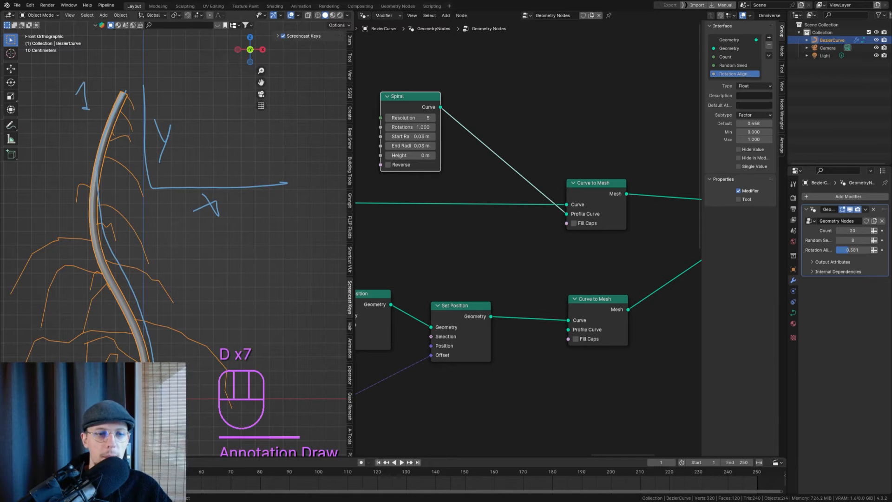
key("d")
mouse_move(128, 388)
left_mouse_down()
mouse_move(122, 405)
mouse_move(129, 388)
left_mouse_up()
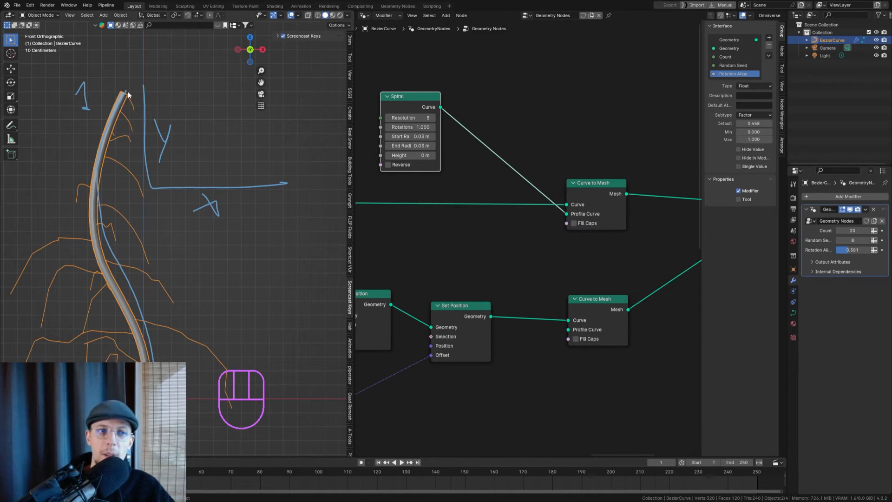
Sketch an annotated circle with a starting mark and a separate straight line beside the plant, seen from above
mouse_move(136, 101)
middle_mouse_down()
mouse_move(103, 171)
mouse_move(127, 83)
mouse_move(121, 119)
mouse_move(92, 132)
mouse_move(105, 135)
mouse_move(148, 104)
mouse_move(194, 93)
mouse_move(168, 138)
mouse_move(198, 89)
middle_mouse_up()
mouse_move(199, 86)
left_mouse_down()
mouse_move(178, 105)
mouse_move(209, 84)
left_mouse_up()
mouse_move(176, 110)
middle_mouse_down("shift")
mouse_move(203, 110)
mouse_move(162, 163)
mouse_move(218, 115)
mouse_move(211, 163)
middle_mouse_up("shift")
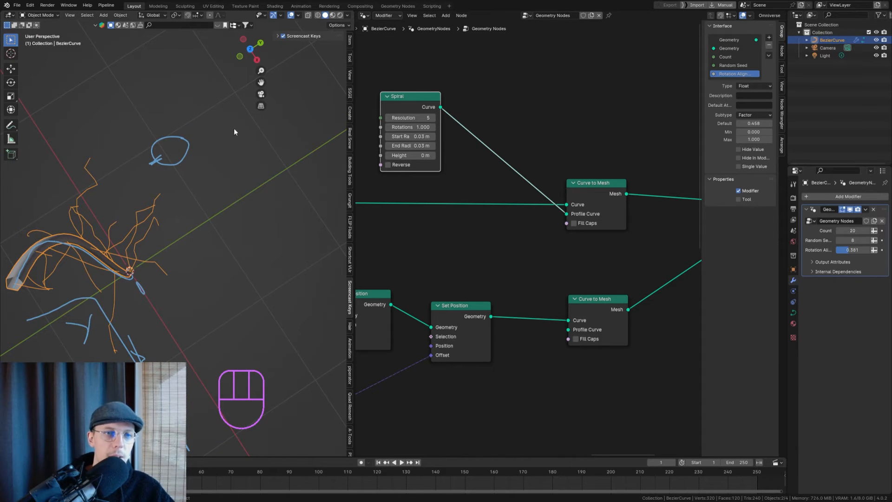
left_click_drag(215, 120, 302, 57)
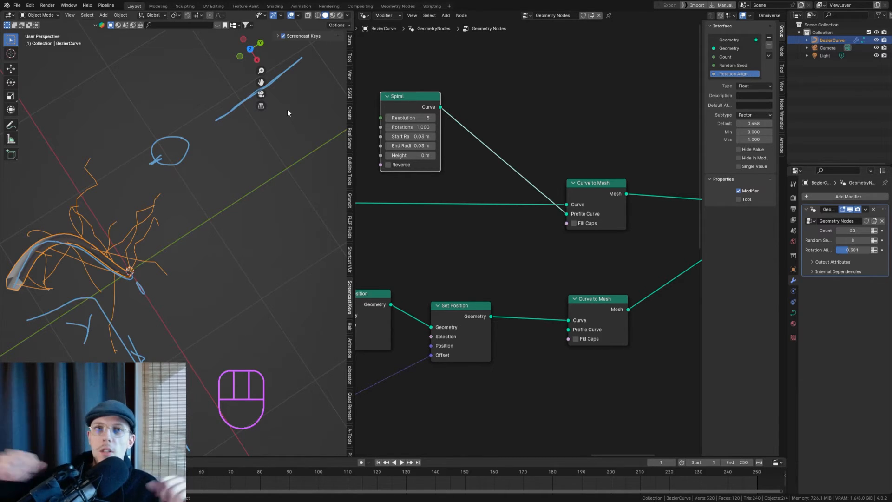
Label the straight annotation line with Y, marking one end 0 and the other end 1
middle_click_drag(288, 110, 198, 154, "shift")
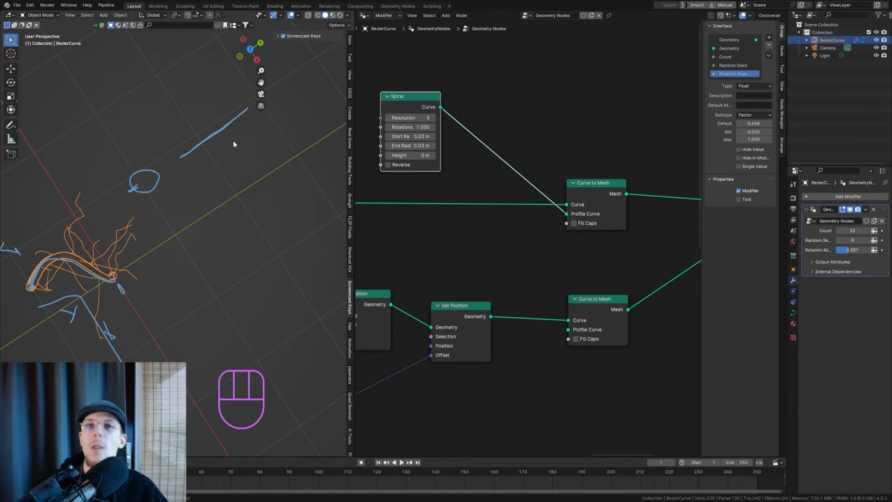
middle_click_drag(250, 144, 170, 196, "shift")
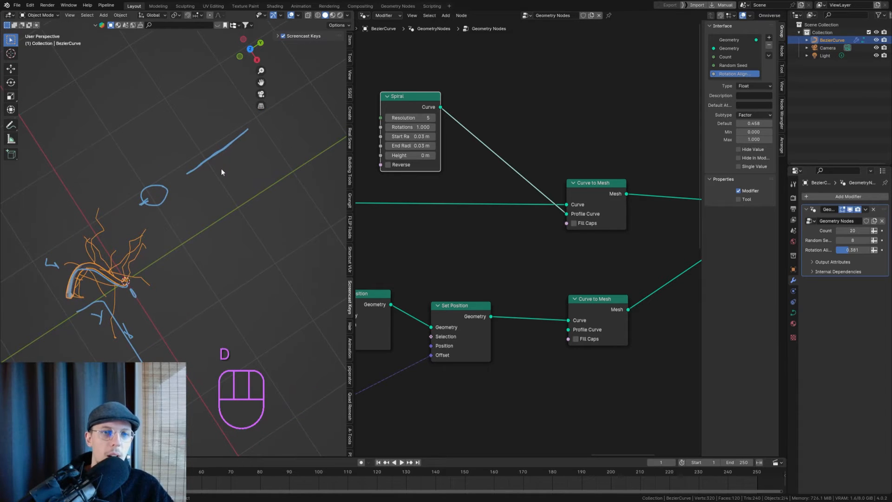
mouse_move(222, 166)
left_mouse_down()
mouse_move(238, 162)
mouse_move(247, 194)
left_mouse_up()
left_click_drag(185, 158, 181, 166)
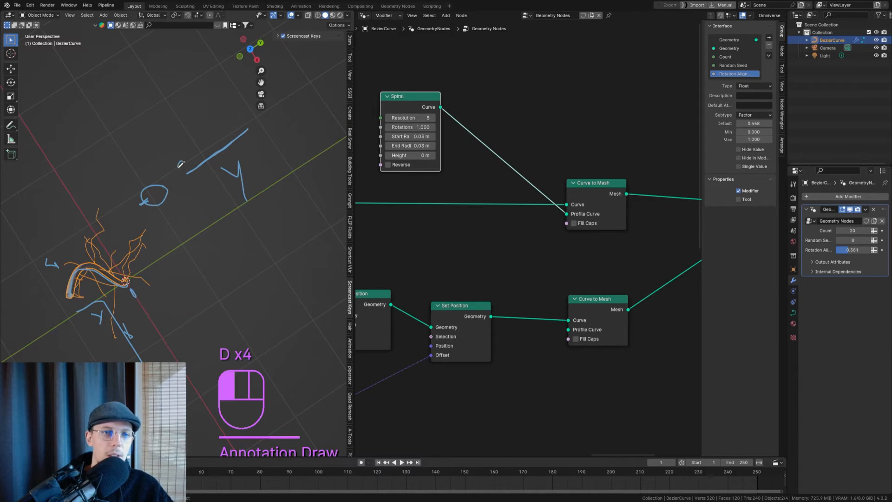
left_click_drag(239, 117, 247, 128)
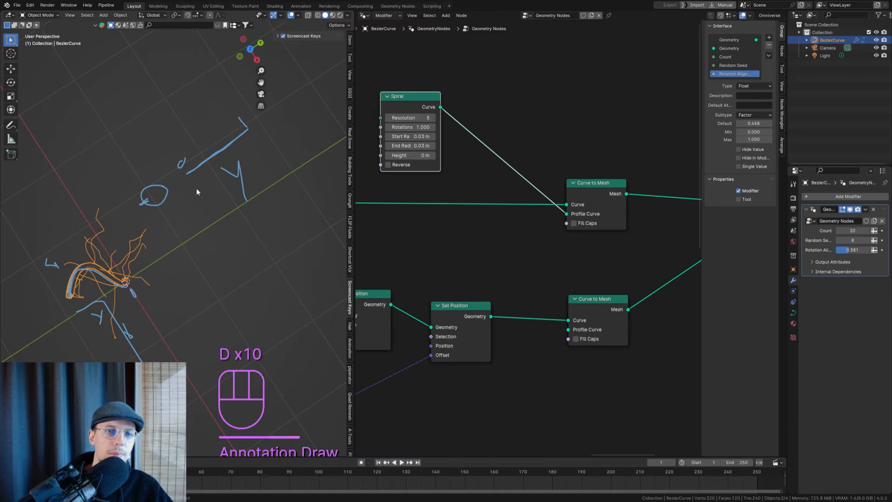
Erase the annotations drawn around the plant and return the viewport to front view
mouse_move(189, 201)
middle_mouse_down()
mouse_move(202, 202)
mouse_move(172, 312)
mouse_move(140, 298)
middle_mouse_up()
key("d")
mouse_move(103, 269)
right_mouse_down()
mouse_move(260, 250)
mouse_move(177, 334)
mouse_move(129, 347)
mouse_move(189, 314)
mouse_move(178, 254)
mouse_move(210, 265)
right_mouse_up()
middle_click_drag(209, 265, 153, 291)
key("KP_1")
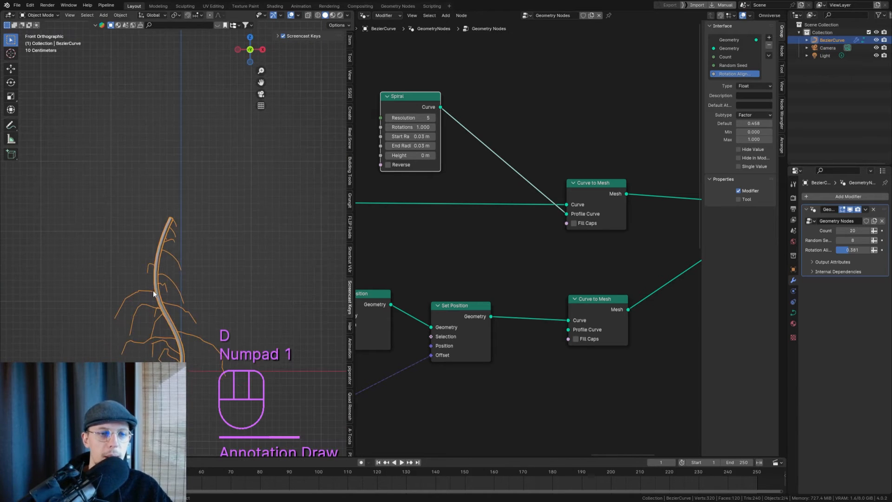
Collapse the Spiral node and place it below the main curve's link, beside the upper Curve to Mesh node
left_click_drag(421, 104, 463, 103)
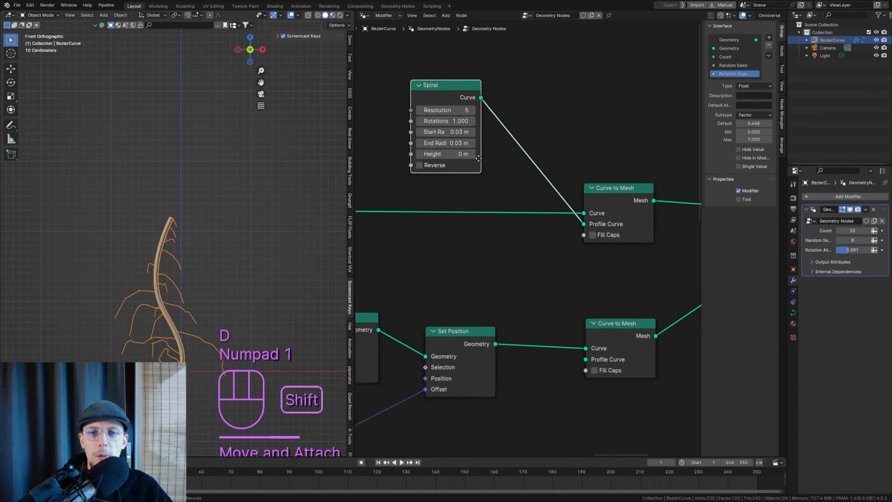
scroll(527, 122, "up", 1)
scroll(548, 179, "down", 2)
scroll(557, 182, "down", 1, "shift")
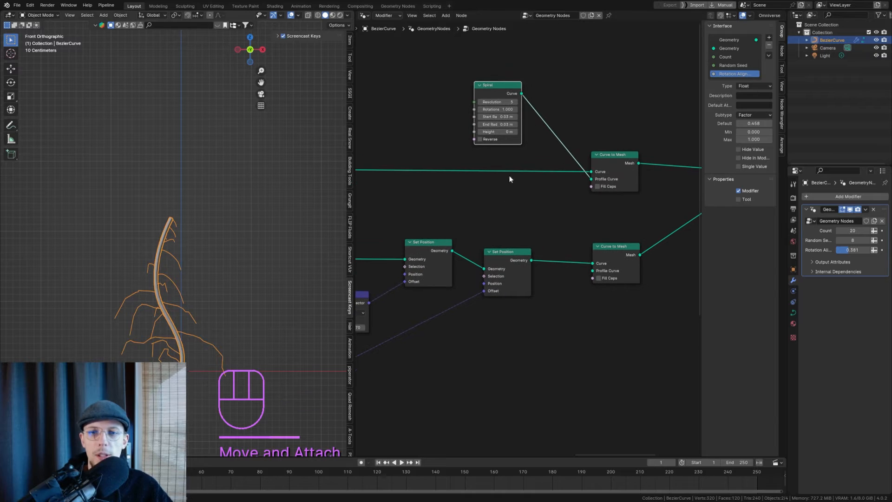
scroll(552, 101, "up", 2)
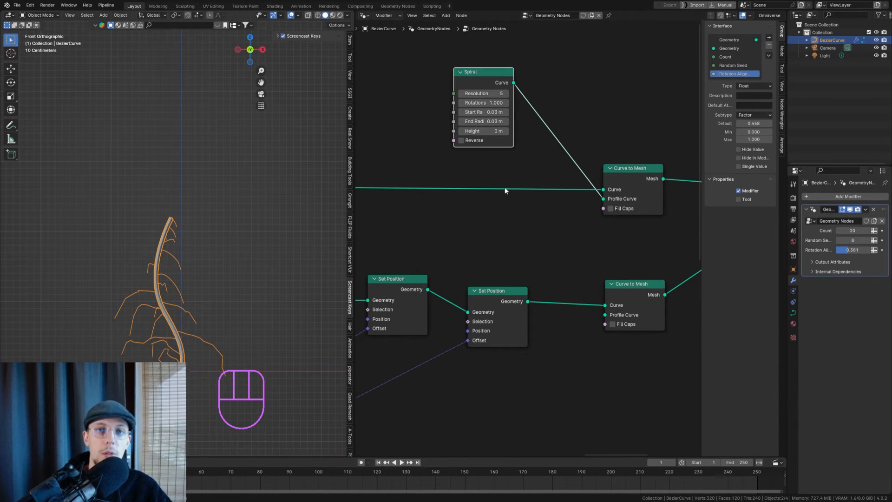
left_click_drag(496, 82, 484, 220)
left_click(475, 201)
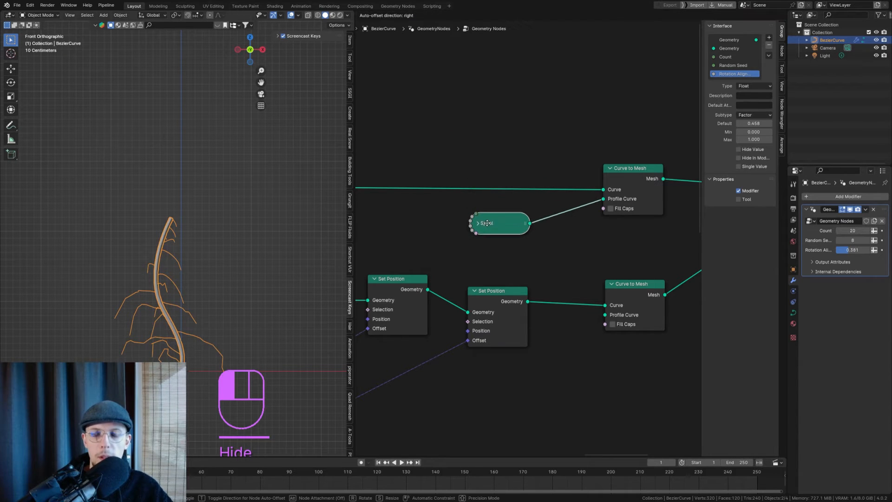
Insert a Capture Attribute node on the main curve's link into the upper Curve to Mesh node
key("shift+a")
type("cap")
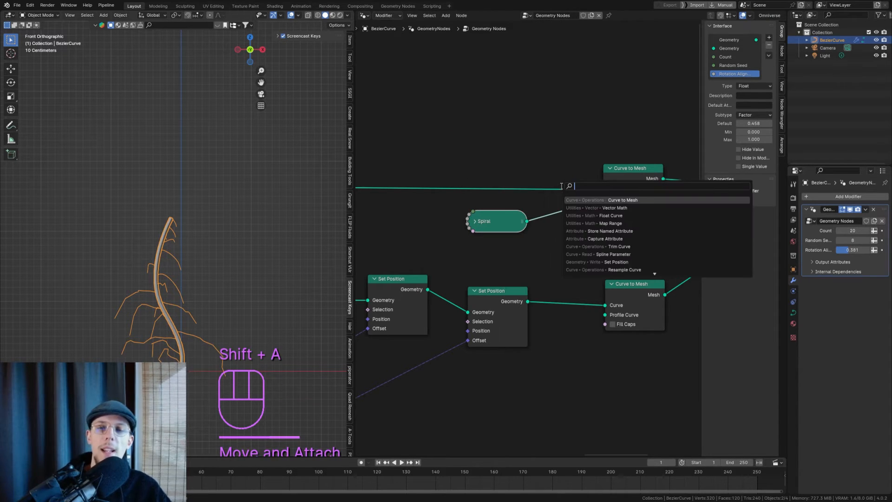
left_click(604, 200)
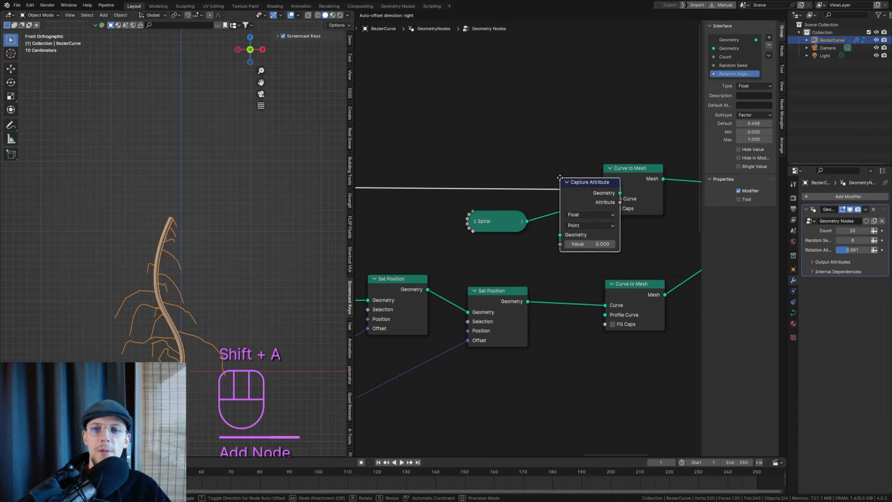
left_click(483, 225)
key("g")
left_click(549, 161)
key("shift+d")
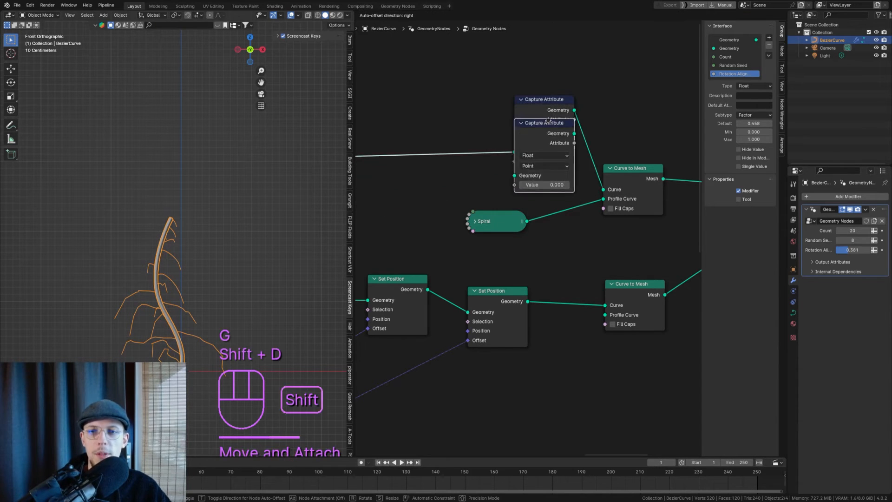
left_click(576, 175)
left_click(498, 213)
key("g")
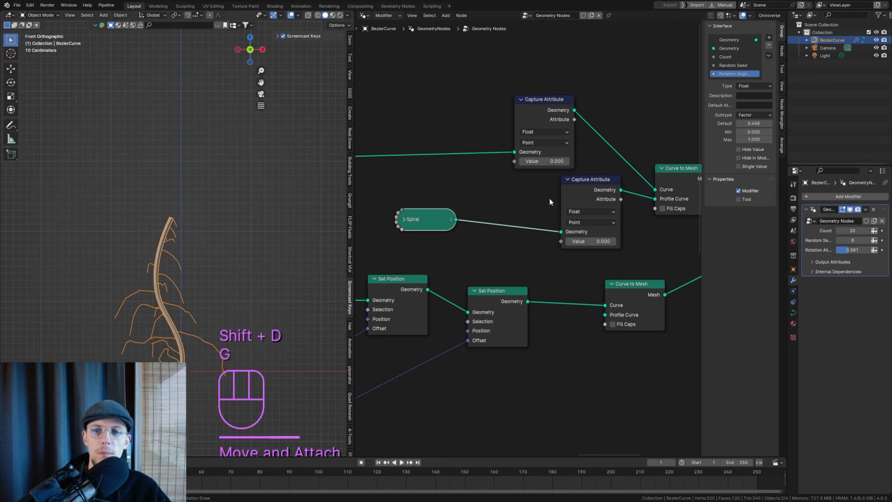
left_click(574, 189)
key("g")
left_click(528, 194)
Add a Spline Parameter node and feed its Factor into the Value of both Capture Attribute nodes
middle_click_drag(497, 162, 500, 185)
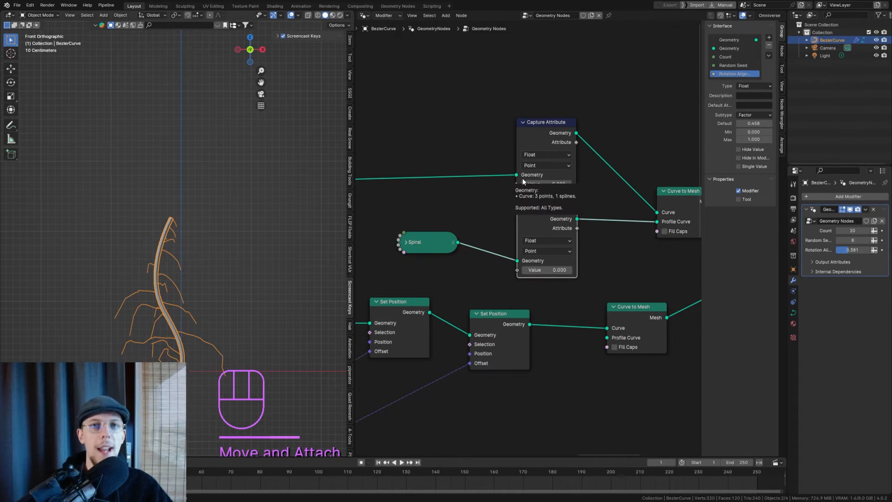
scroll(543, 155, "up", 1)
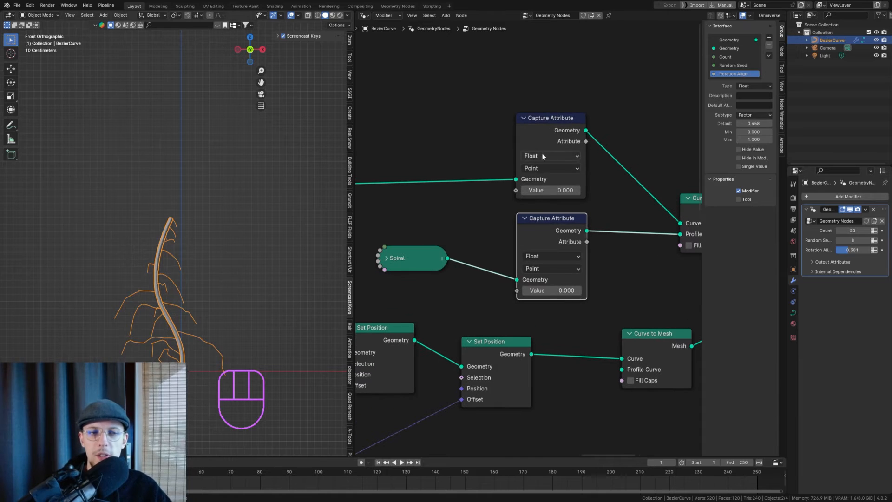
left_click_drag(516, 190, 465, 131)
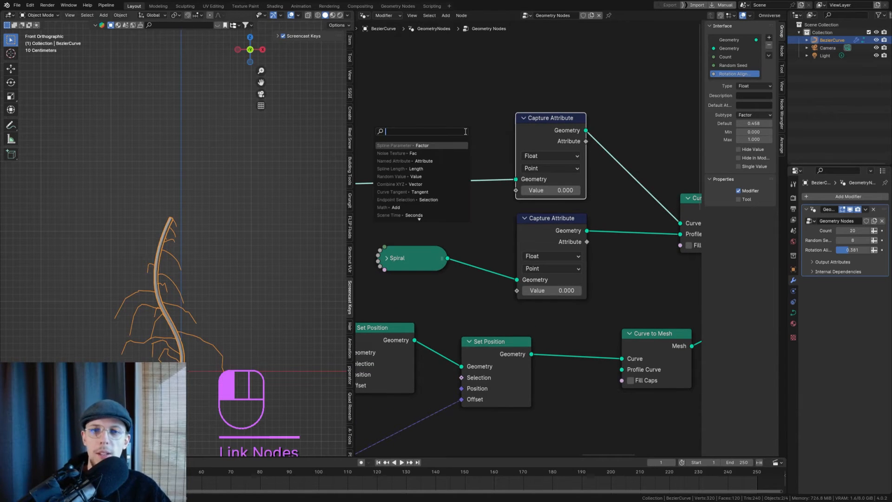
type("spline par")
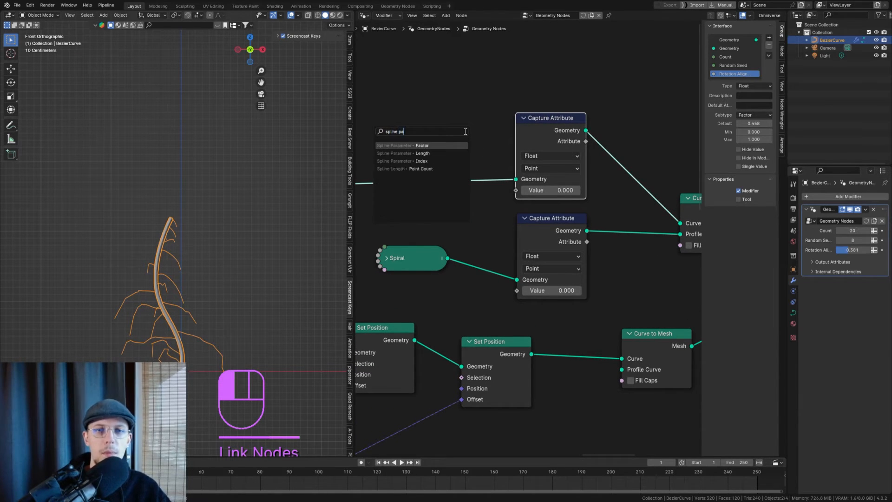
key("Return")
left_click(504, 122)
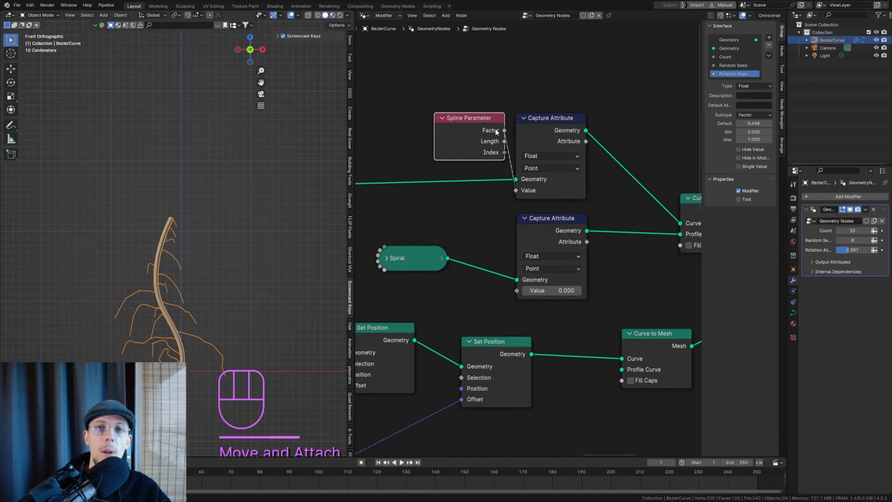
middle_click_drag(505, 123, 492, 95)
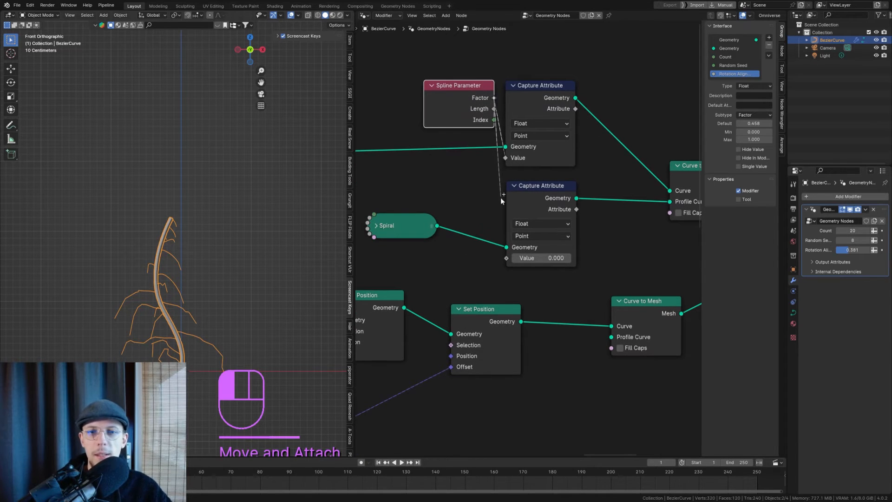
left_click_drag(500, 197, 506, 258)
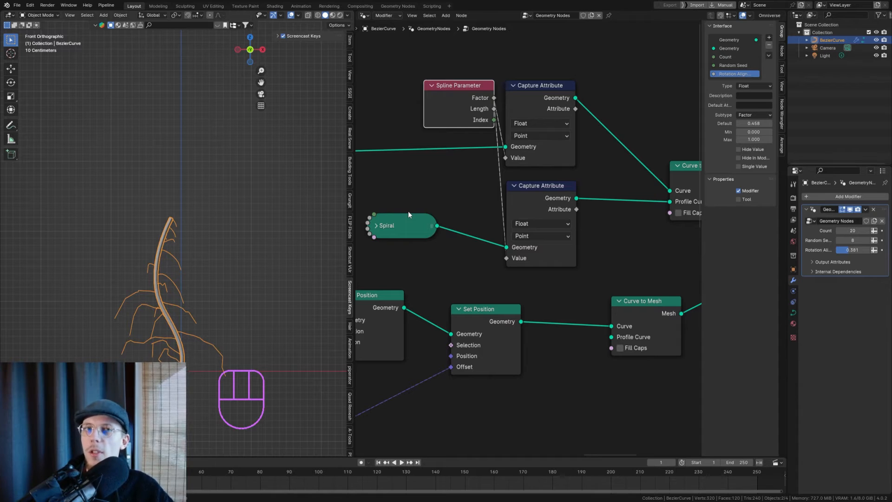
Reposition the upper Curve to Mesh node beside the two Capture Attribute nodes
scroll(465, 47, "right", 2, "shift")
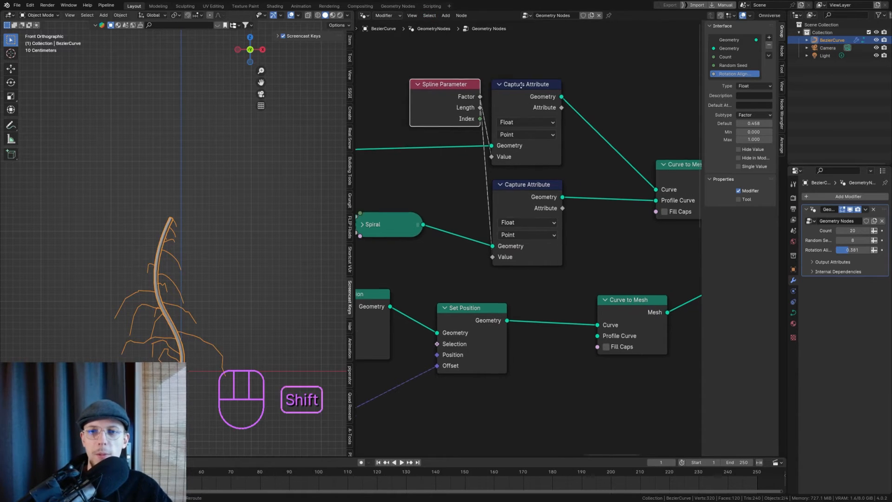
scroll(606, 76, "down", 3)
left_click(603, 149)
key("g")
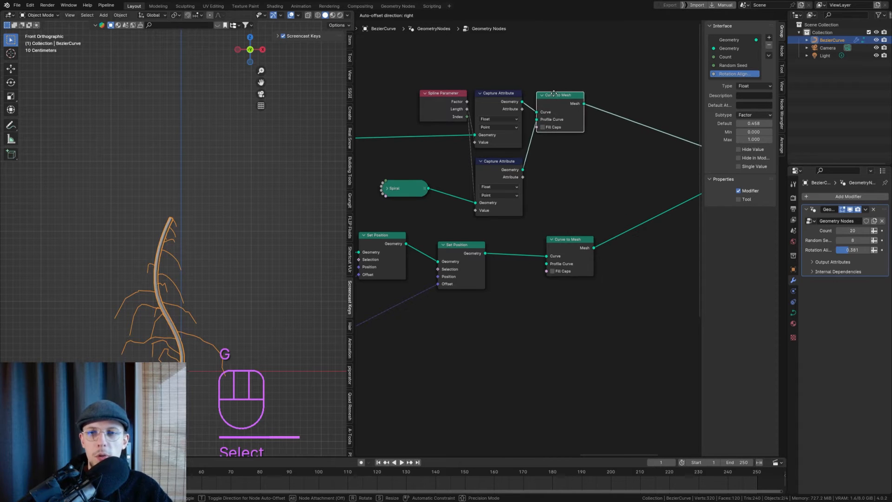
left_click(558, 94)
key("g")
left_click(586, 99)
middle_click_drag(605, 122, 535, 132)
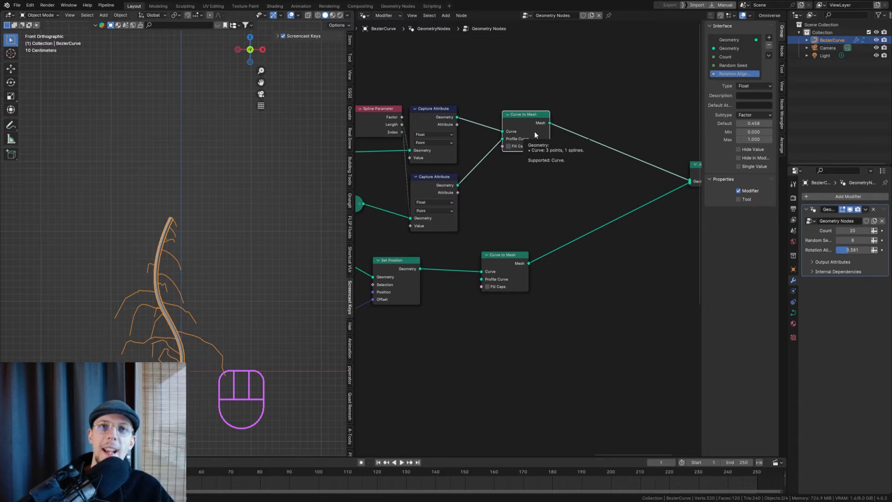
Combine the main curve's captured attribute as X and the spiral's as Y in a Combine XYZ node above Curve to Mesh
scroll(462, 135, "up", 1)
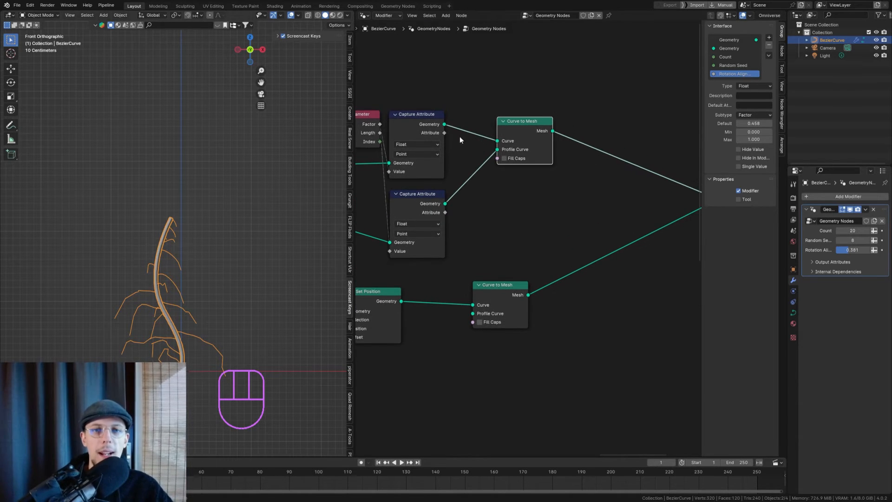
left_click_drag(446, 134, 473, 84)
type("combine")
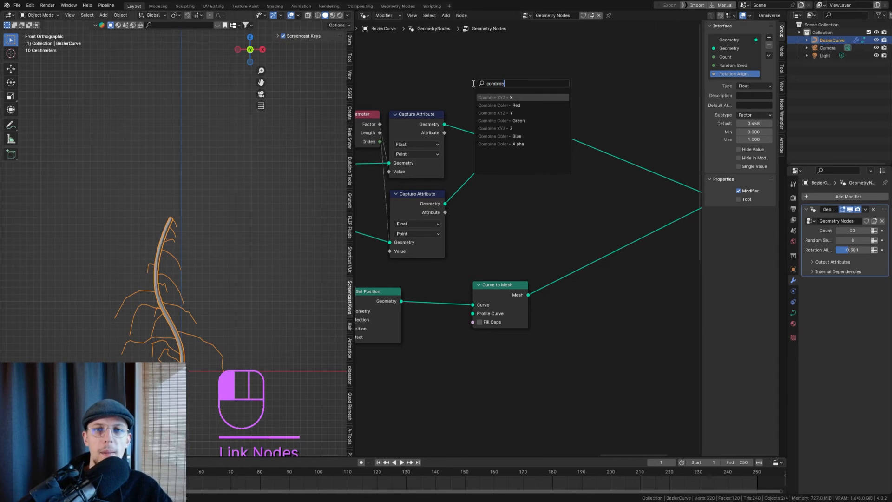
key("Return")
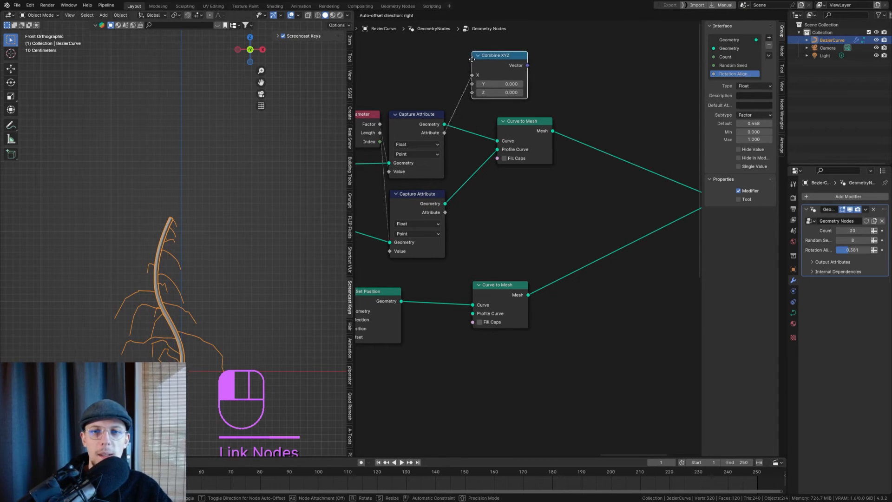
left_click(450, 74)
left_click_drag(446, 213, 450, 83)
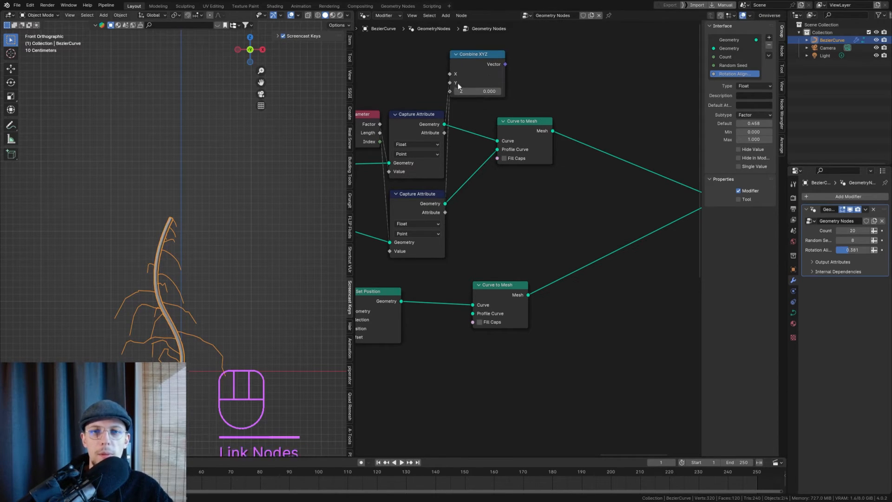
key("g")
key("g")
left_click(489, 64)
key("g")
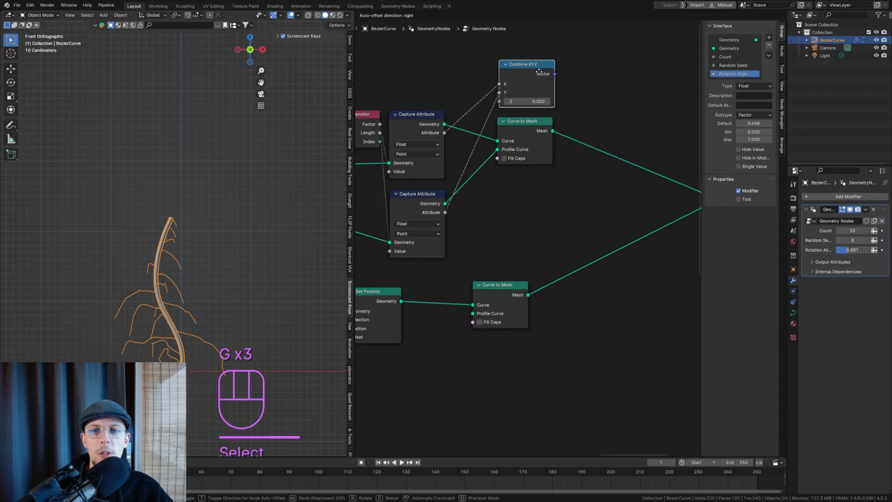
left_click(539, 77)
Insert a Store Named Attribute node between the upper Curve to Mesh node and Join Geometry
middle_click_drag(539, 77, 462, 111)
scroll(461, 109, "up", 2)
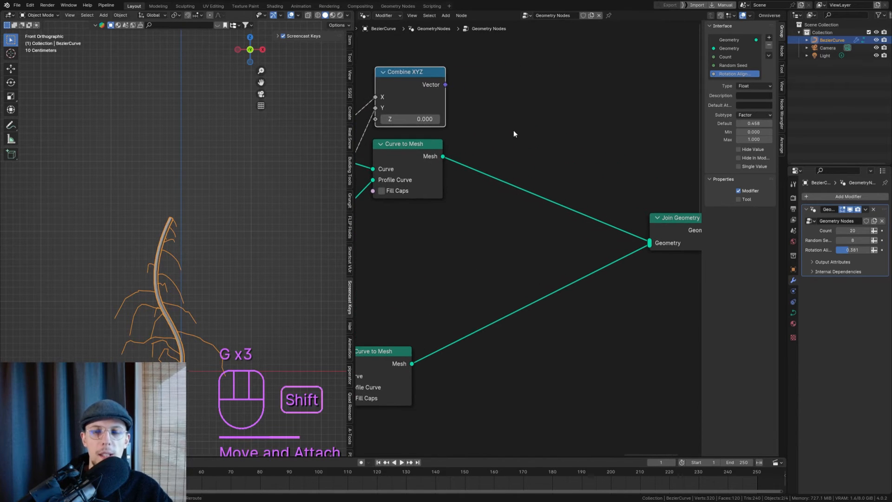
key("shift+a")
type("store na")
key("Return")
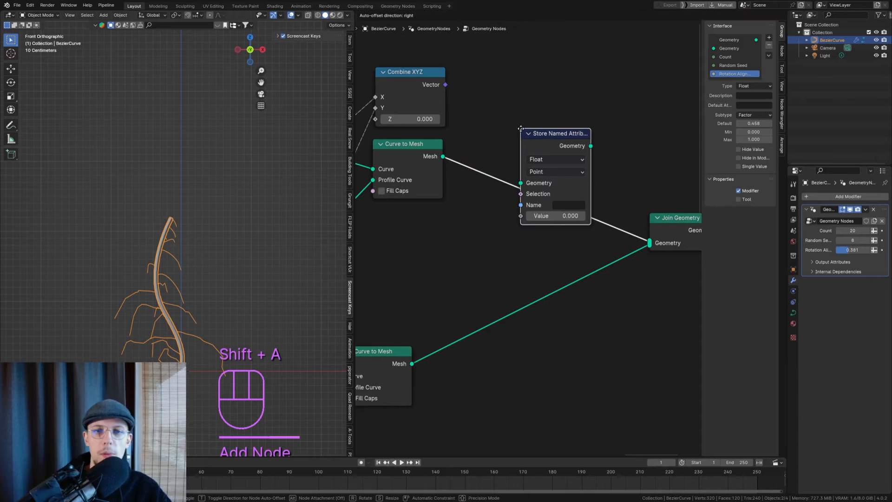
left_click(527, 150)
key("g")
left_click(534, 149)
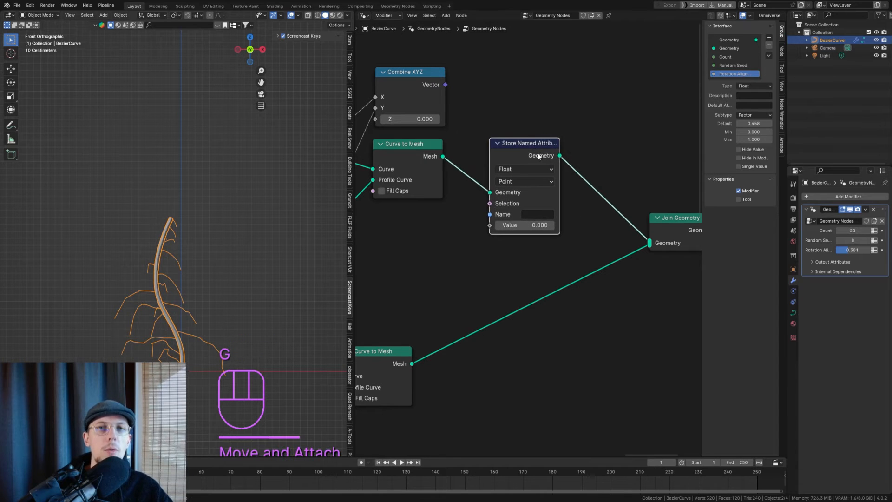
Set the Store Named Attribute node to Vector, feed the Combine XYZ vector into its Value and name it StoreUV
middle_click_drag(540, 154, 583, 142, "shift")
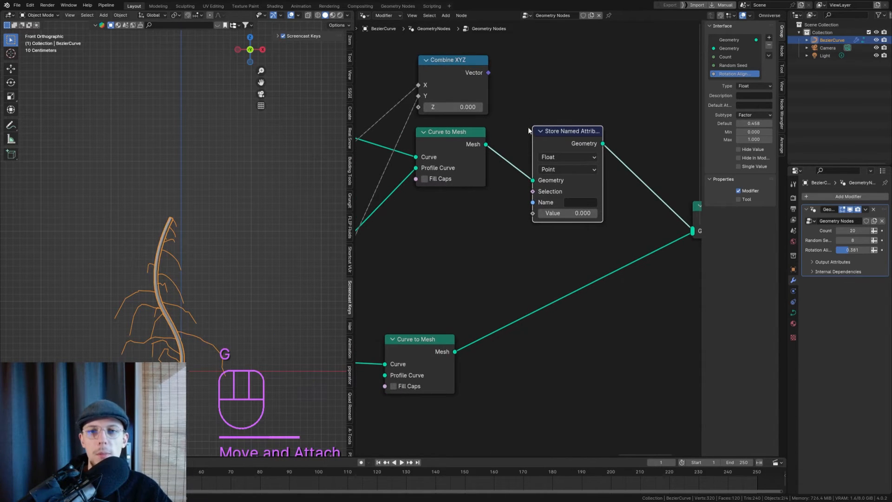
left_click_drag(489, 72, 538, 213)
left_click(560, 157)
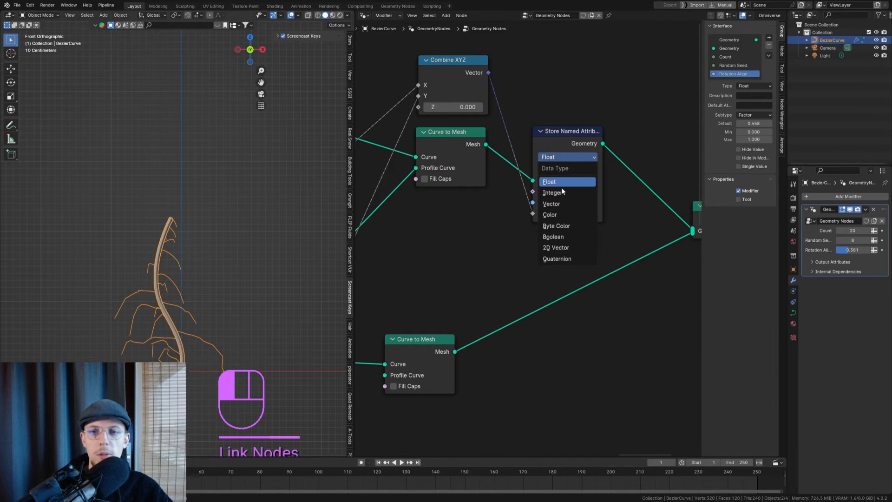
left_click(562, 205)
left_click_drag(489, 73, 538, 212)
left_click(574, 204)
type("Store")
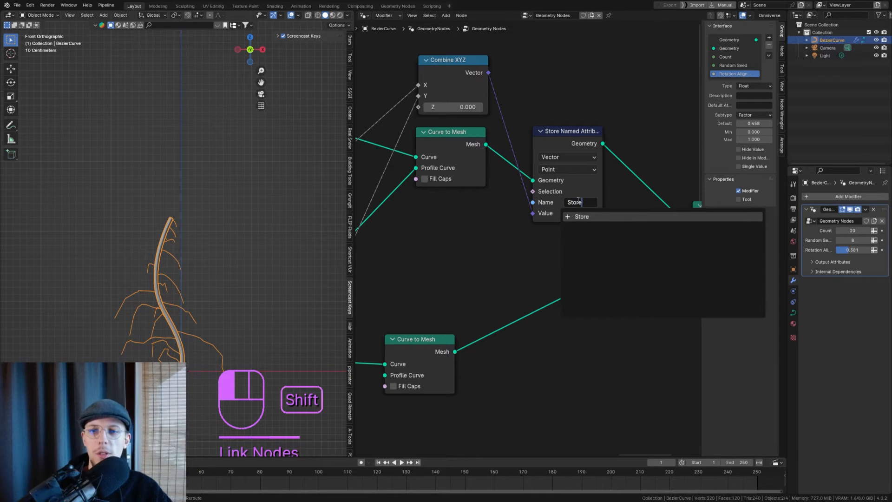
type("UV")
key("Return")
scroll(523, 188, "down", 1)
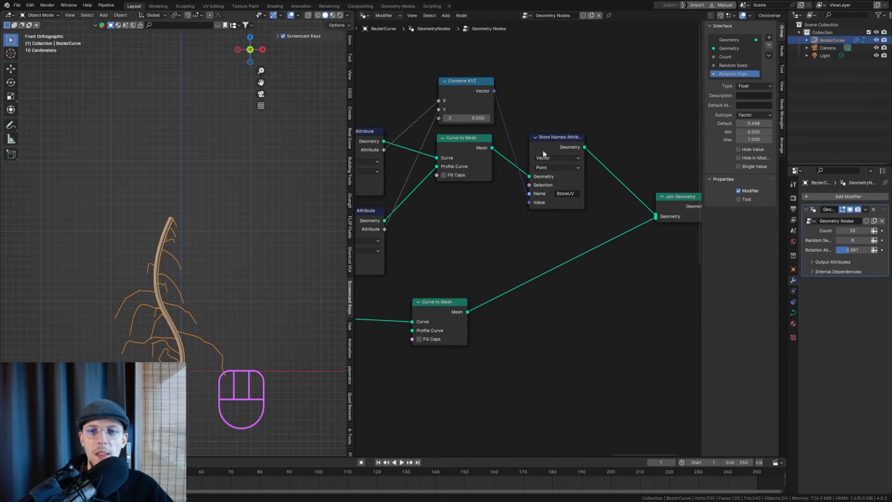
Move the Store Named Attribute node closer to the upper Curve to Mesh node
scroll(445, 137, "up", 1)
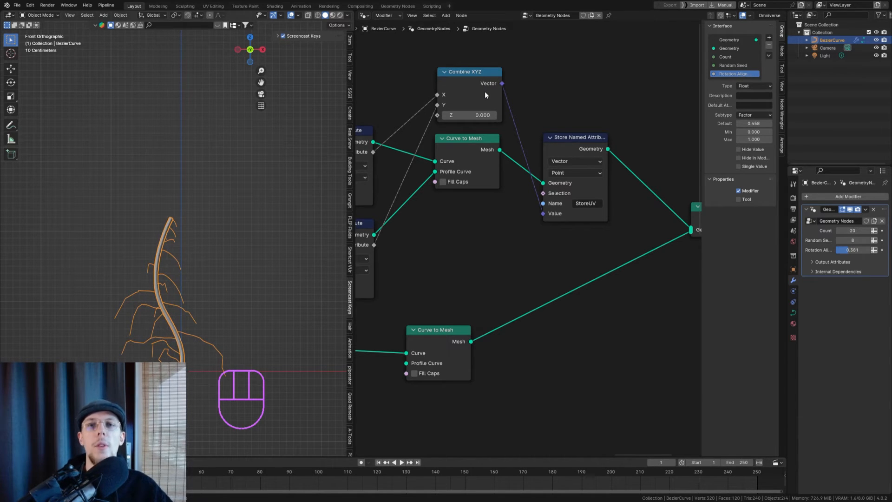
mouse_move(484, 82)
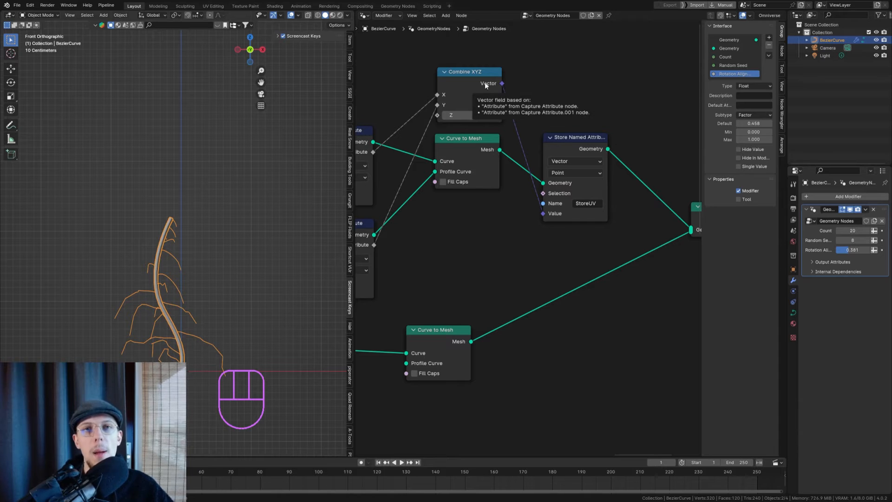
left_click_drag(565, 138, 541, 141)
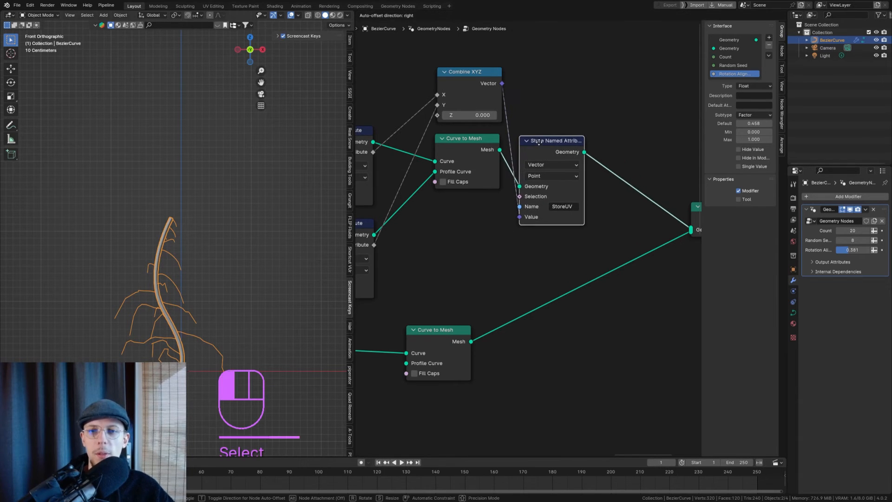
Examine the open tip of the main branch mesh close up in perspective
scroll(179, 216, "up", 5)
middle_click_drag(172, 223, 131, 191)
scroll(144, 191, "up", 2)
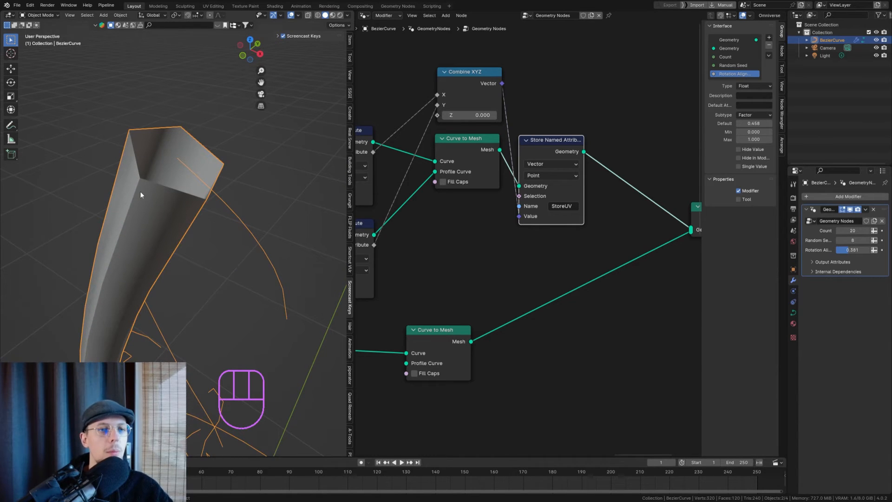
Insert a Merge by Distance node between the Store Named Attribute node and Join Geometry
middle_click_drag(532, 161, 461, 146)
key("shift+a")
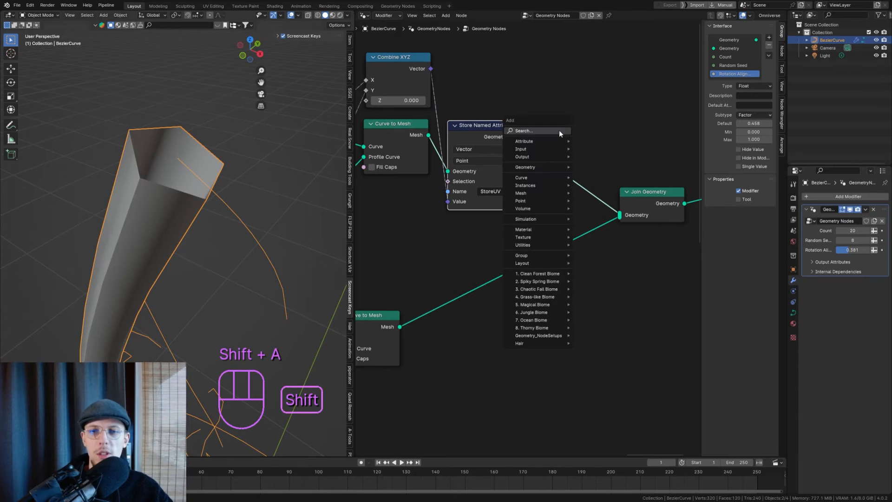
left_click(559, 131)
type("merge b")
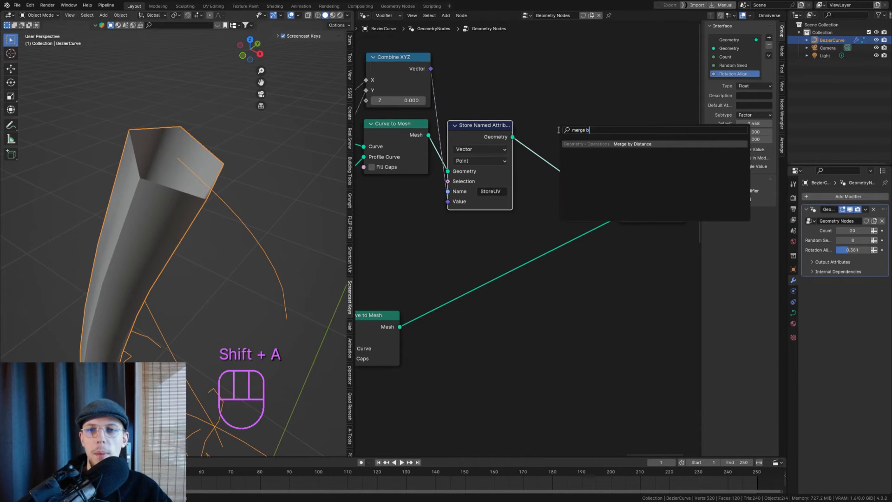
key("Return")
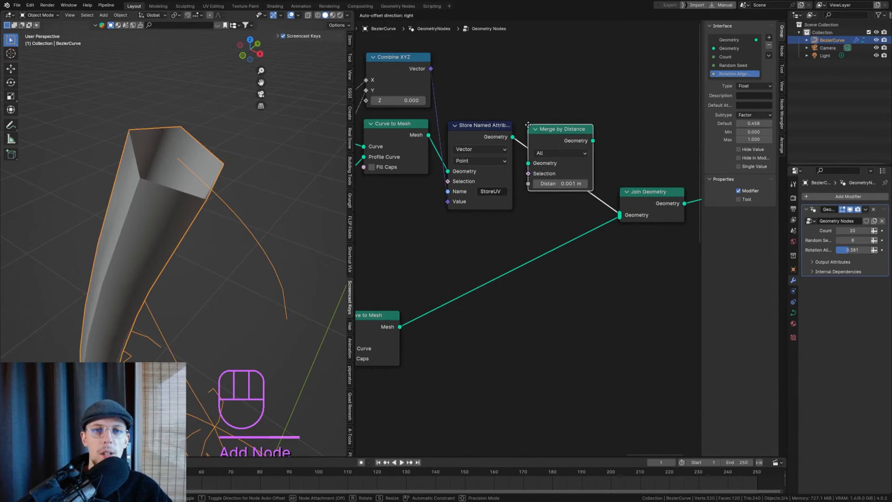
left_click(549, 125)
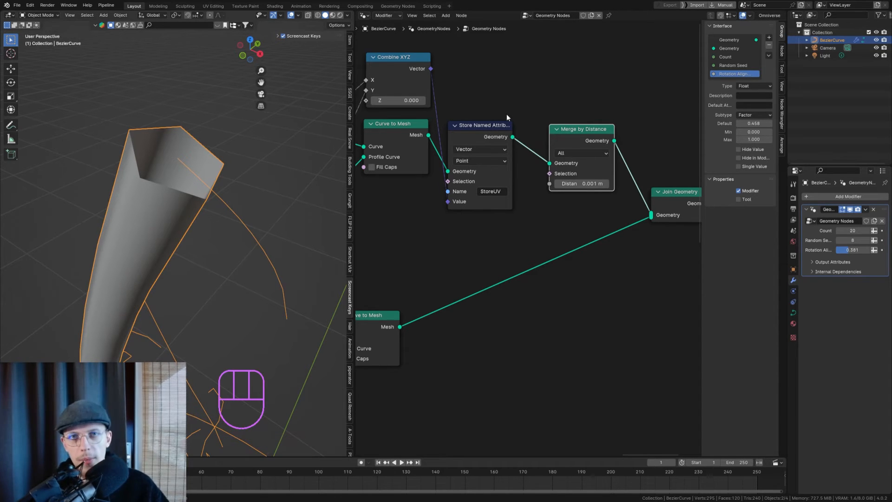
Tidy the upper Curve to Mesh and Combine XYZ nodes, and move Merge by Distance closer to Store Named Attribute
scroll(520, 152, "down", 4)
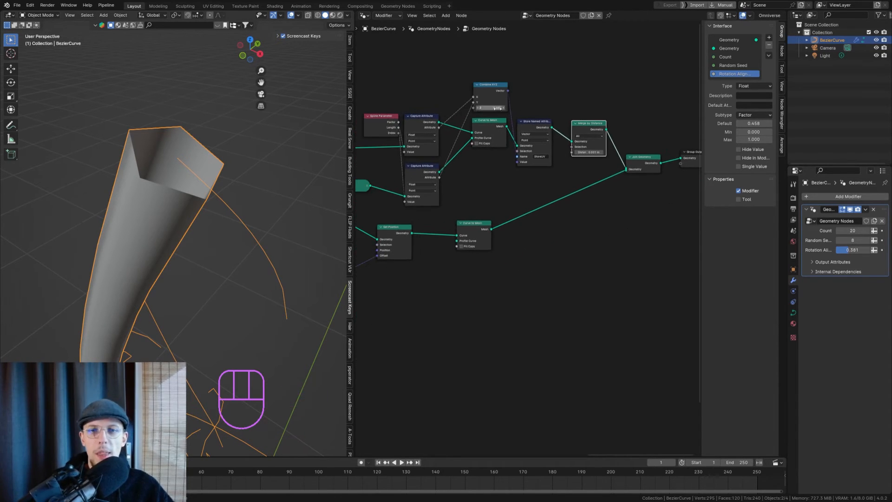
left_click_drag(498, 108, 491, 139)
key("KP_1")
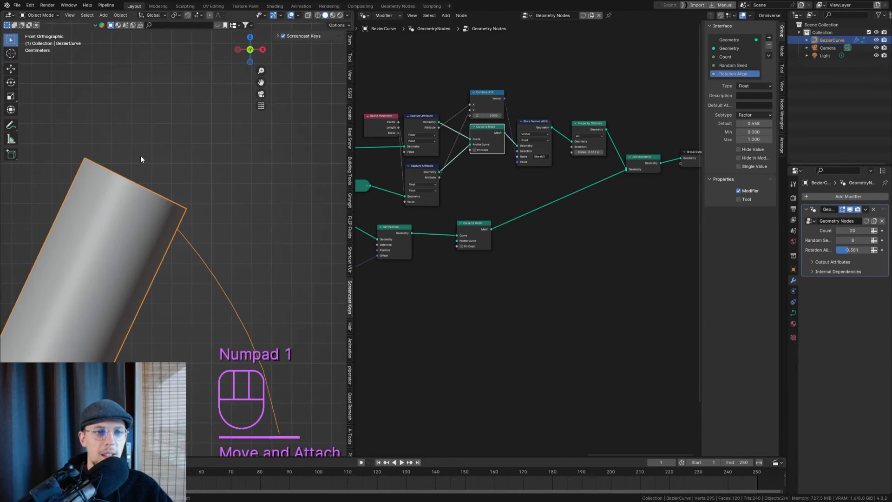
scroll(141, 155, "down", 3)
middle_click_drag(155, 235, 210, 151, "shift")
scroll(218, 156, "down", 3)
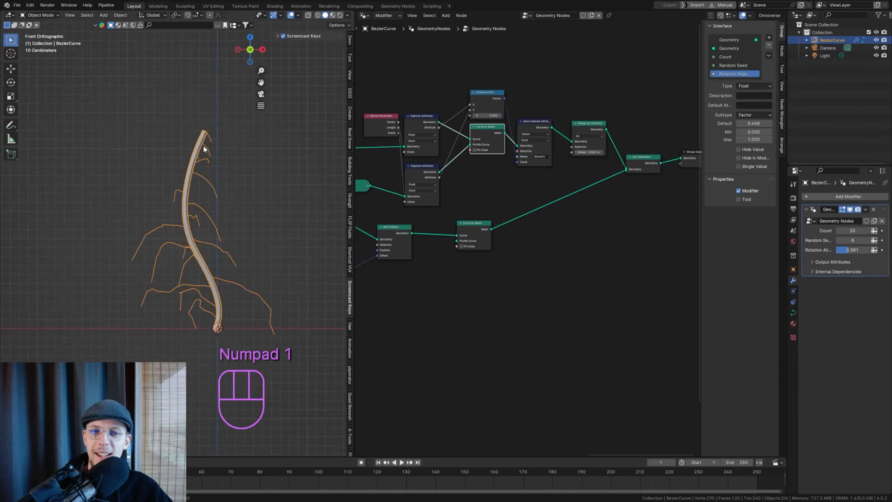
scroll(202, 191, "up", 2)
middle_click_drag(203, 191, 157, 118, "shift")
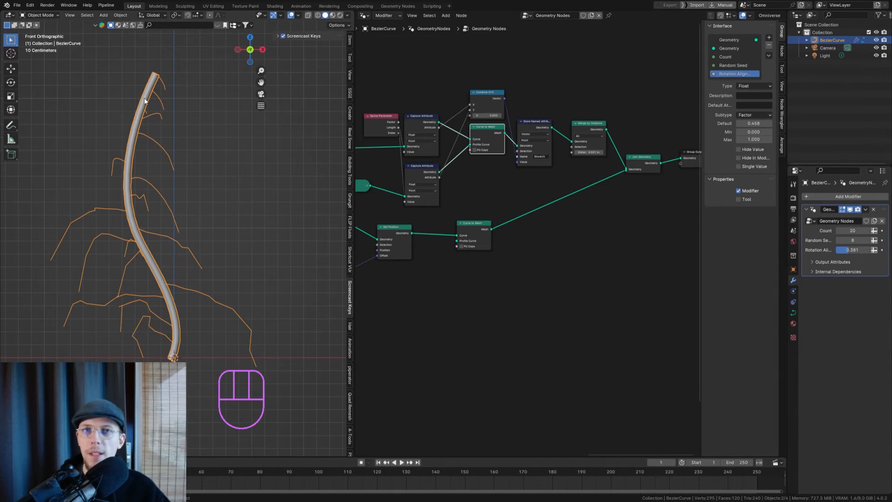
middle_click_drag(683, 260, 660, 265)
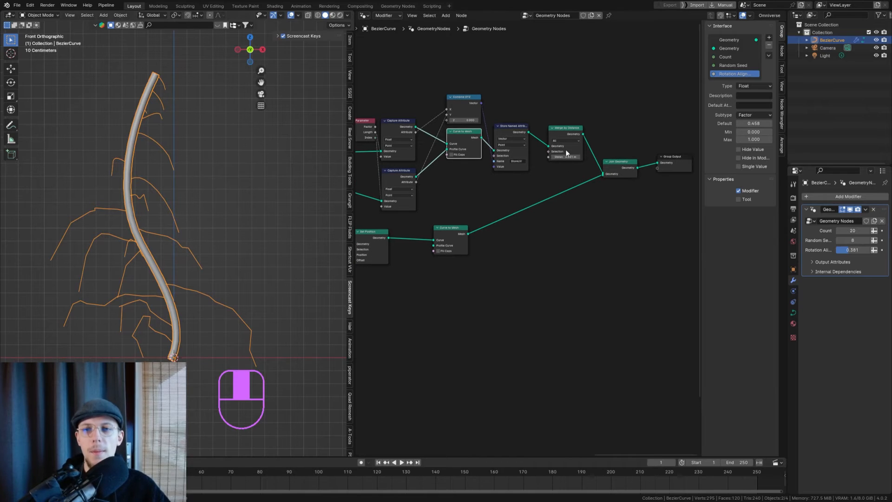
left_click_drag(568, 134, 554, 136)
Insert a Set Curve Radius node before the upper Capture Attribute node and set its radius to about 1.04 m
scroll(634, 206, "down", 3)
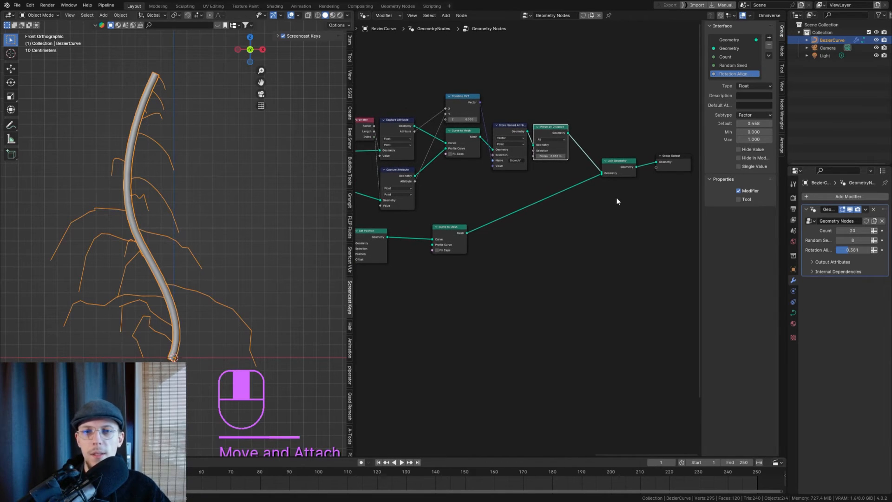
scroll(416, 156, "up", 2)
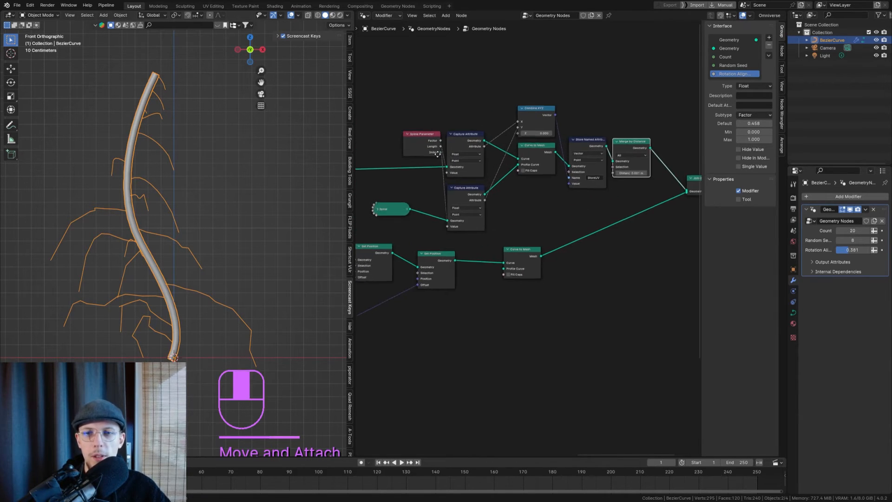
middle_click_drag(563, 164, 621, 177)
scroll(494, 182, "up", 2)
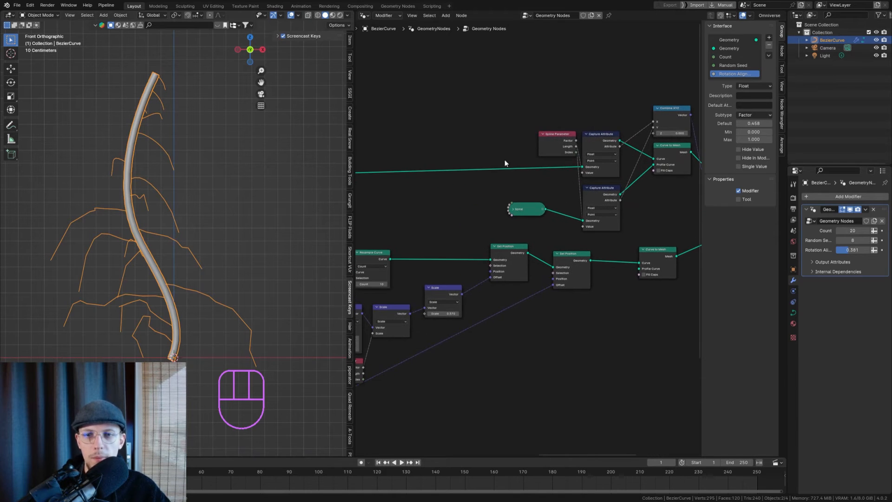
middle_click_drag(486, 165, 507, 175)
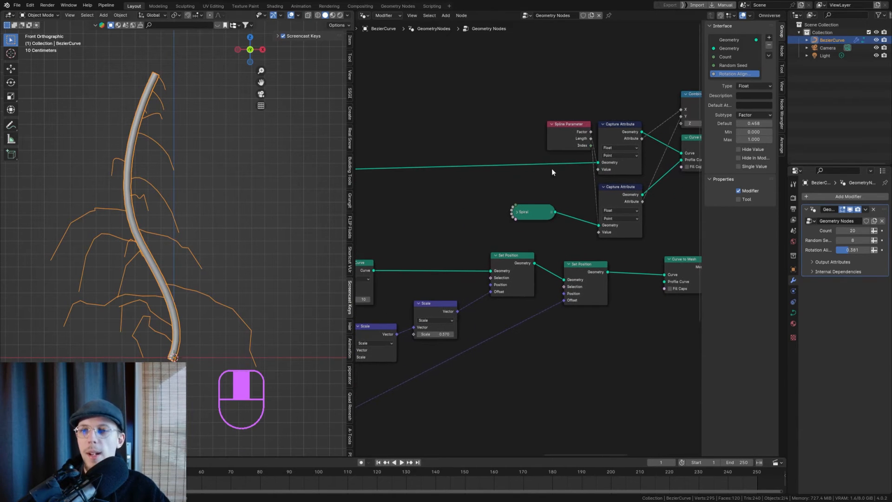
middle_click_drag(558, 140, 553, 113)
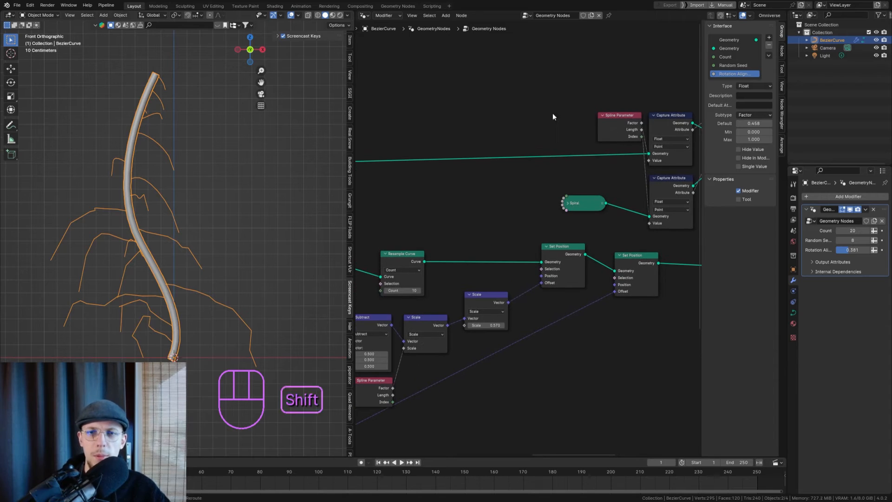
key("shift+a")
type("set radius")
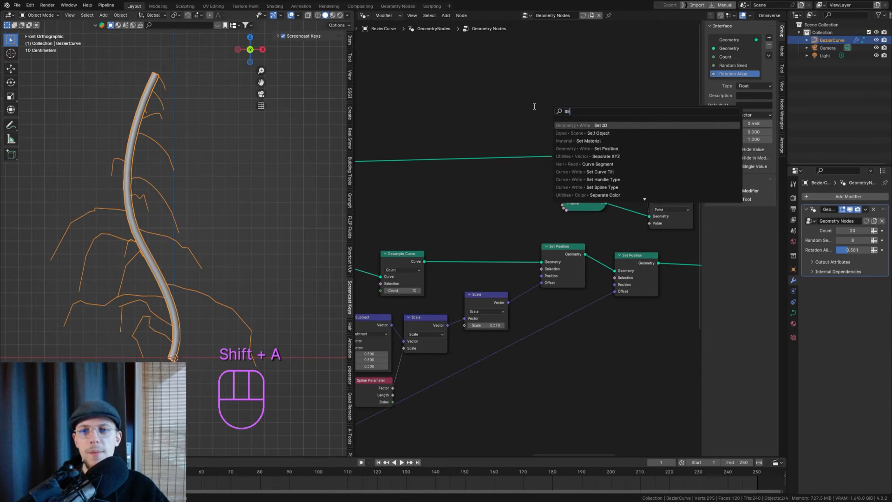
key("Return")
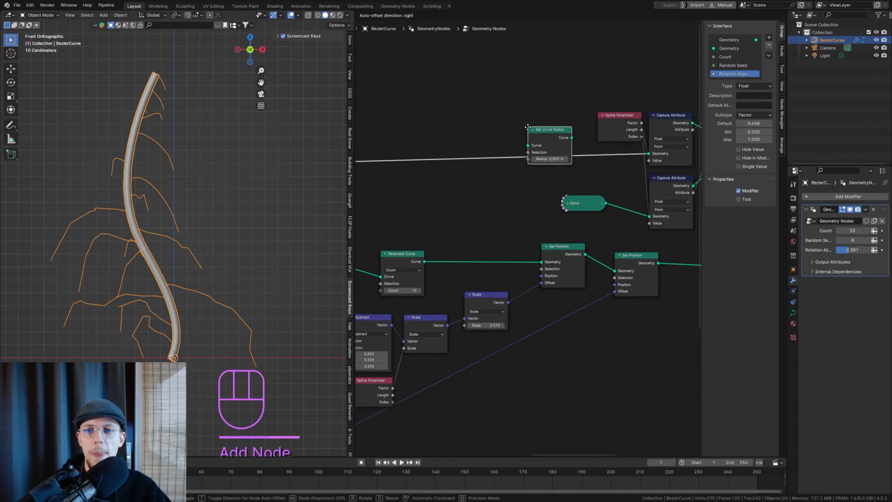
left_click(543, 147)
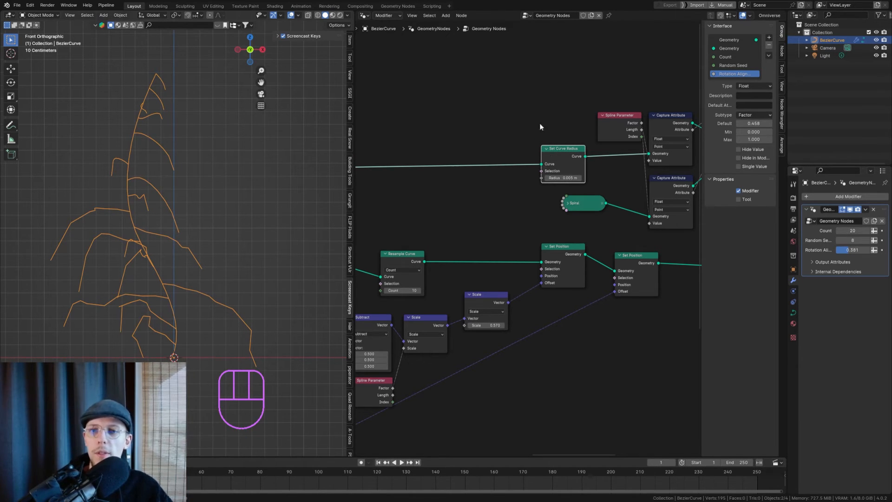
left_click_drag(561, 178, 595, 177, "shift")
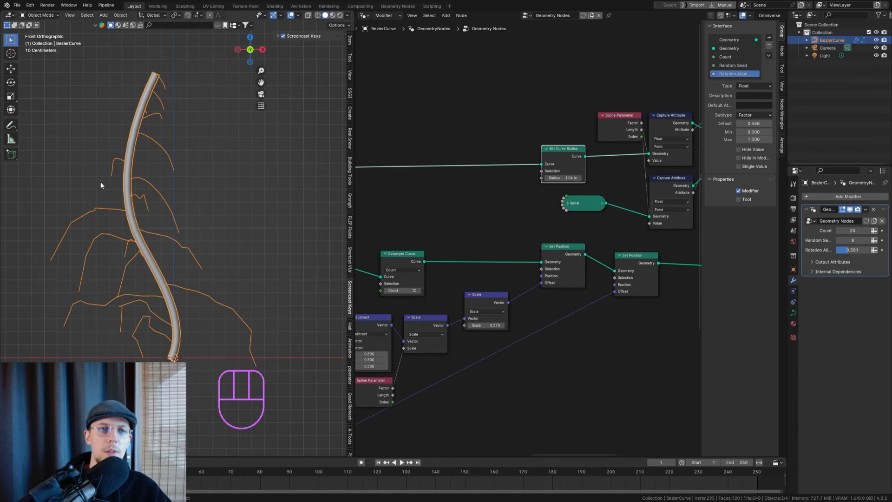
Add a Spline Parameter node and feed its Factor into the Radius of the Set Curve Radius node
middle_click_drag(483, 218, 530, 231, "shift")
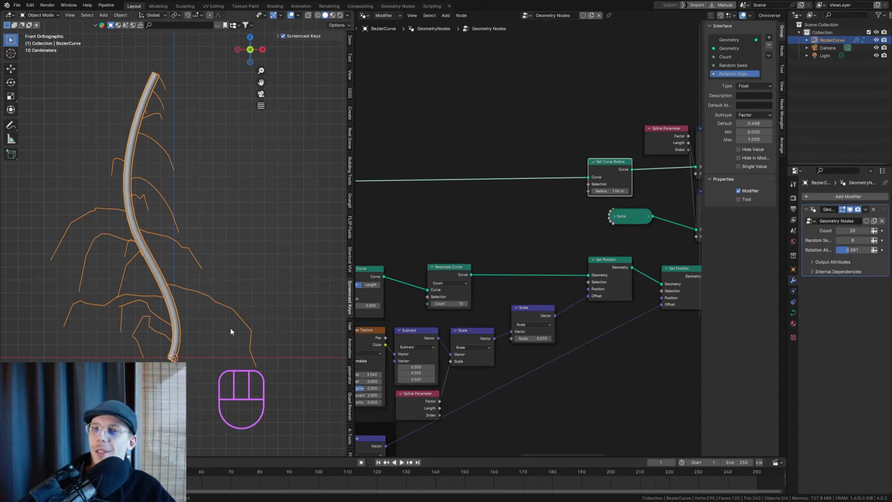
left_click_drag(588, 191, 543, 139)
type("spline pa")
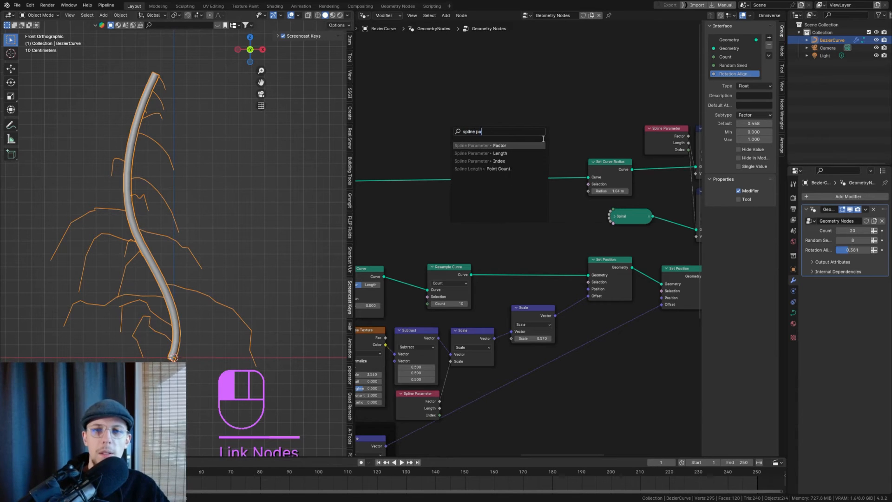
key("Return")
left_click(478, 128)
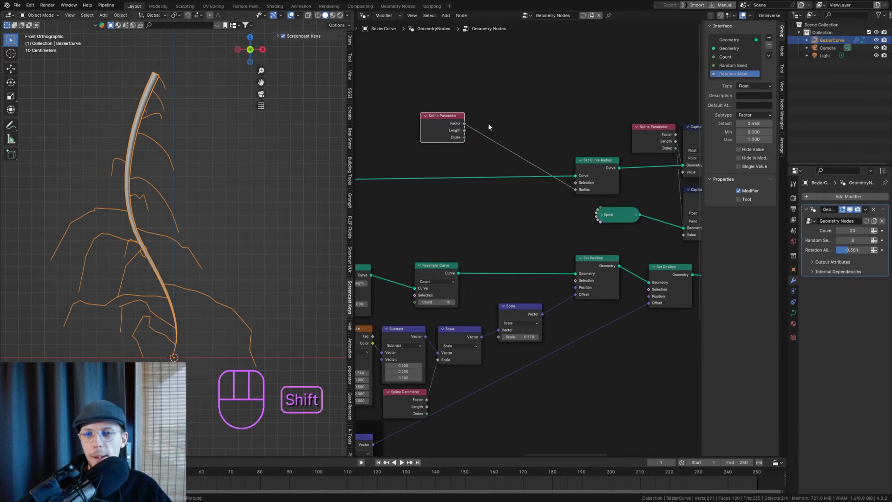
Insert a Map Range node between the new Spline Parameter and Set Curve Radius nodes, and position it slightly apart
key("shift+a")
type("map")
key("Return")
left_click(475, 93)
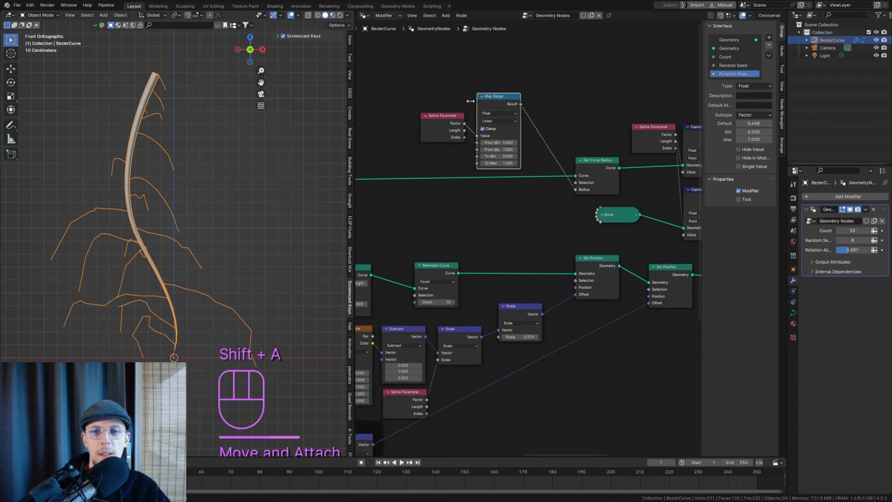
key("g")
left_click(501, 95)
Set the Map Range node's To Min to 1 and To Max to 0, and deselect the branch object
left_click(523, 150)
type("1")
key("Tab")
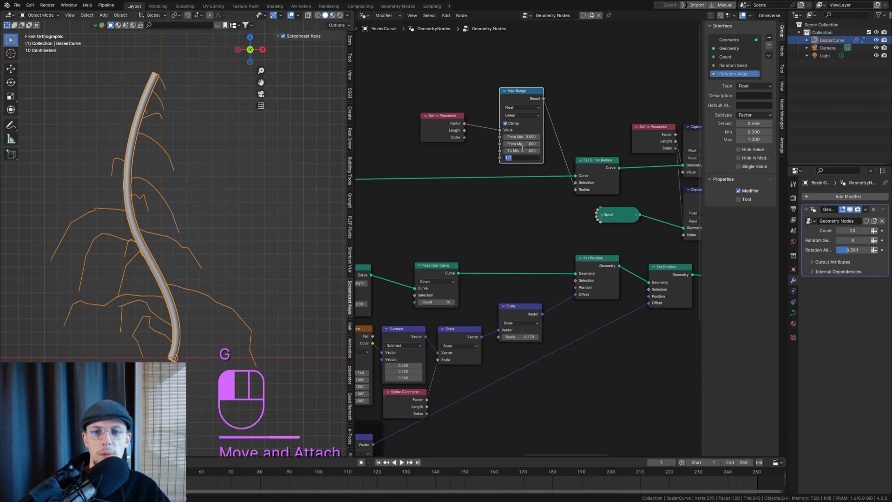
type("0")
key("Return")
left_click(183, 91)
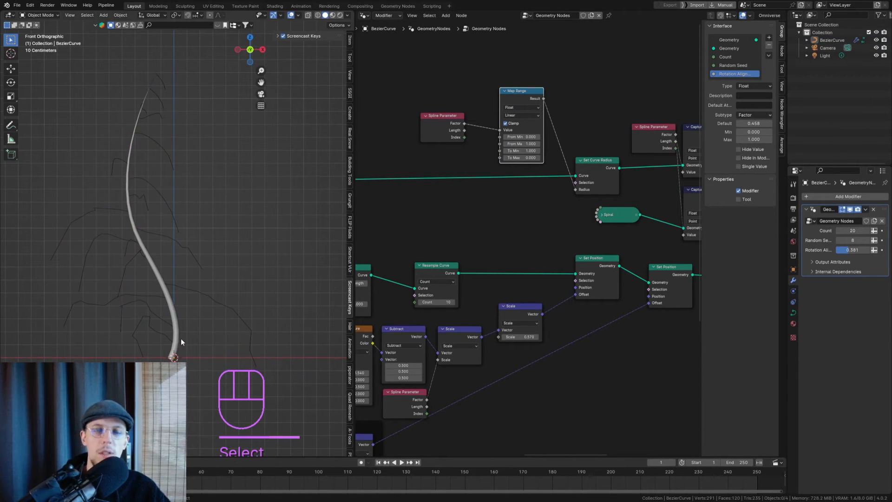
Move the Spline Parameter node that drives the curve radius closer to the Map Range node
scroll(617, 236, "down", 3)
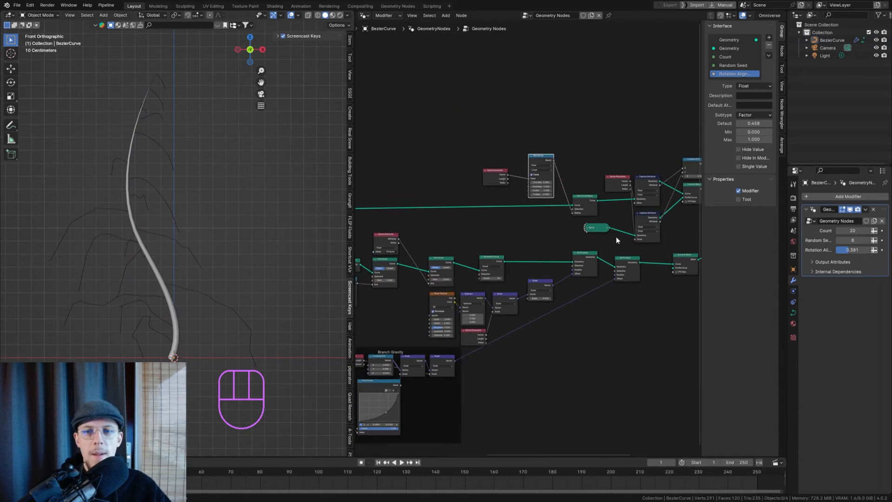
middle_click_drag(616, 236, 492, 208, "shift")
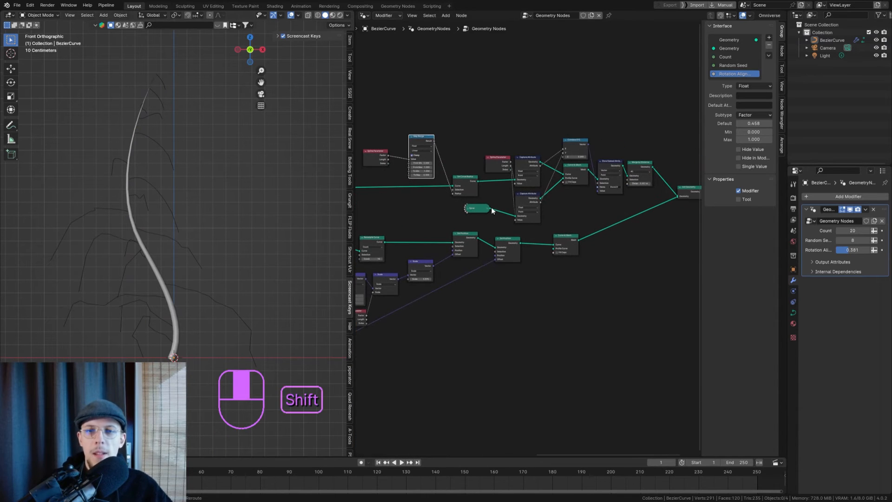
left_click(644, 163)
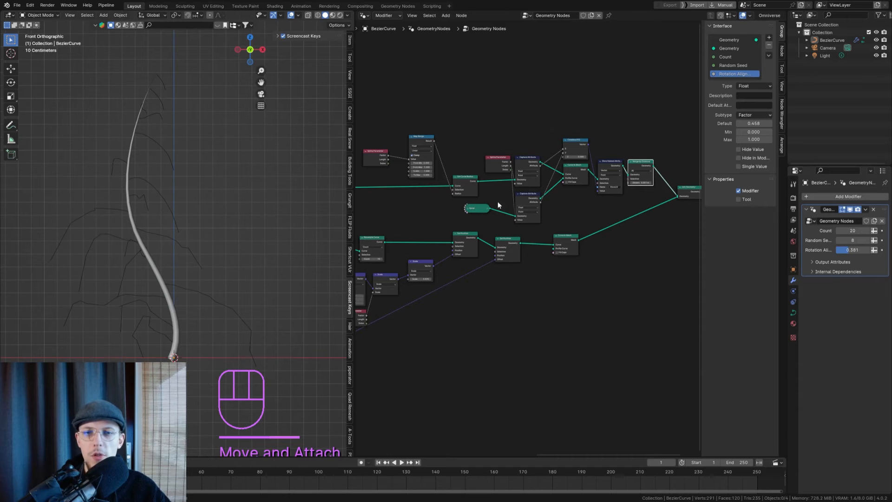
left_click_drag(381, 156, 396, 144)
scroll(626, 187, "up", 2)
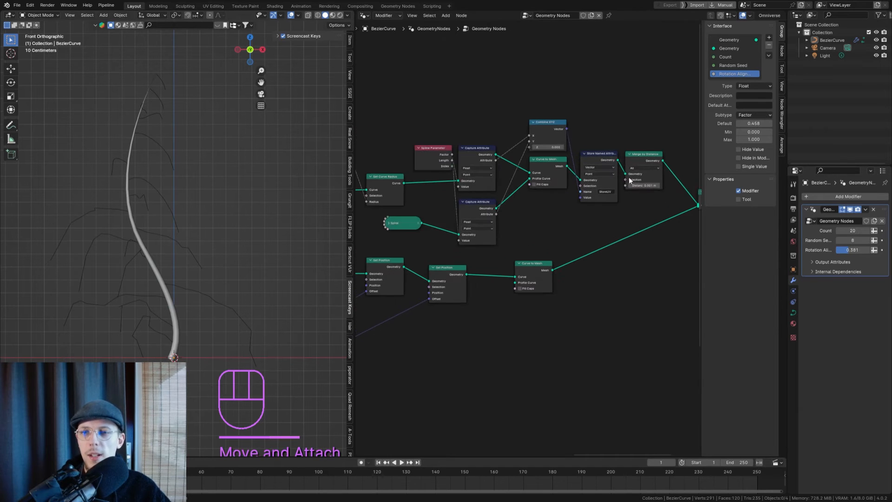
scroll(453, 204, "down", 2)
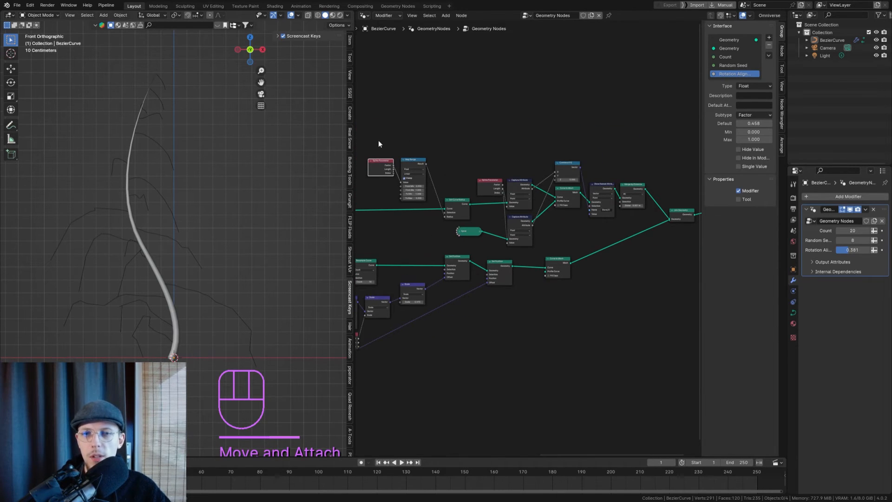
Group the main branch's radius, spiral profile, Curve to Mesh, UV storage and Merge by Distance nodes into one node group
left_click_drag(379, 140, 631, 222)
left_click(468, 231, "shift")
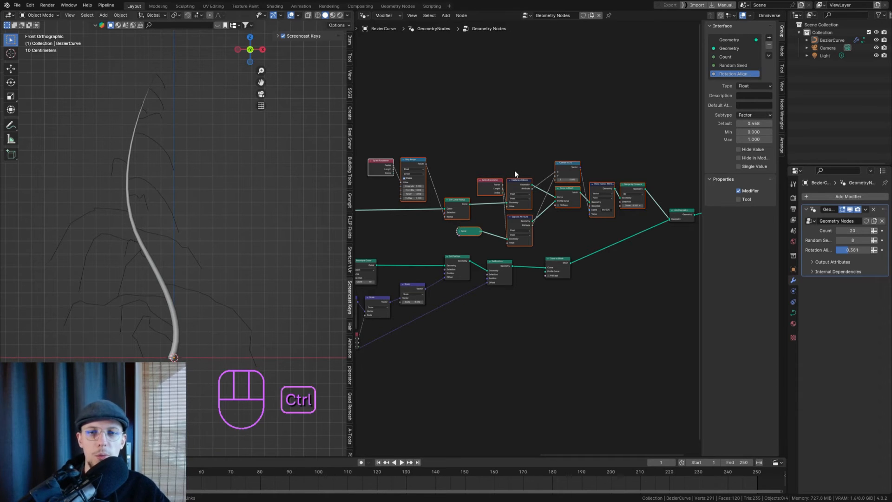
key("ctrl+g")
left_click(415, 251)
Inside the node group, insert a Math node set to Multiply between the Map Range and Set Curve Radius nodes
scroll(393, 243, "up", 3)
middle_click_drag(393, 243, 413, 249)
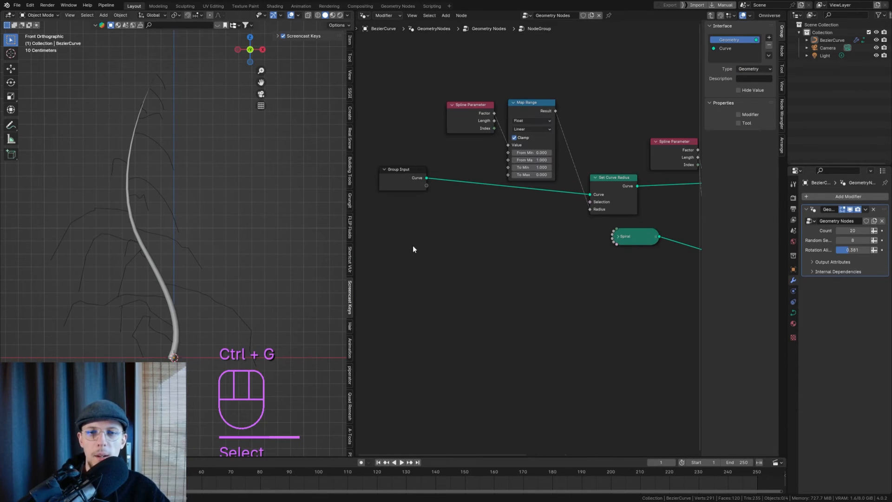
scroll(496, 225, "down", 2)
mouse_move(496, 225)
middle_mouse_down()
mouse_move(436, 228)
mouse_move(487, 228)
middle_mouse_up()
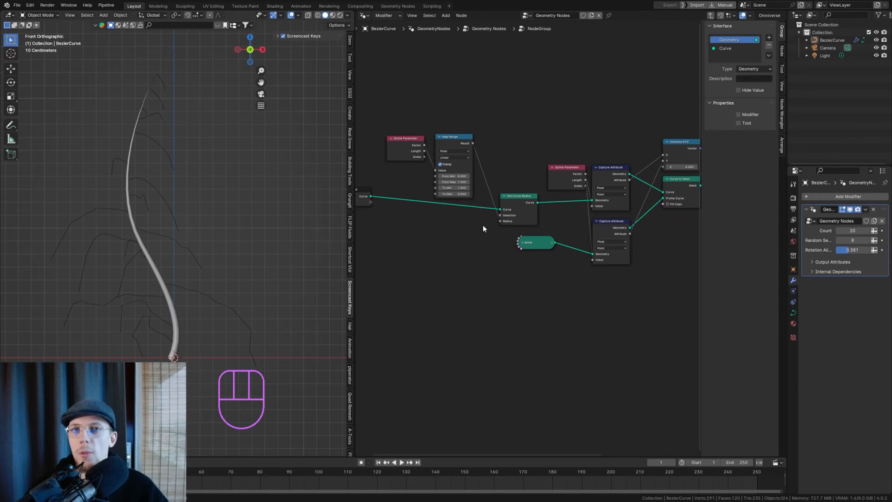
scroll(411, 144, "up", 3)
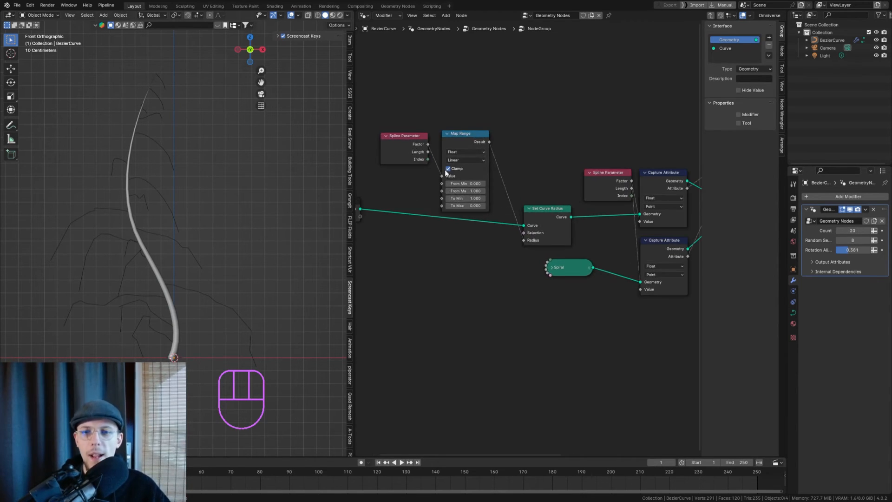
scroll(545, 158, "up", 2)
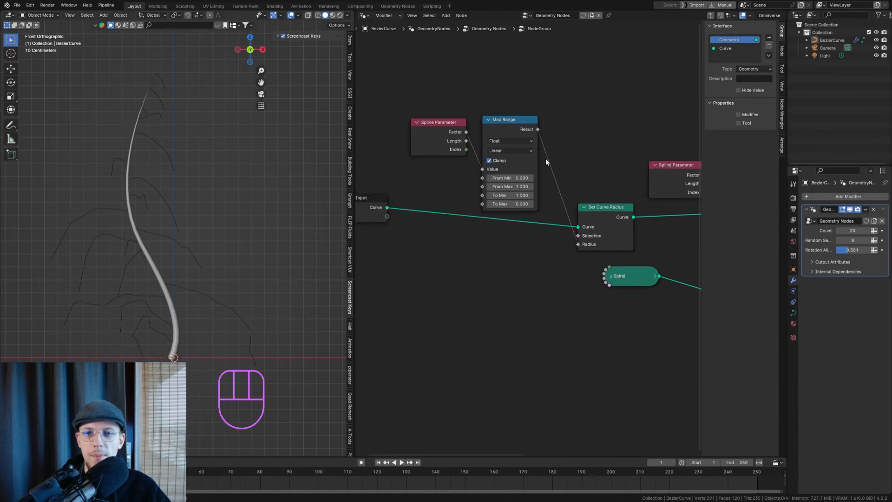
key("shift+a")
type("add")
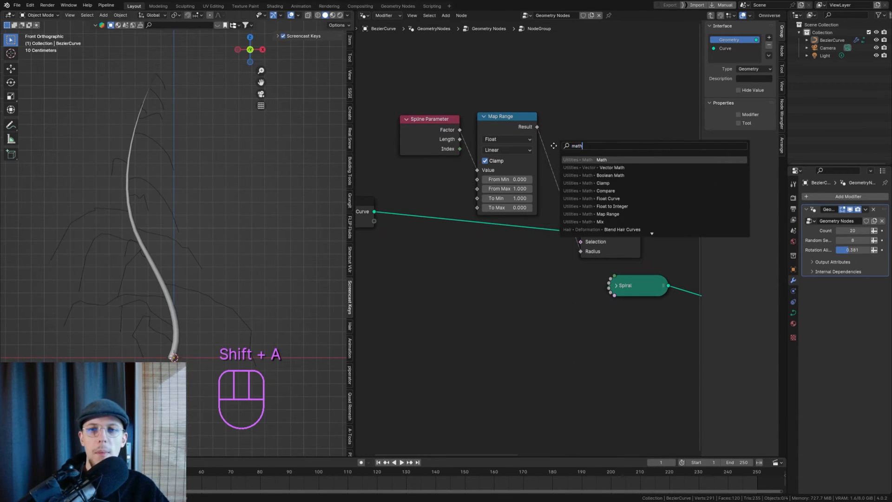
key("Return")
left_click(578, 155)
left_click(598, 169)
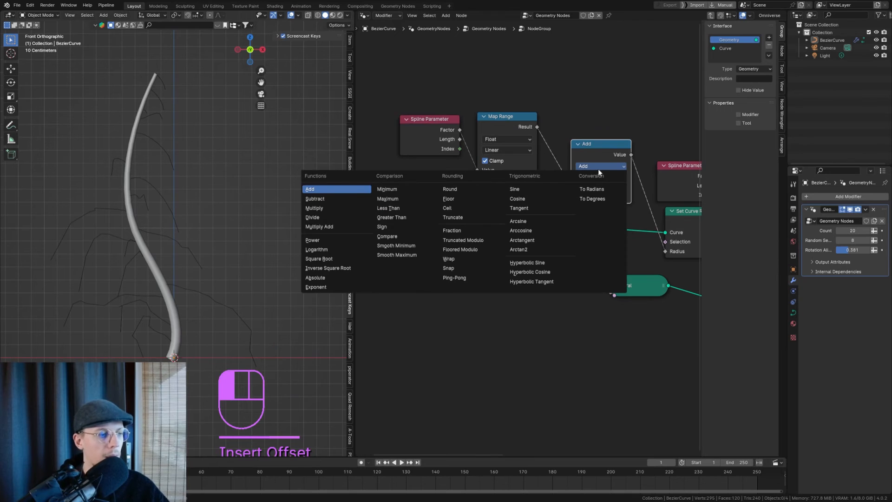
left_click(349, 205)
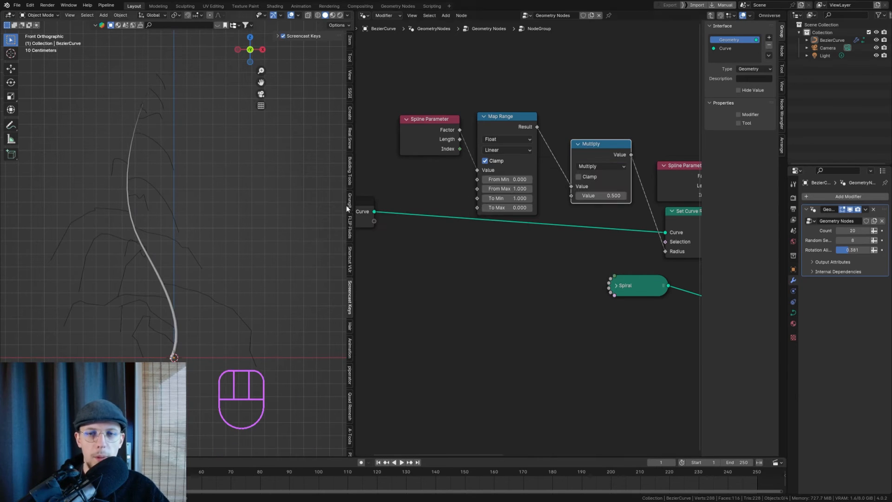
Set the Multiply node's second value to 1 and expose it as a new input on the Group Input node
left_click(603, 192)
type("1")
key("Return")
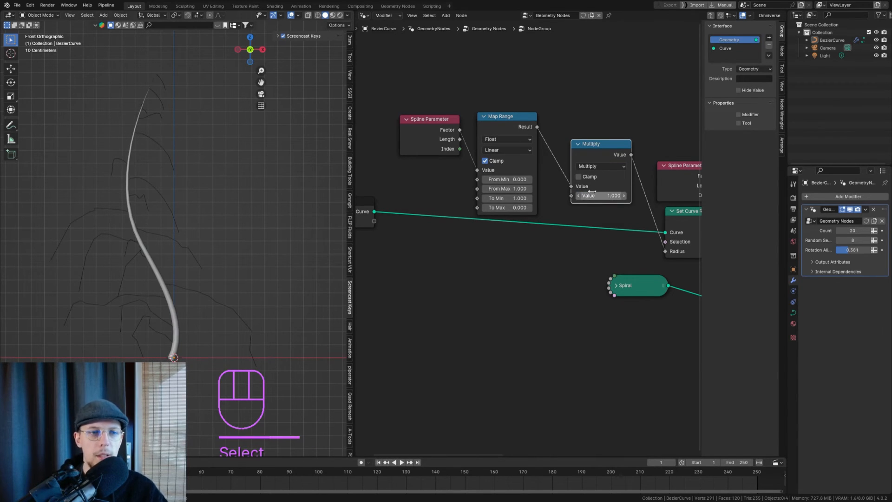
scroll(573, 192, "down", 3)
left_click(590, 168)
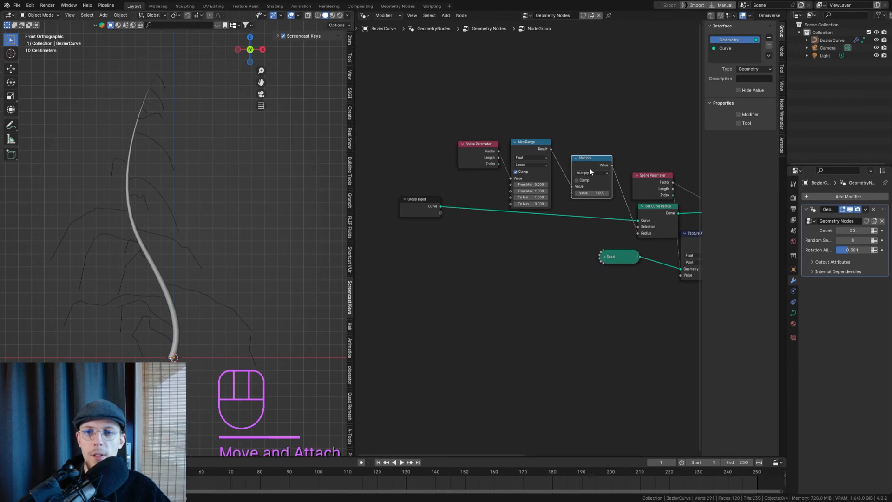
left_click_drag(572, 192, 441, 213)
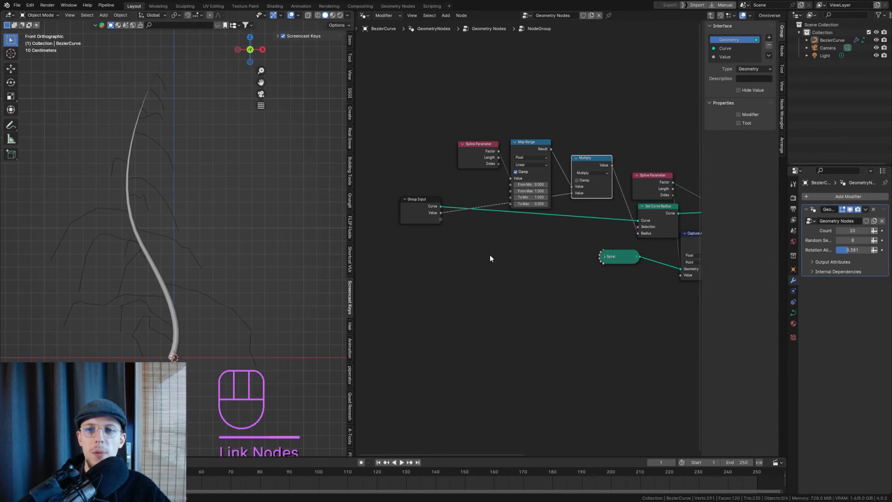
mouse_move(490, 255)
middle_mouse_down()
mouse_move(504, 225)
mouse_move(450, 233)
mouse_move(535, 261)
mouse_move(694, 249)
mouse_move(490, 251)
middle_mouse_up()
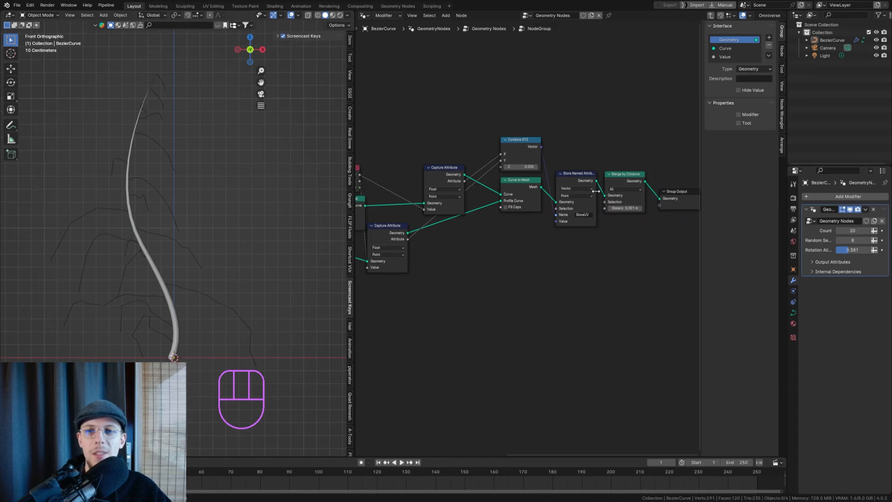
Rename the node group's new Value input to Radius
scroll(622, 198, "up", 2)
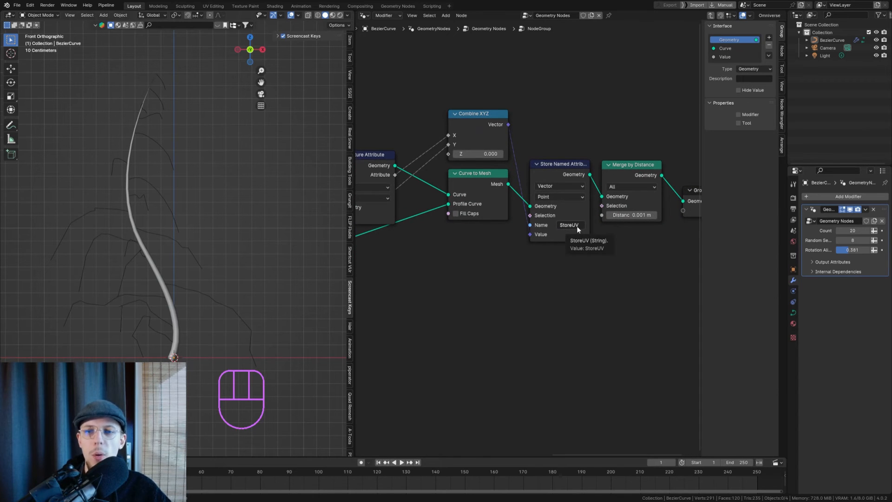
scroll(576, 226, "down", 4)
middle_click_drag(418, 219, 655, 195)
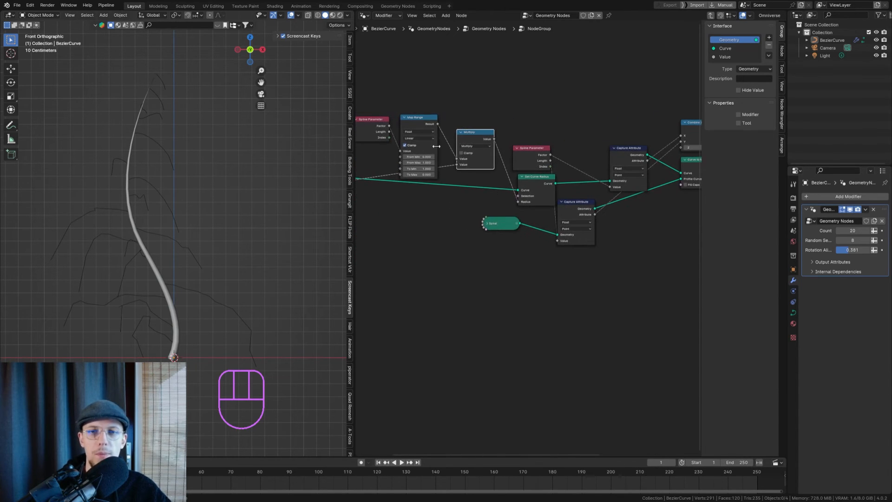
right_click(480, 103)
double_click(746, 55)
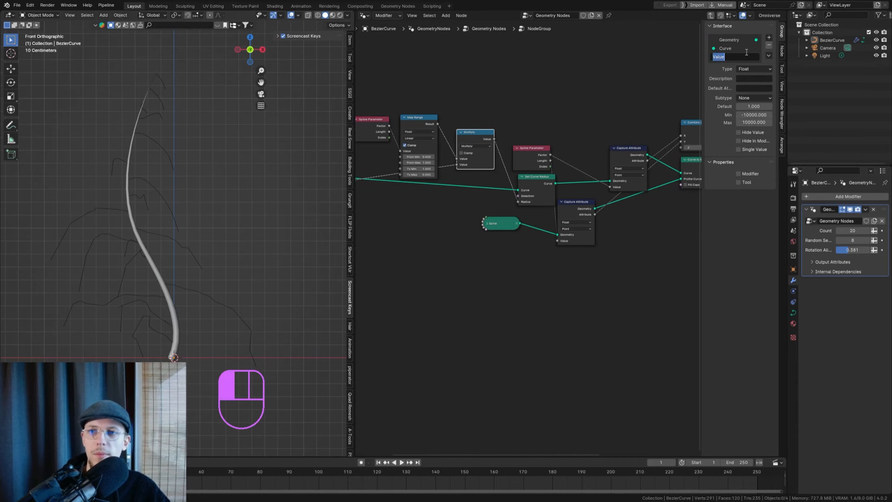
type("Radius")
key("Return")
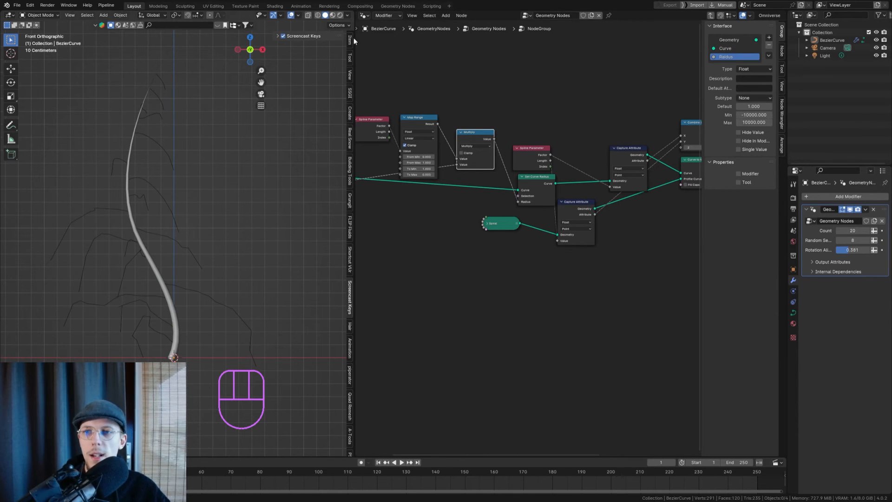
Exit the node group to the parent tree and reposition the group node on the main branch's link
middle_click_drag(409, 89, 631, 99)
scroll(570, 191, "up", 2)
right_click(520, 124)
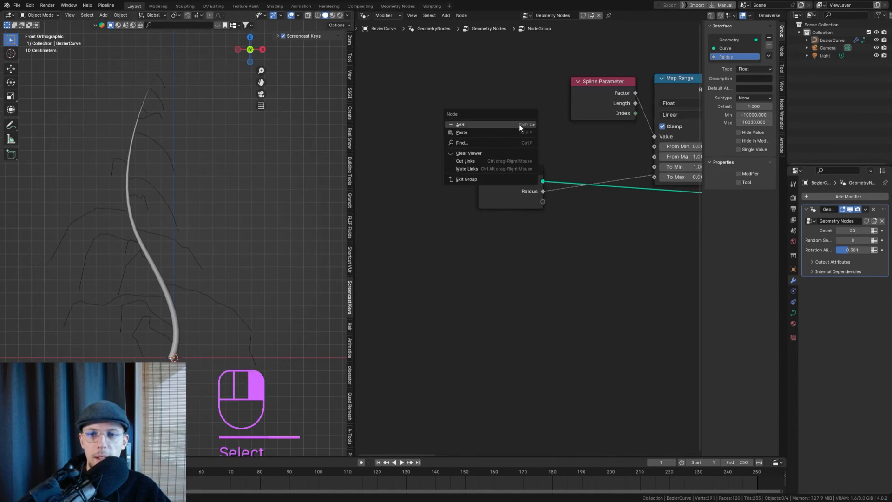
left_click(495, 179)
key("g")
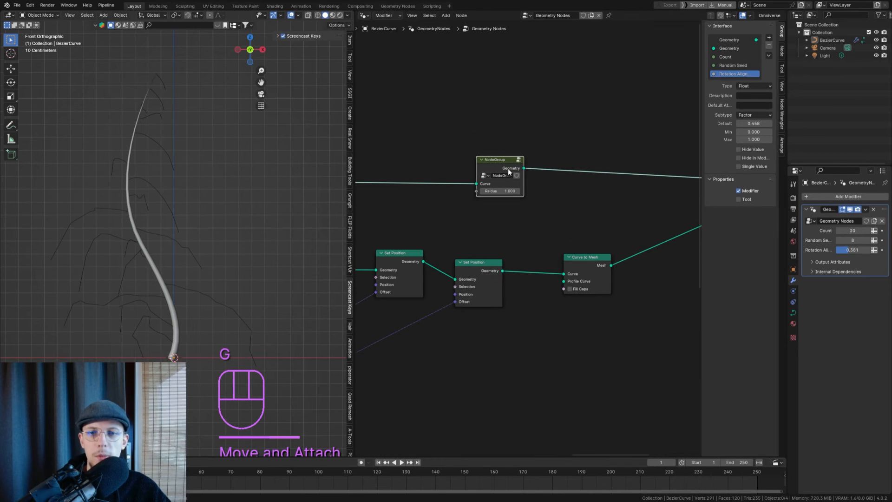
Rename the node group "Conver to Mesh & UV"
left_click(502, 176)
type("Se")
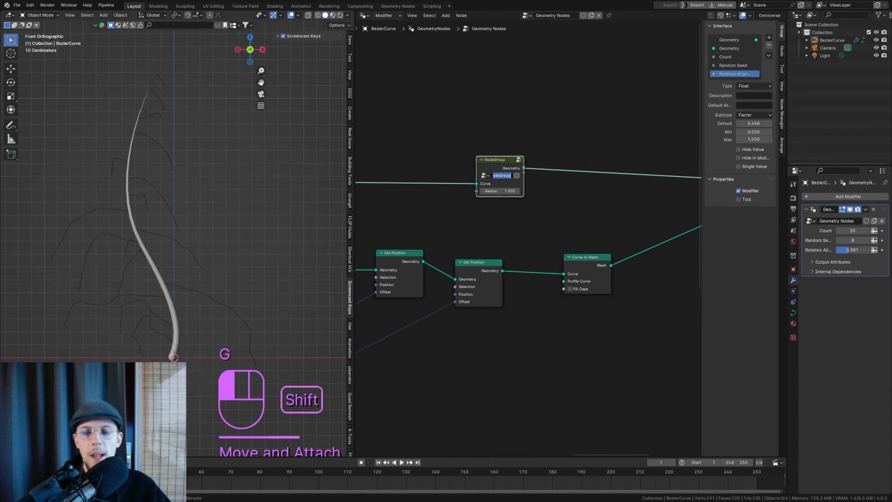
type("t Raidus")
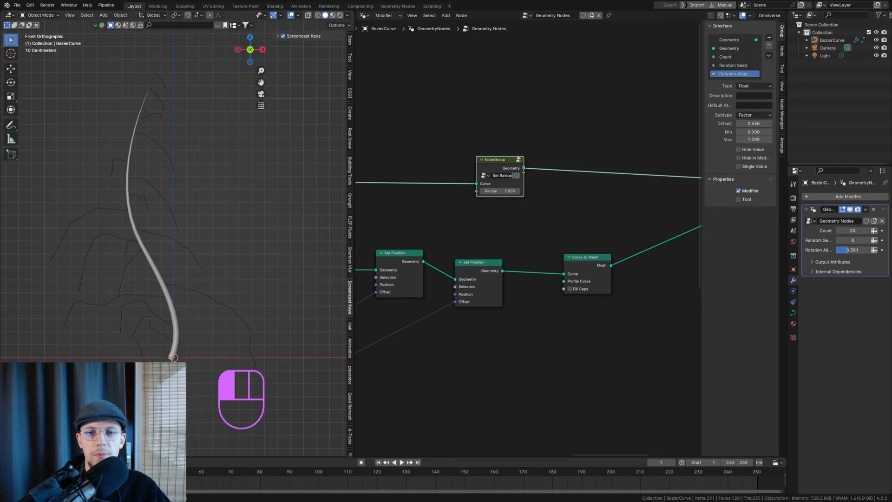
key("ctrl+a")
type("C")
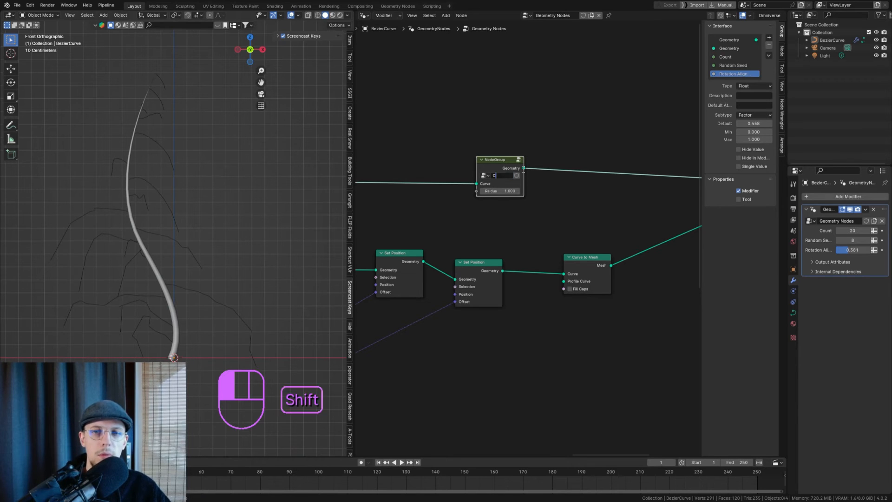
type("urver to Mesh")
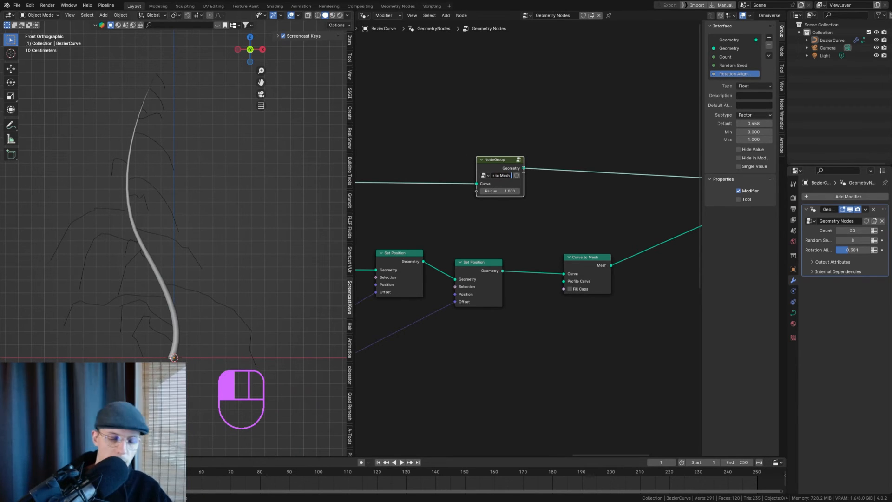
type(" & UV")
left_click(523, 169)
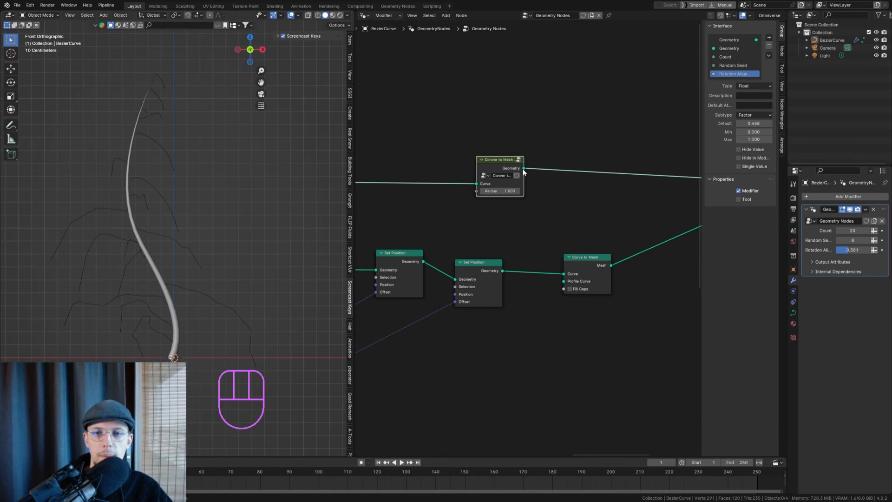
Save the project file Plant Gen.blend
mouse_move(525, 167)
left_mouse_down()
mouse_move(572, 163)
mouse_move(529, 168)
mouse_move(530, 189)
mouse_move(528, 164)
left_mouse_up()
scroll(529, 183, "down", 2)
key("ctrl+z")
key("ctrl+s")
scroll(523, 141, "down", 2)
scroll(518, 127, "up", 2)
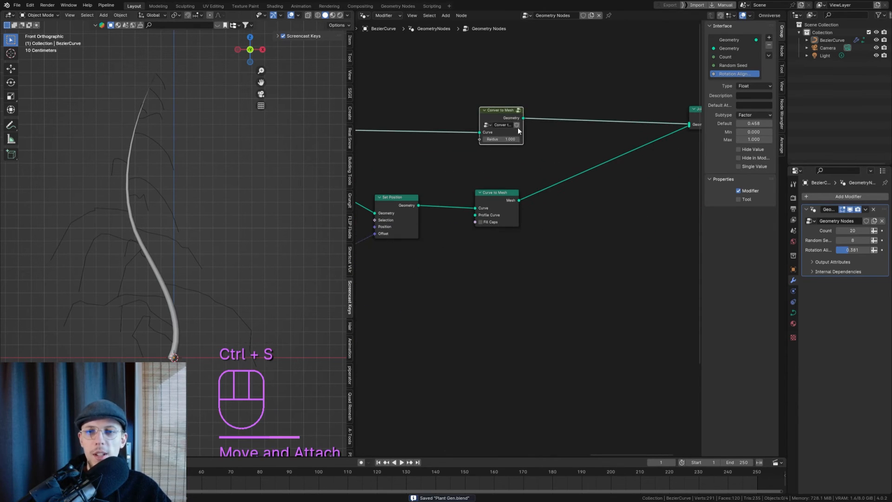
Duplicate the meshing node group into the side branches' chain after Set Position, replacing their plain Curve to Mesh node
key("shift+d")
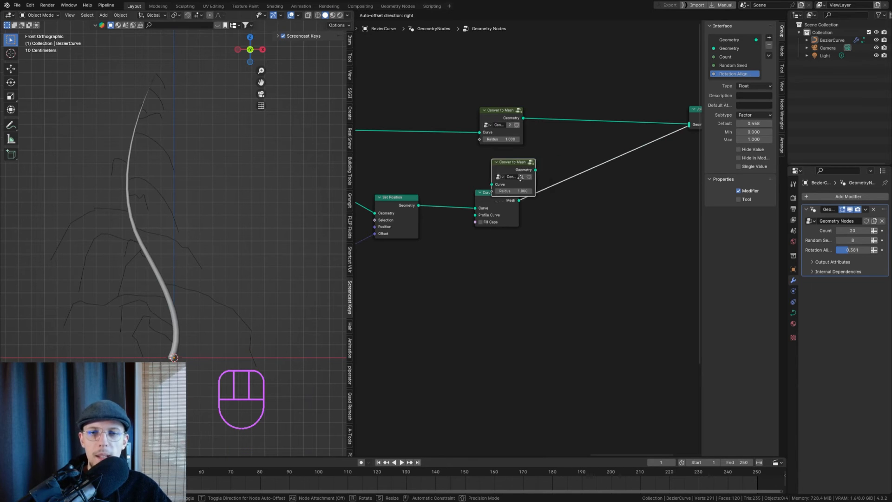
left_click(481, 205)
left_click(540, 198)
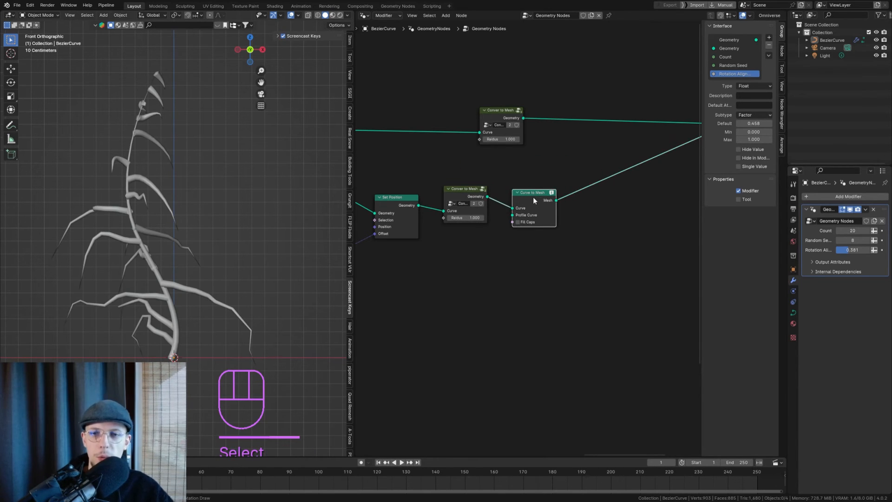
key("ctrl+x")
key("ctrl+c")
key("g")
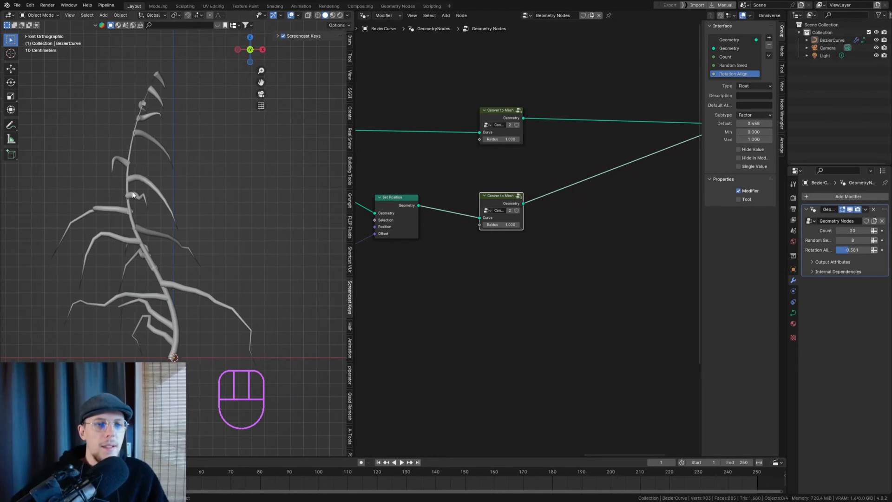
Examine the side branches' thickness against the main stem, from the tip down to the middle
scroll(157, 69, "up", 5)
scroll(146, 102, "down", 5)
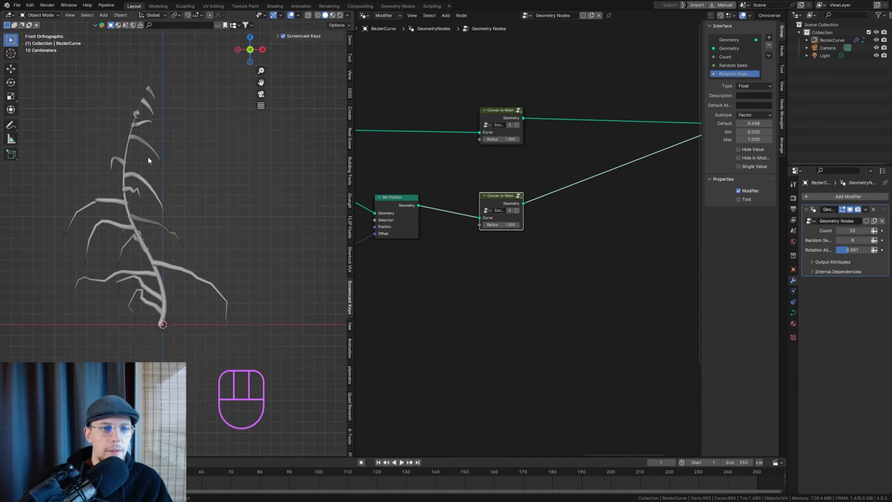
scroll(147, 157, "up", 5)
scroll(155, 104, "down", 1)
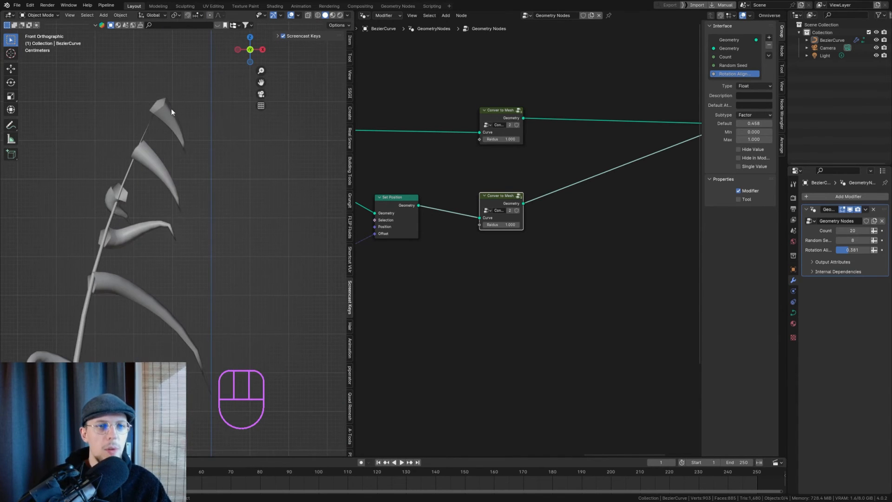
scroll(175, 107, "down", 5)
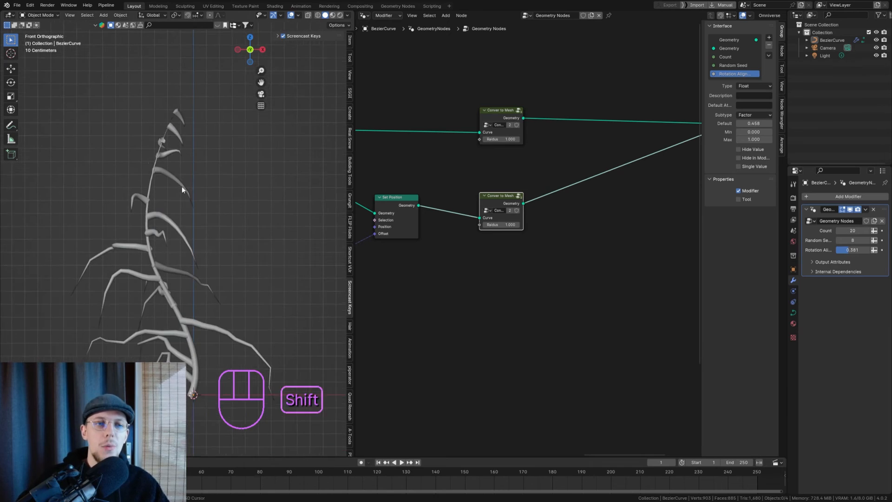
scroll(188, 155, "up", 3)
scroll(188, 155, "up", 3)
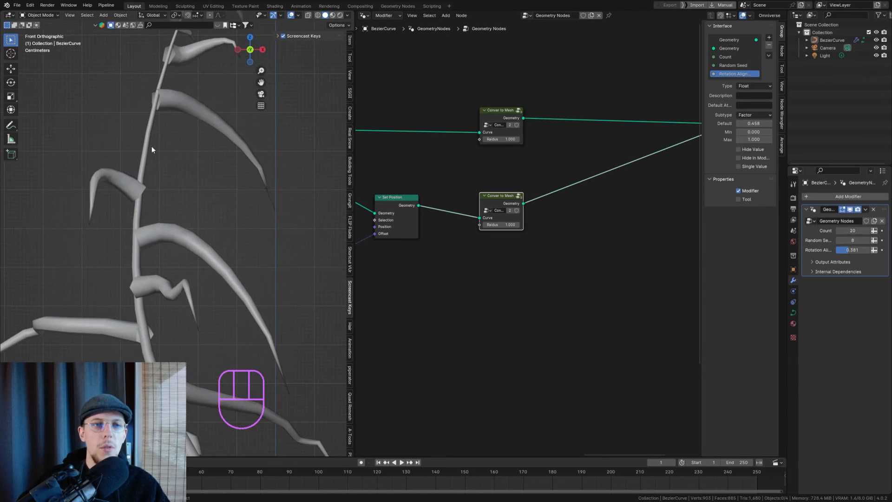
Review the Spline Parameter, Map Range and Float Curve nodes that feed the stored OGSpline attribute
scroll(459, 156, "down", 4)
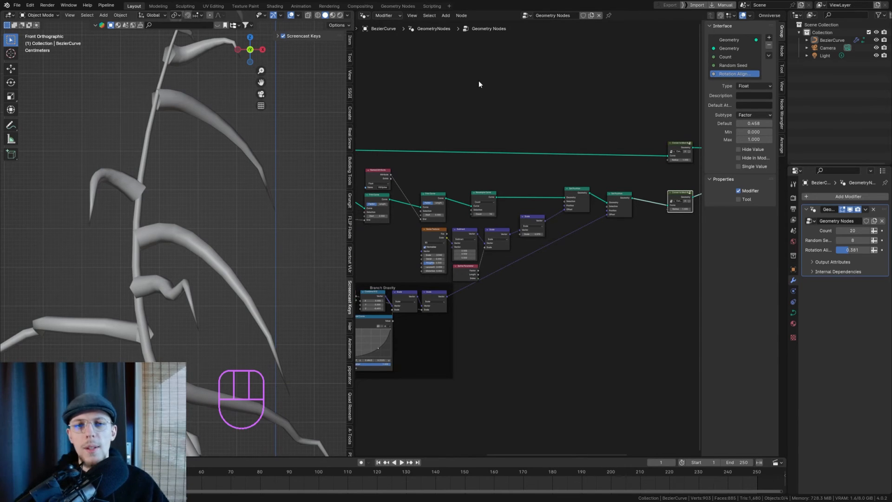
middle_click_drag(509, 132, 489, 108)
scroll(420, 179, "up", 5)
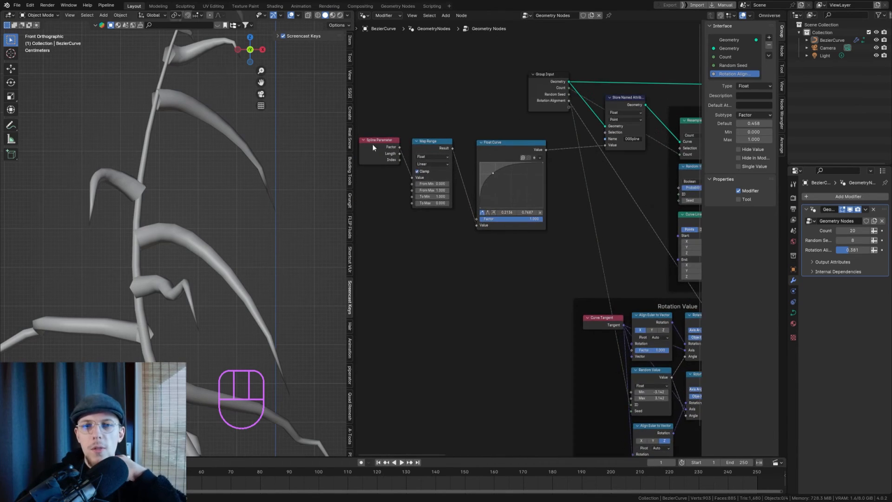
scroll(233, 279, "down", 8)
middle_click_drag(191, 314, 150, 344, "shift")
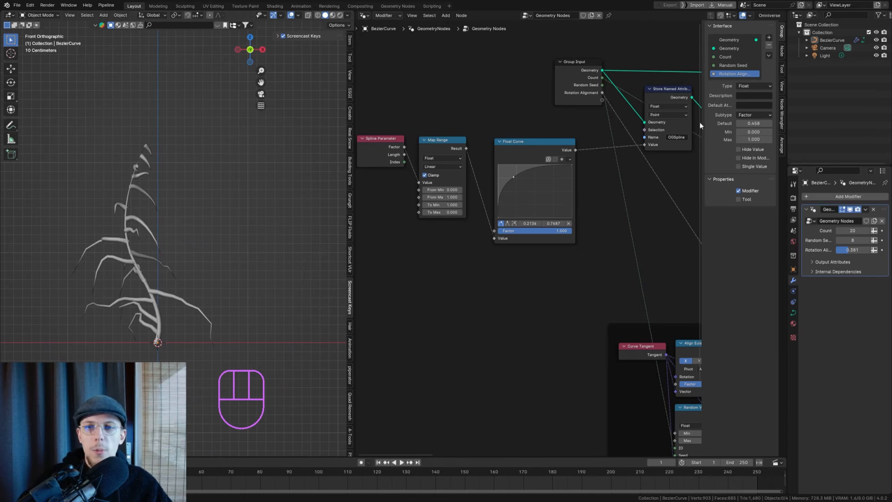
middle_click_drag(601, 137, 600, 137)
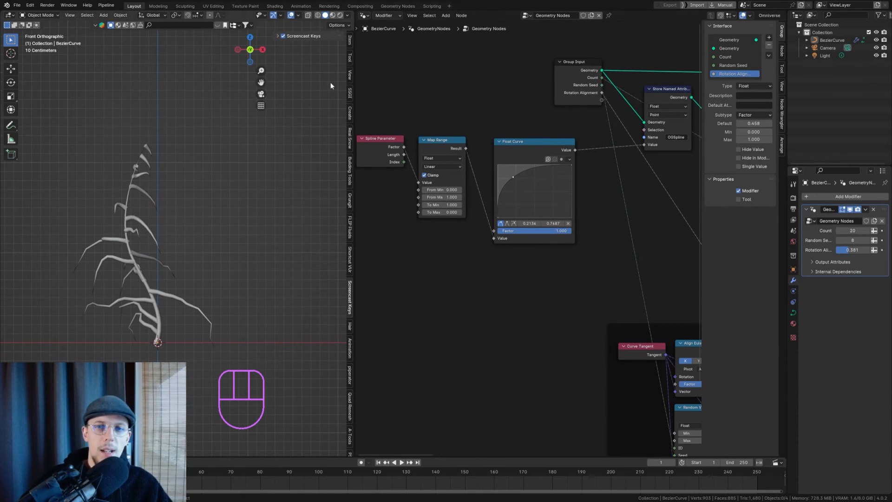
scroll(399, 140, "up", 2)
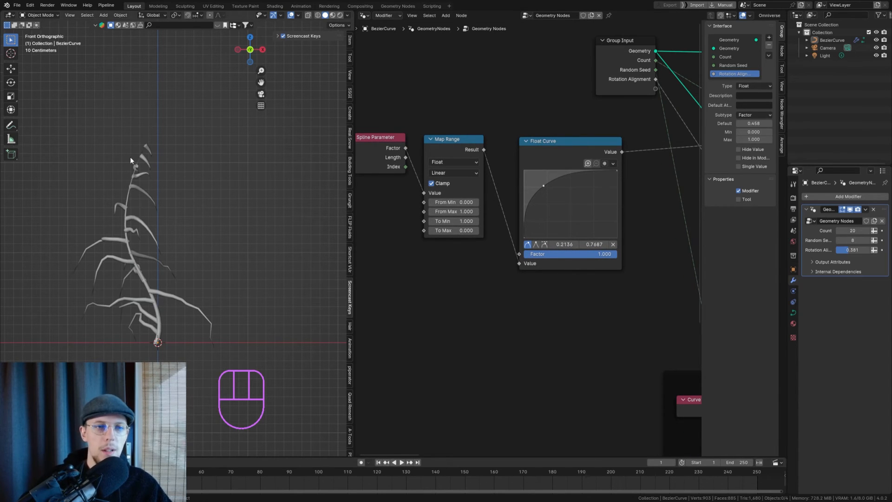
Open the side branches' Conver to Mesh & UV Unwrap node group for editing
middle_click_drag(546, 181, 503, 177)
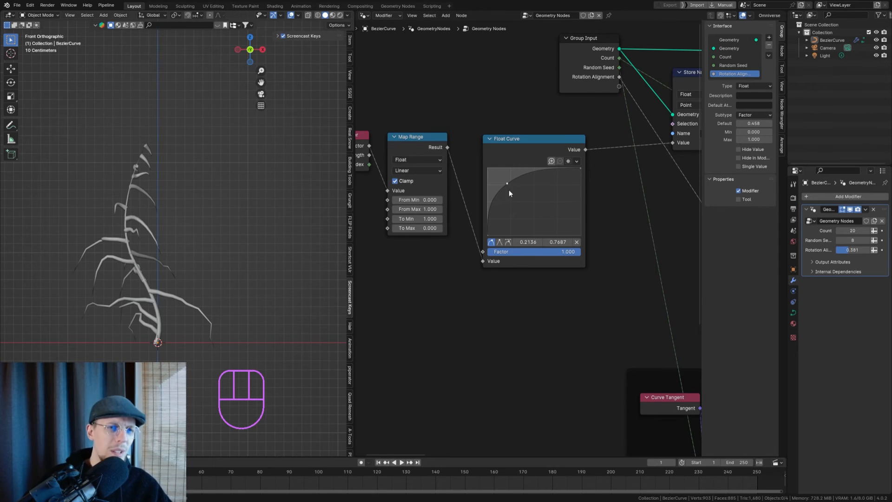
scroll(532, 174, "down", 3)
middle_click_drag(531, 174, 543, 151)
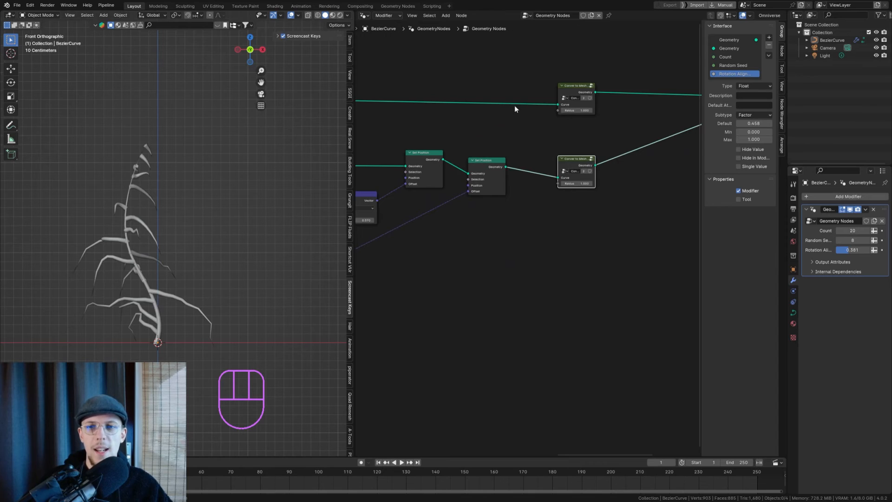
scroll(567, 69, "up", 3)
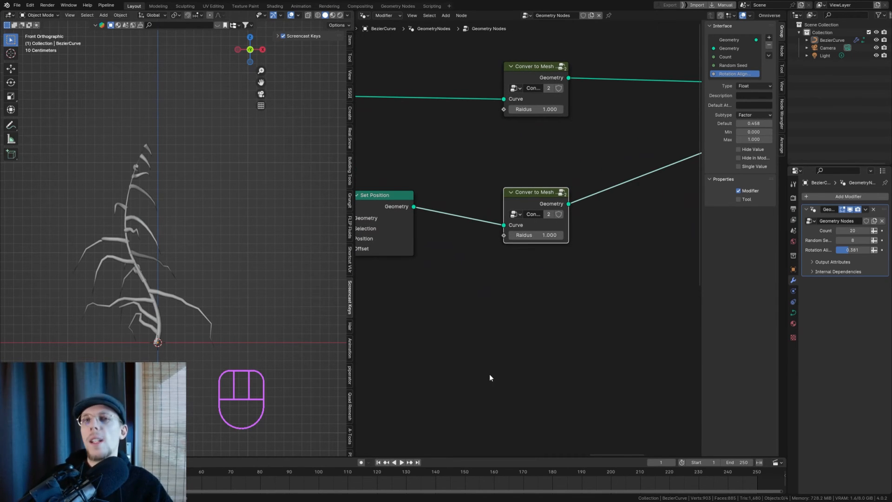
middle_click_drag(495, 370, 544, 358)
key("Tab")
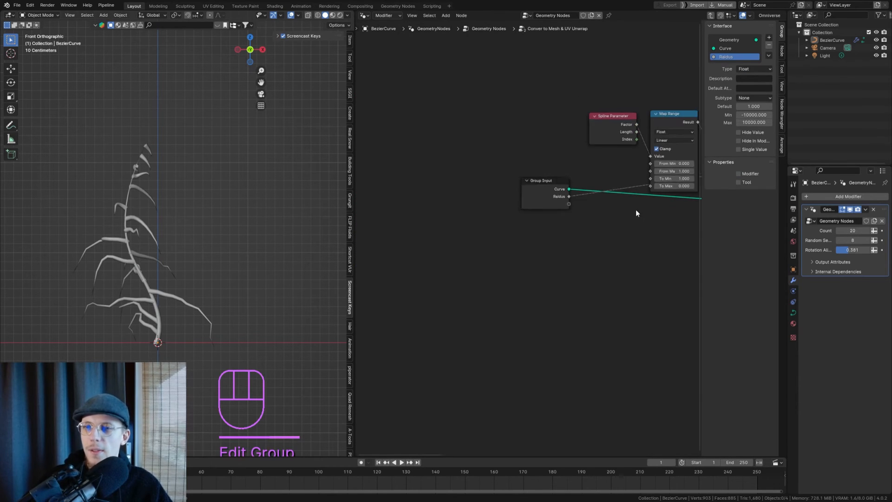
right_click(533, 217)
left_click(528, 254)
left_click(566, 220)
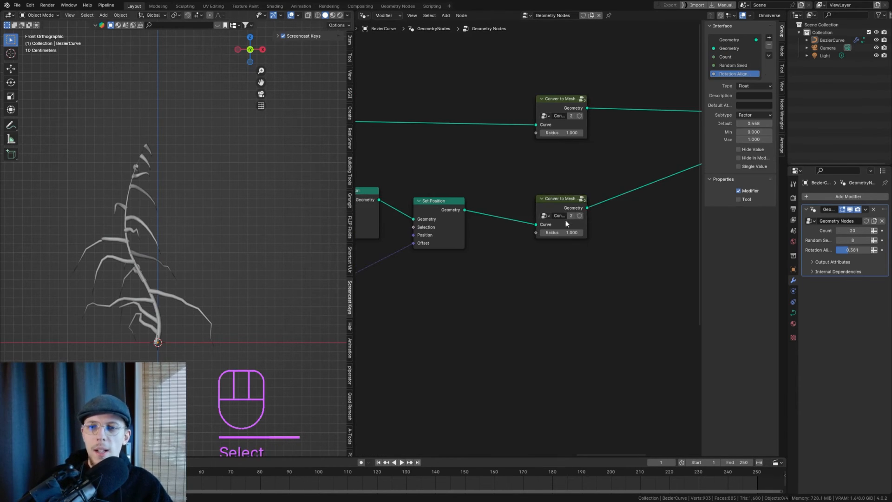
right_click(556, 200)
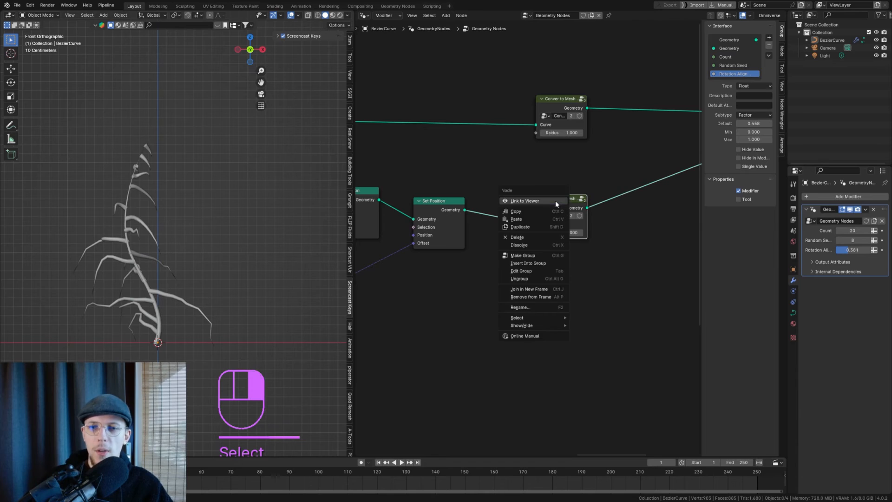
left_click(521, 271)
Duplicate the Multiply node and insert the copy between the original Multiply and Set Curve Radius, making room around it
scroll(562, 195, "down", 3)
left_click(553, 158)
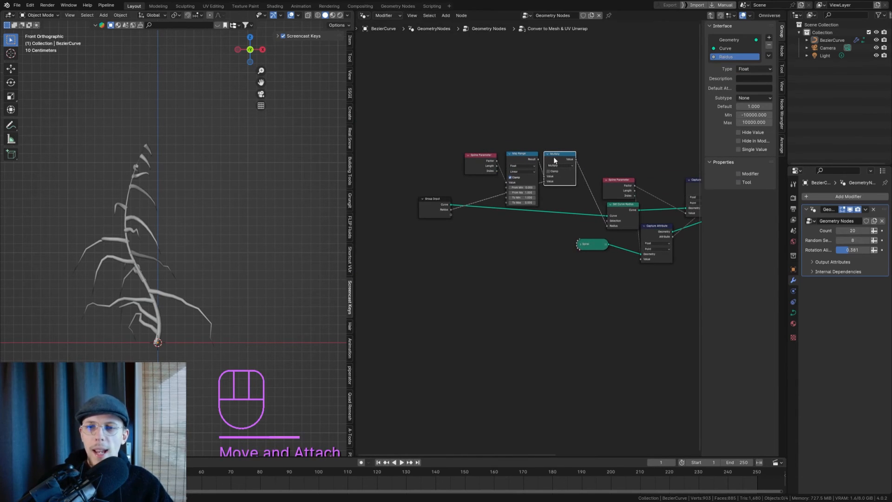
scroll(551, 158, "up", 2)
key("shift+d")
left_click(591, 180)
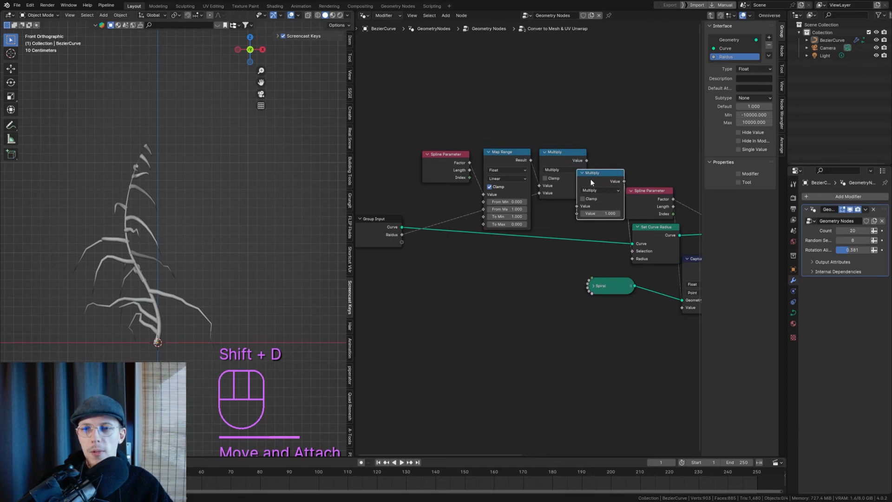
left_click_drag(604, 180, 665, 176)
key("g")
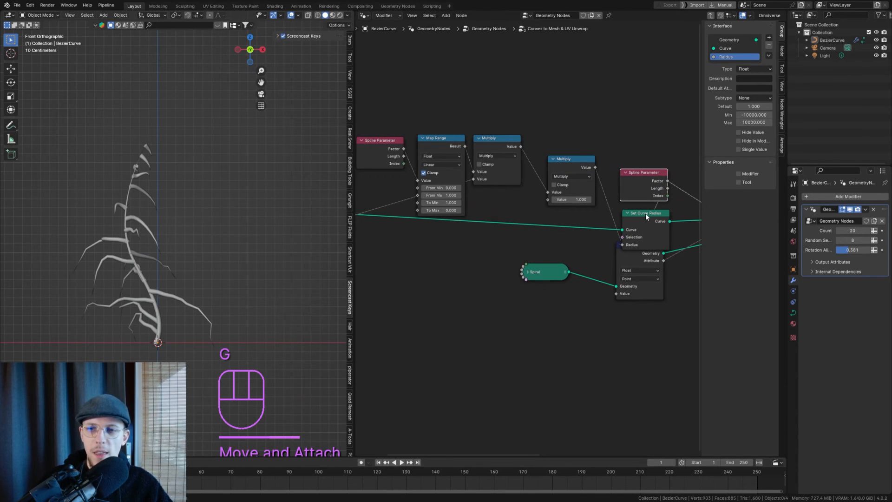
Expose the second Multiply's lower value as a new group input named Spline Dependent Radius
middle_click_drag(550, 198, 621, 173, "shift")
left_click_drag(620, 174, 549, 182)
left_click_drag(419, 204, 408, 202)
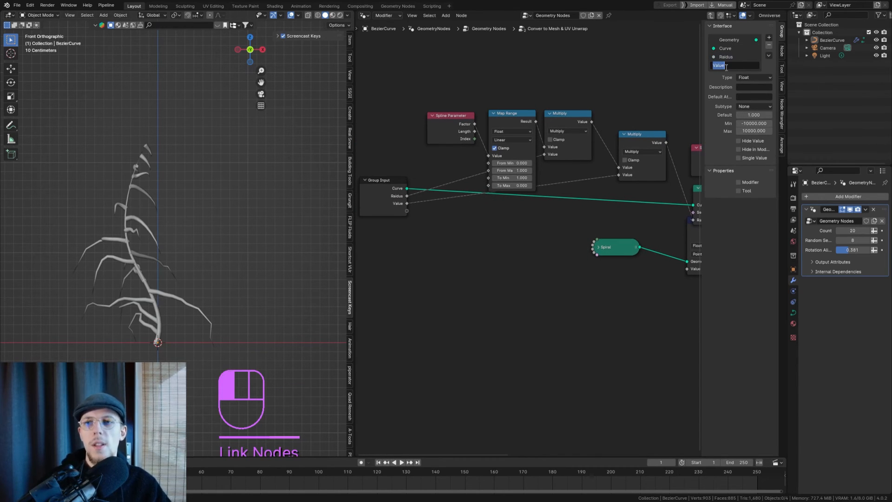
type("line De")
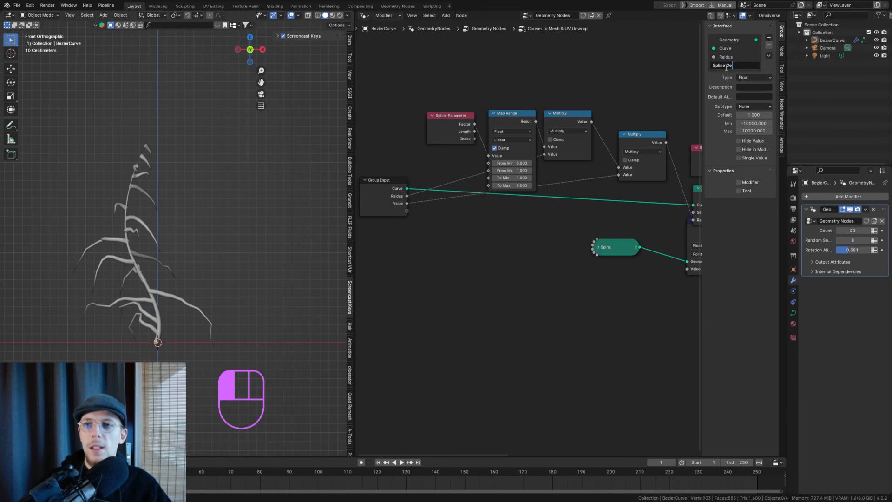
type("pendent Radius")
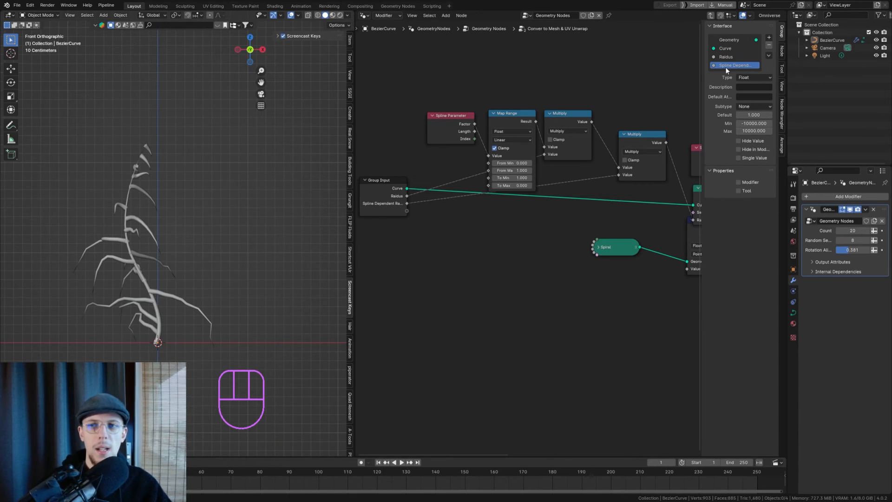
Return to the parent node tree and widen both Conver to Mesh & UV Unwrap nodes so their labels are readable
left_click(454, 65)
right_click(453, 64)
left_click(420, 120)
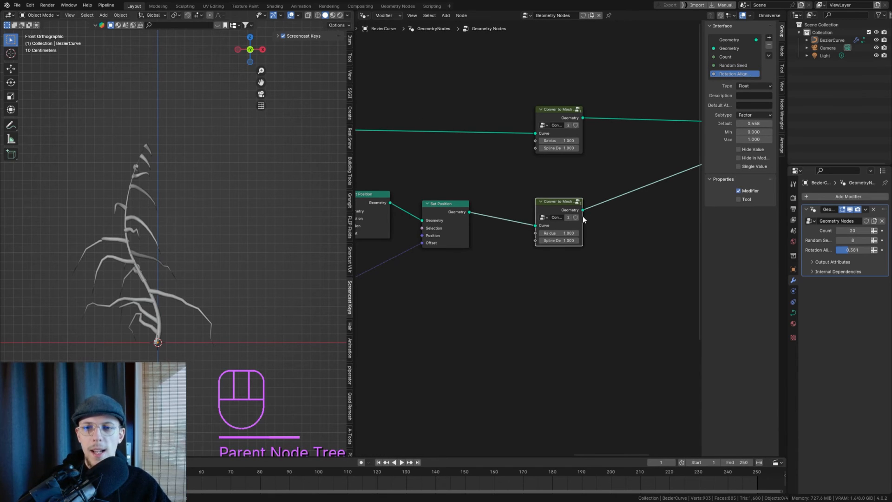
left_click_drag(583, 216, 613, 215)
left_click_drag(584, 127, 614, 129)
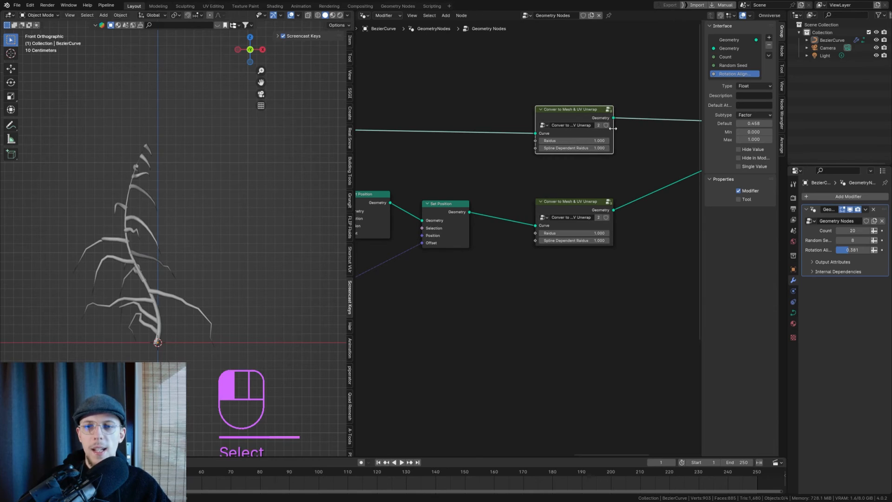
Drive the side branches' Spline Dependent Radius with a new Float Named Attribute node reading OGSpline
middle_click_drag(510, 251, 534, 220, "shift")
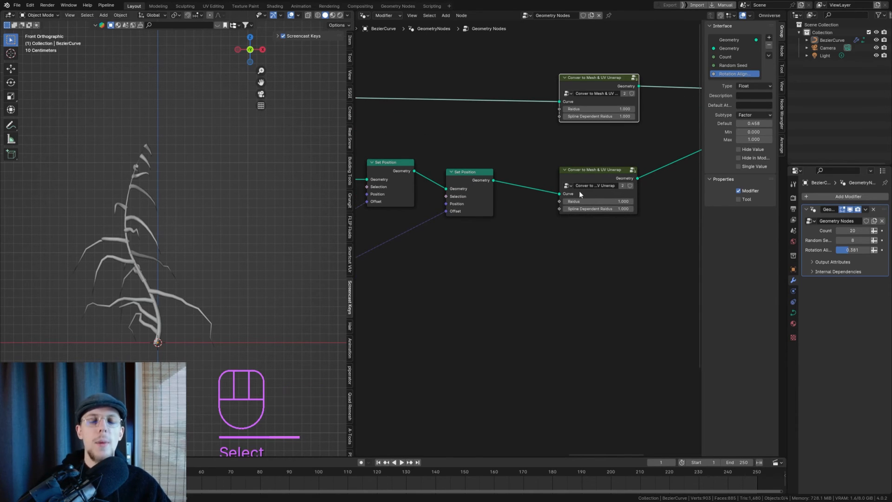
mouse_move(579, 191)
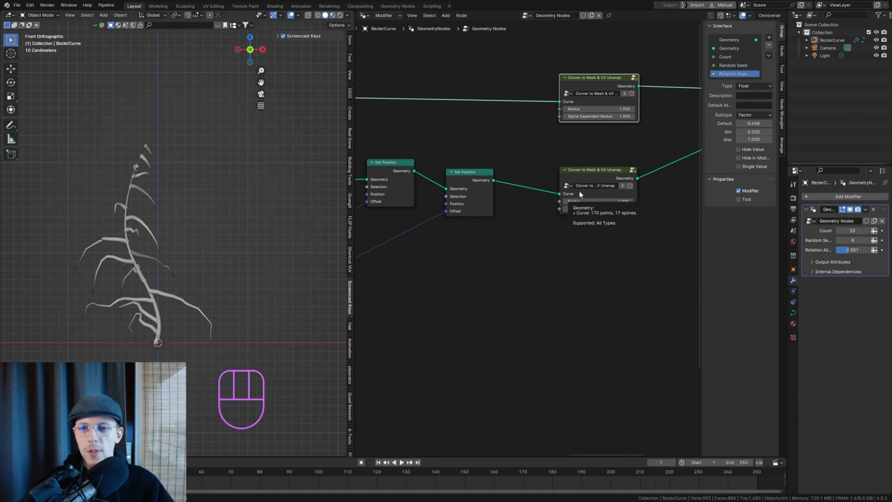
scroll(534, 233, "up", 1)
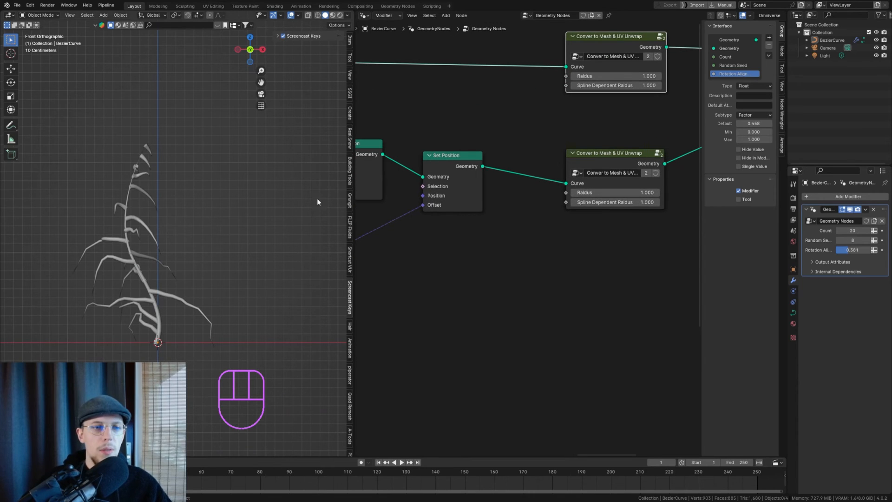
scroll(172, 320, "up", 1)
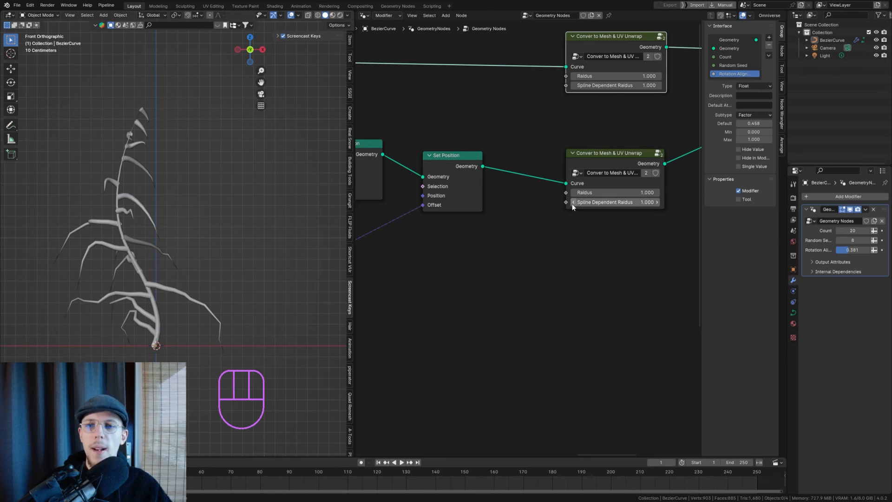
left_click_drag(566, 201, 503, 287)
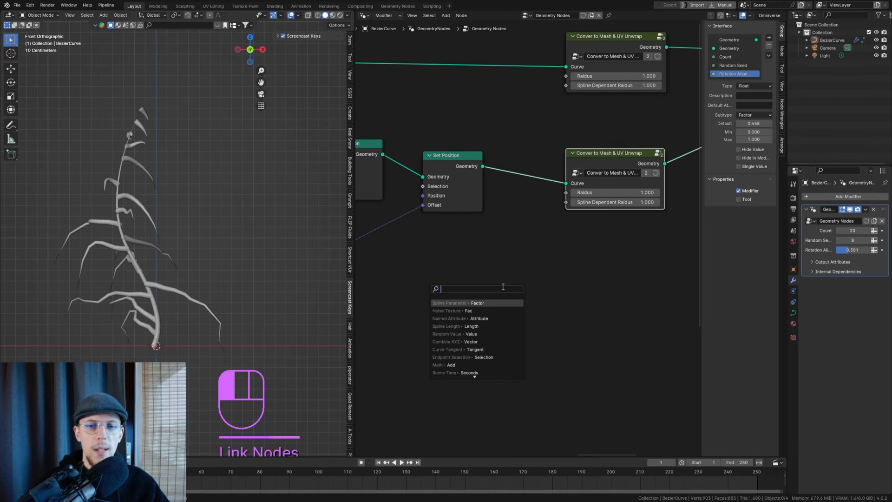
type("name")
key("Return")
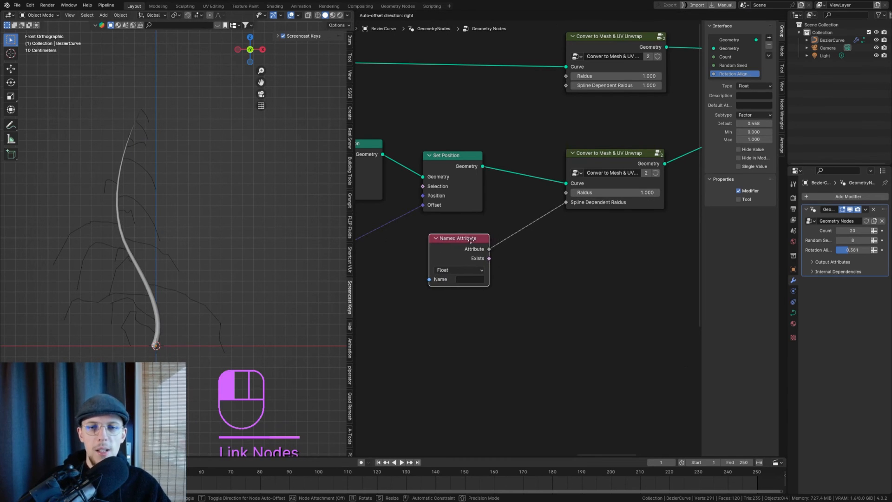
left_click(473, 237)
left_click(462, 279)
left_click(472, 300)
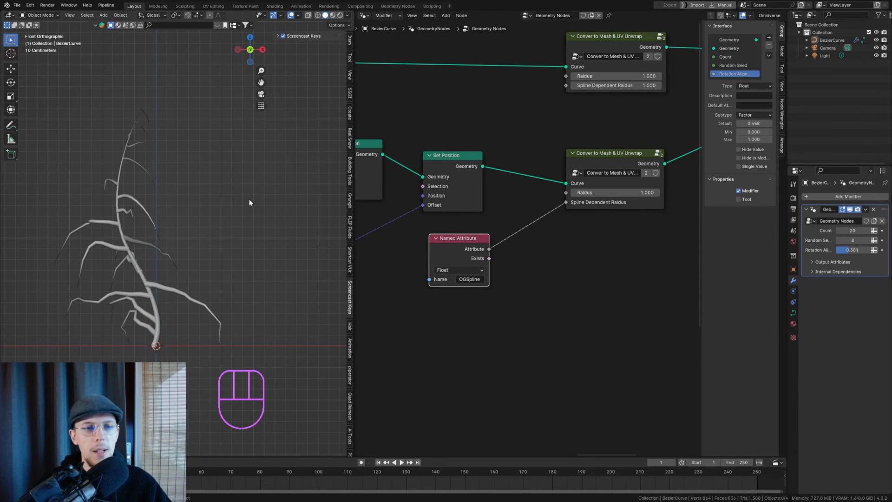
Set the Radius of the side branches' meshing node to 0.790 and save the project file
scroll(138, 134, "up", 4)
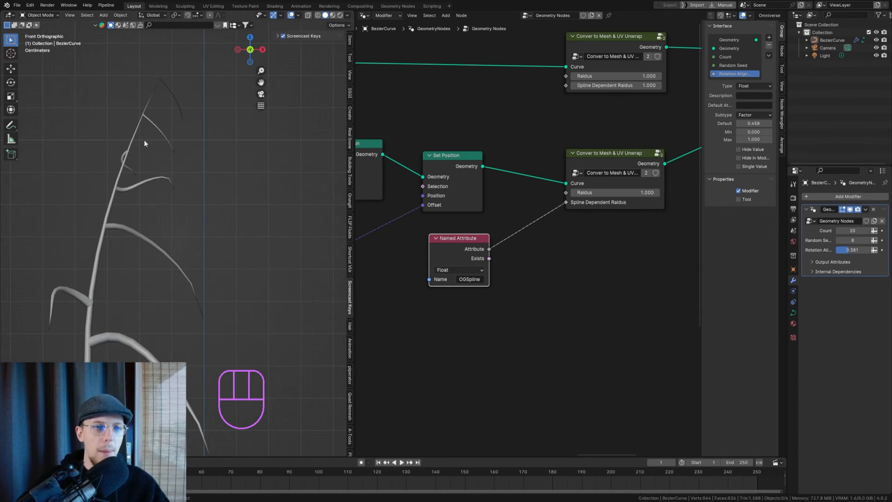
scroll(151, 100, "up", 3)
scroll(164, 138, "down", 4)
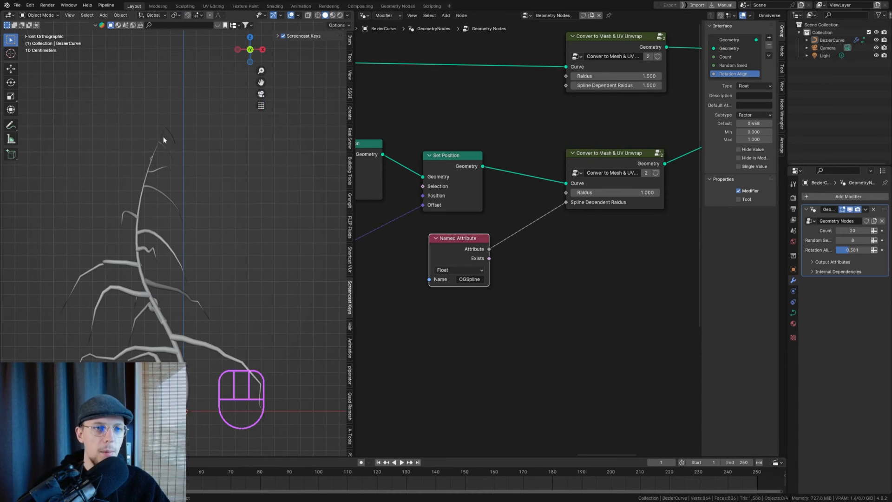
scroll(191, 421, "up", 4)
scroll(192, 421, "down", 4)
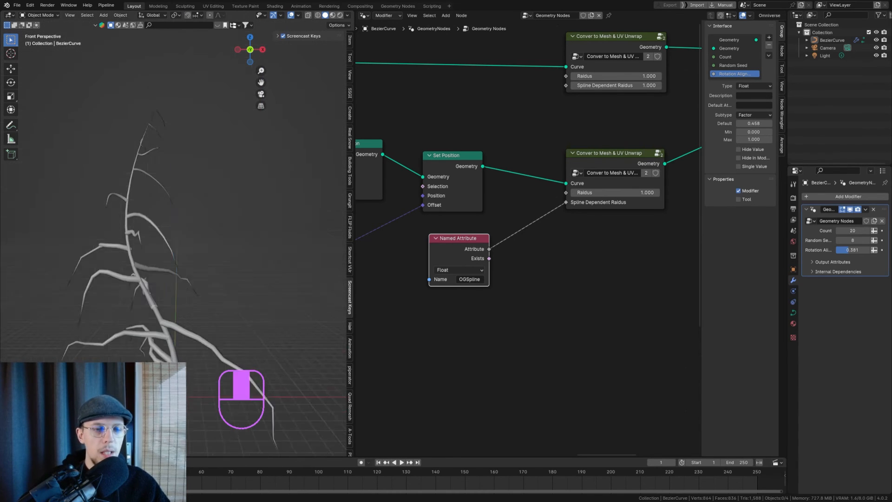
middle_click_drag(191, 421, 246, 384)
middle_click_drag(449, 285, 379, 304)
scroll(478, 209, "up", 2)
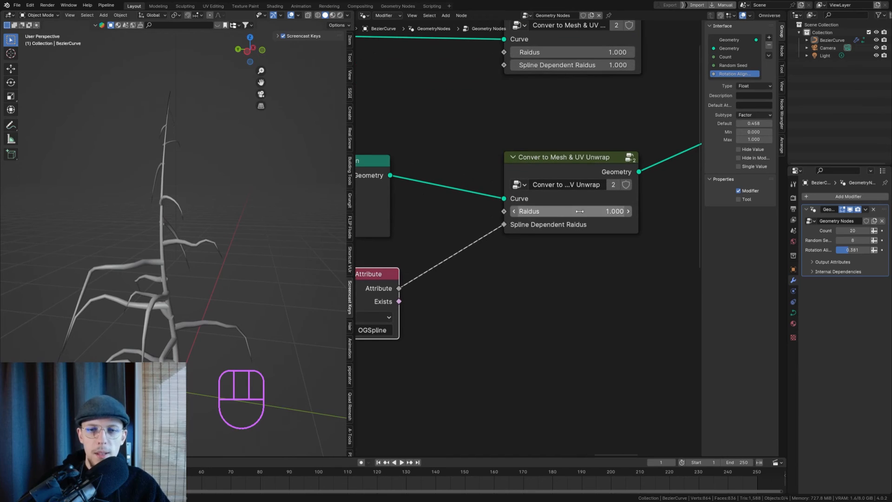
left_click(530, 211, "shift")
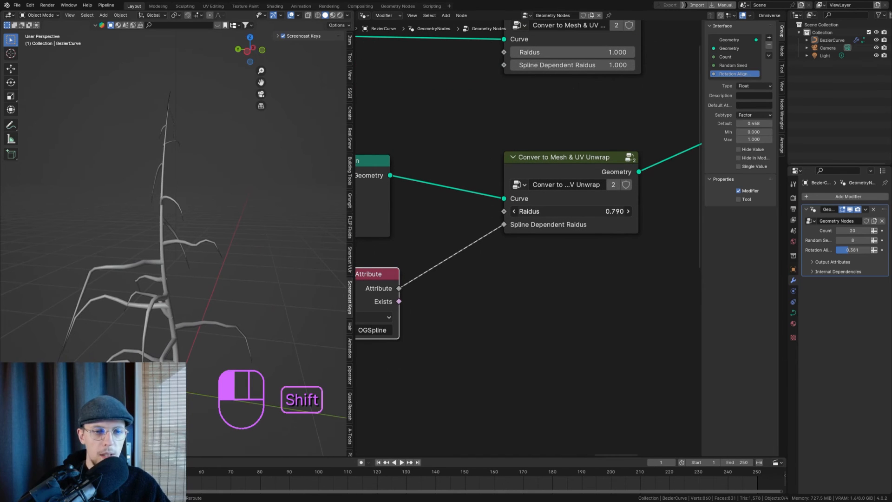
key("KP_1")
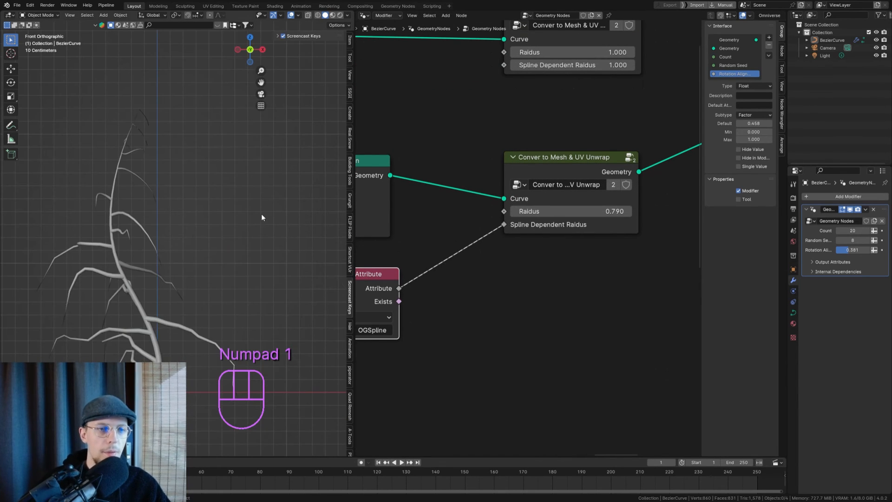
key("ctrl+s")
Examine the side branches' thickness along the main stem from an angle and from the front
scroll(197, 223, "down", 3)
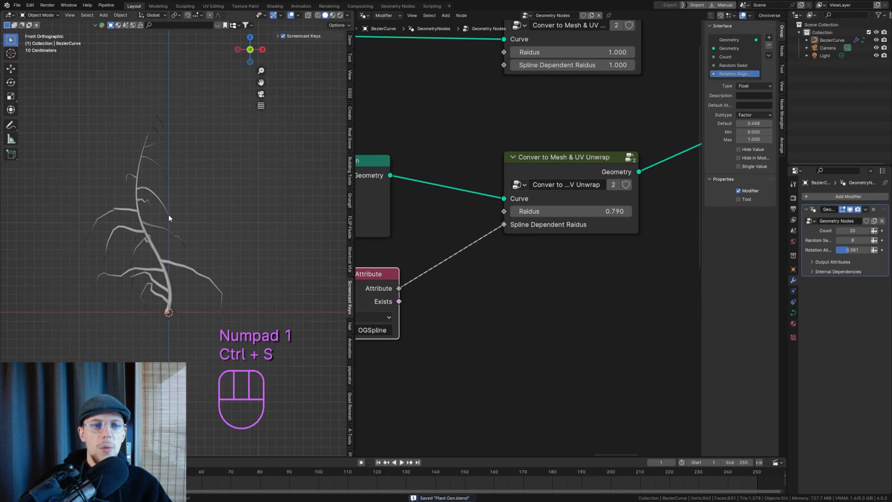
scroll(570, 166, "down", 3)
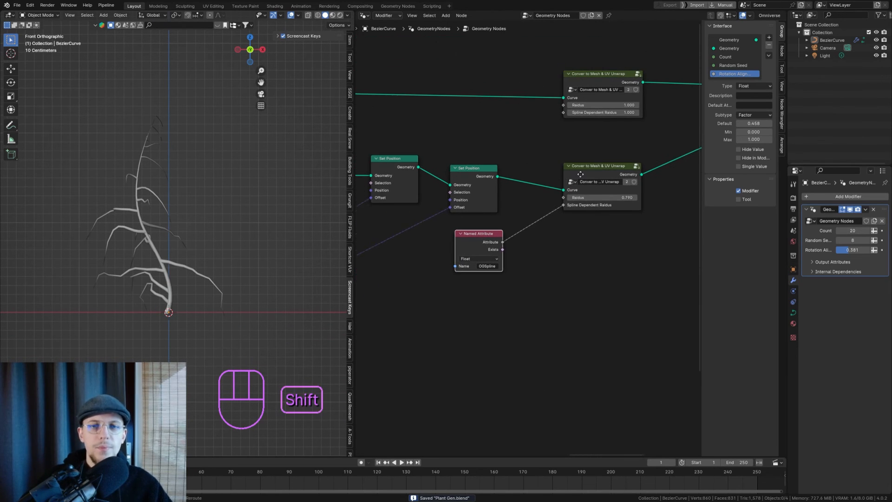
middle_click_drag(581, 174, 588, 174)
scroll(160, 253, "up", 2)
middle_click_drag(159, 253, 235, 228)
key("KP_1")
scroll(266, 258, "up", 2)
scroll(202, 281, "down", 3)
scroll(186, 265, "up", 1)
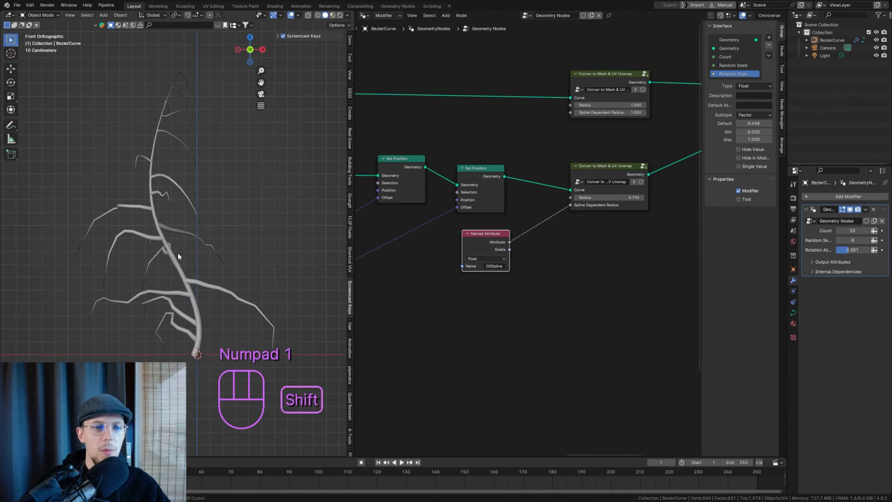
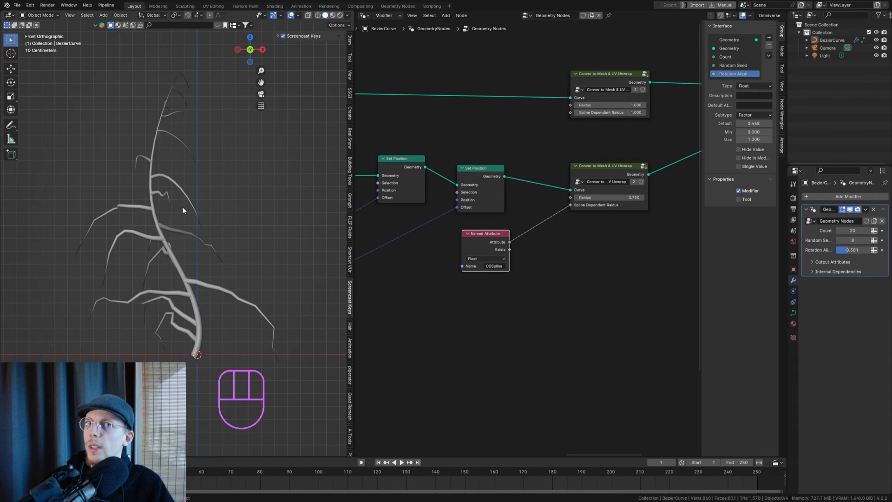
Reposition the node that stores the OGSpline attribute and the Rotation Value frame to tidy the node tree
scroll(607, 166, "down", 8)
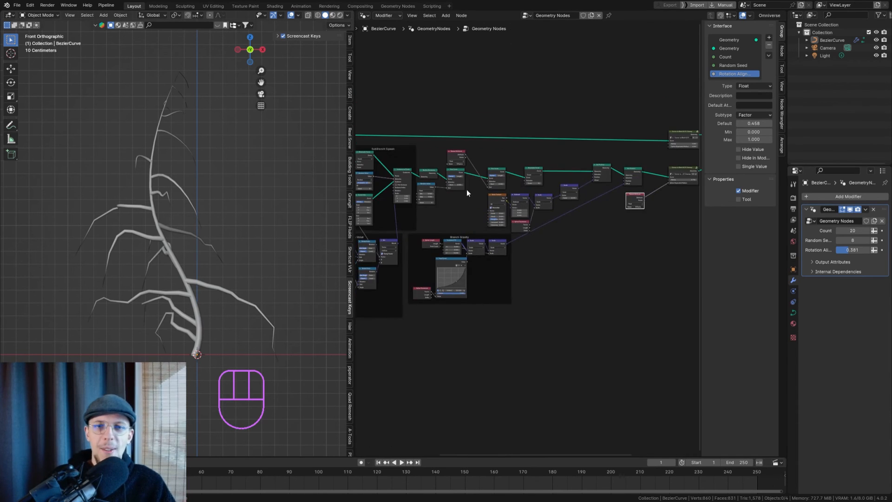
scroll(527, 185, "up", 3)
left_click(453, 125)
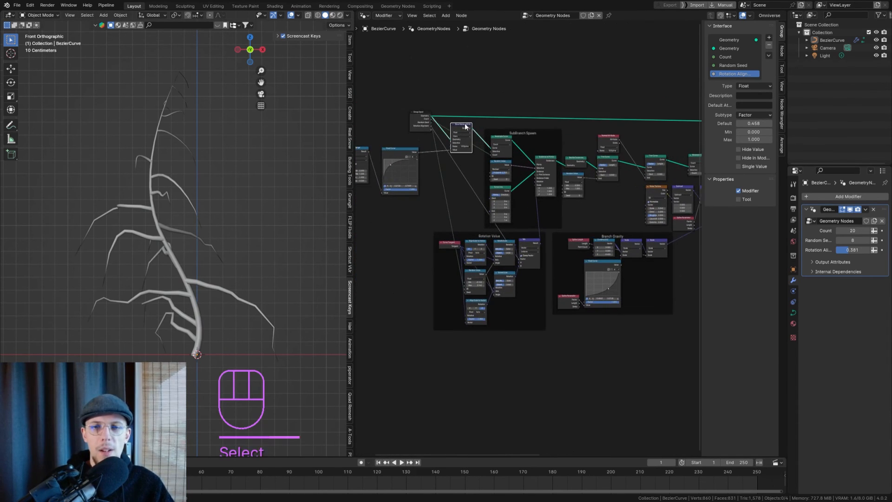
key("g")
left_click(451, 125)
scroll(493, 162, "down", 6)
left_click(499, 207)
key("g")
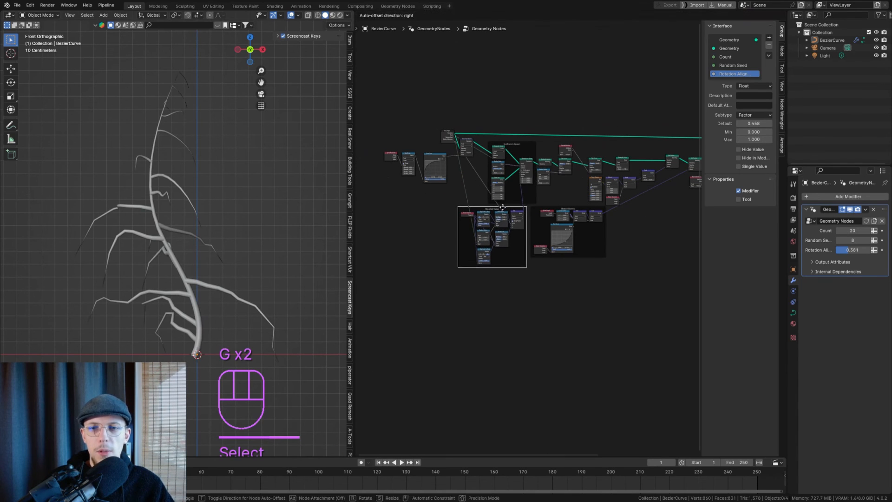
left_click(503, 209)
key("g")
left_click(597, 229)
scroll(534, 194, "up", 2)
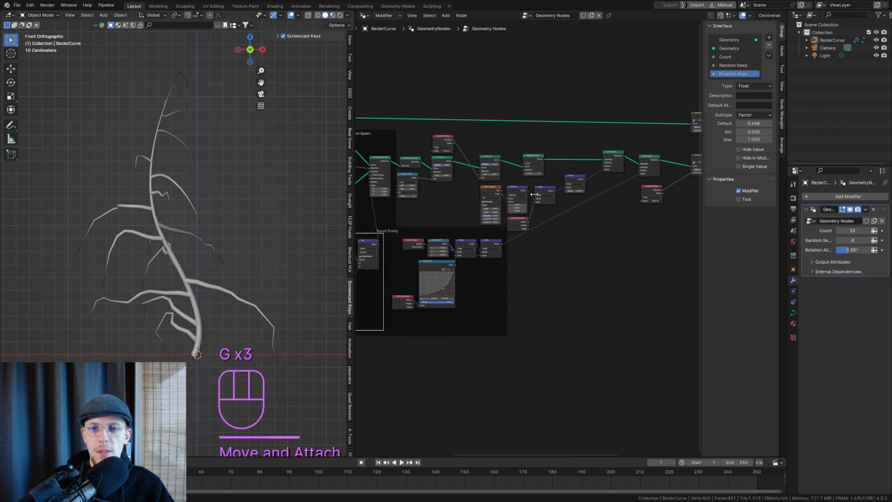
Reposition the second Trim Curve, the Noise Texture and the Resample Curve nodes into a compact arrangement
scroll(500, 166, "up", 5)
middle_click_drag(492, 163, 417, 135)
left_click(403, 124)
key("g")
left_click(409, 120)
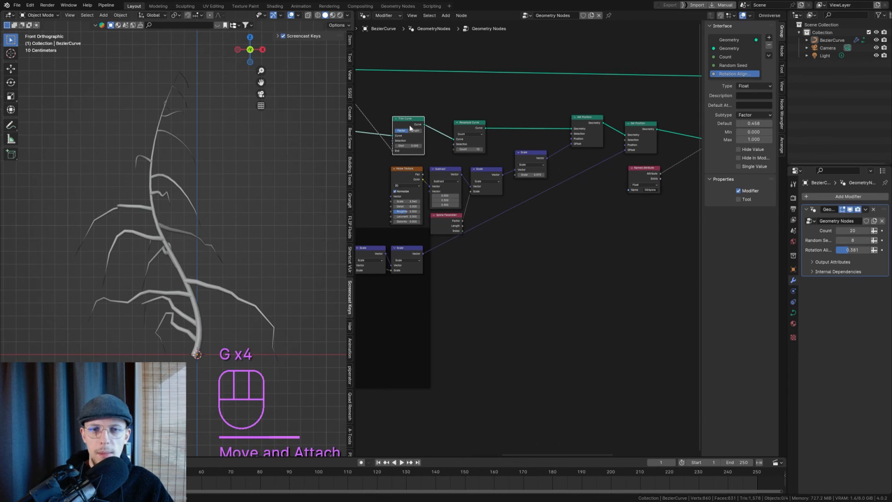
left_click(409, 170)
key("g")
key("g")
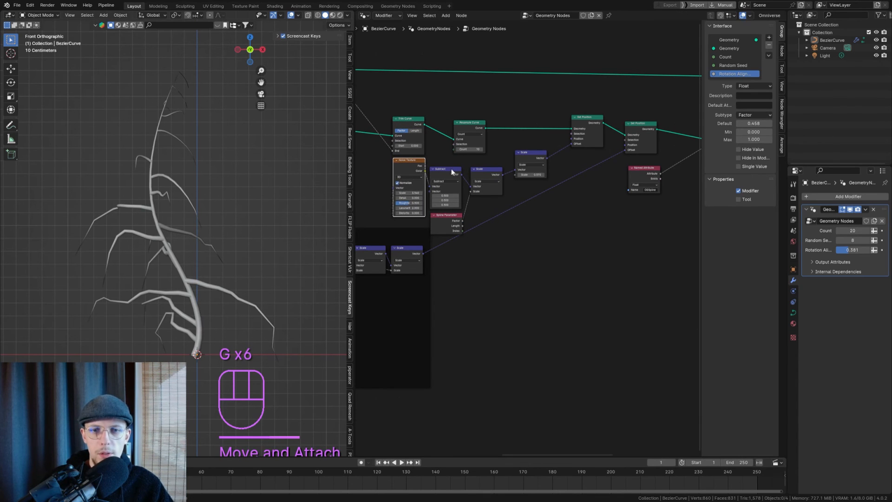
left_click(450, 169)
left_click(477, 124)
key("g")
left_click(451, 120)
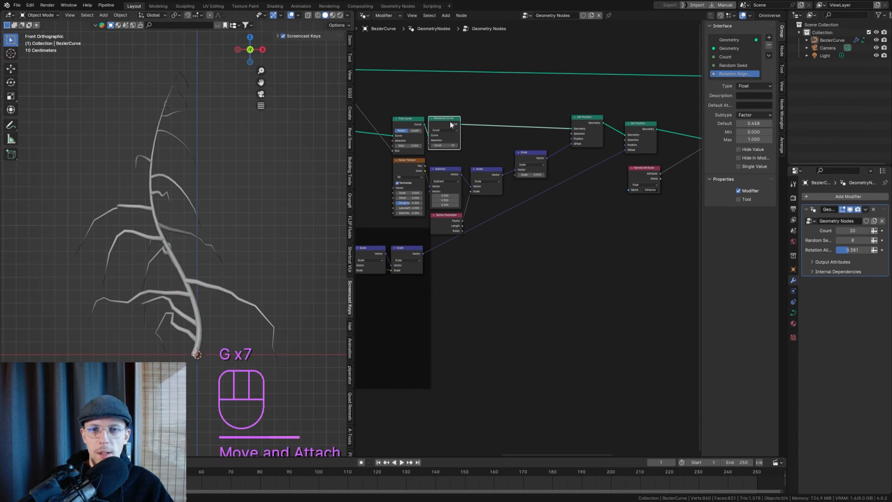
Shift the Trim Curve and Resample Curve pair upward and place the group of noise offset nodes beneath them
left_click_drag(396, 104, 467, 144)
key("g")
left_click(467, 123)
left_click_drag(370, 156, 534, 219)
key("g")
left_click(482, 164)
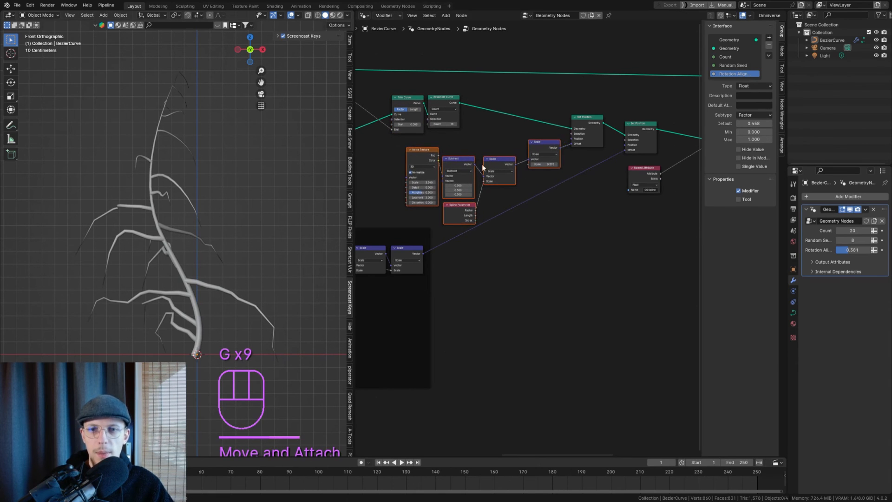
Toggle muting on the noise-driven Set Position node twice to check its effect on the branches
scroll(481, 164, "up", 2)
middle_click_drag(475, 164, 534, 175, "shift")
middle_click_drag(600, 165, 567, 164)
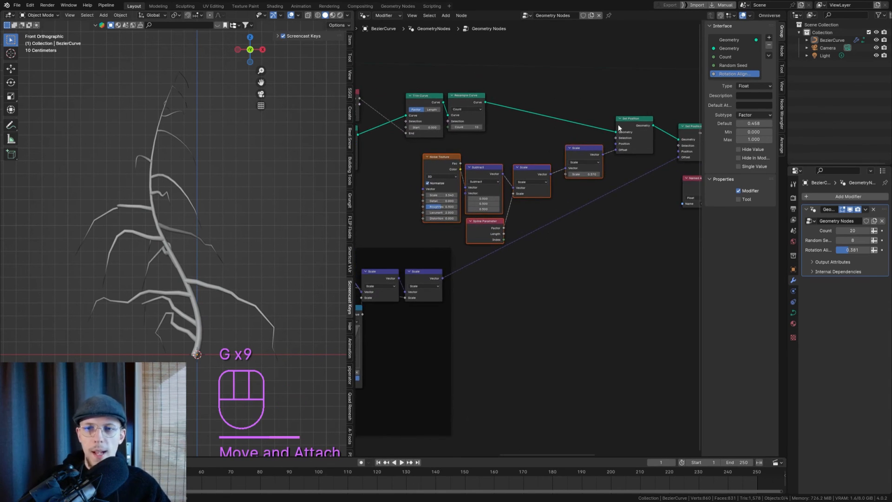
left_click(634, 121)
key("m")
key("m")
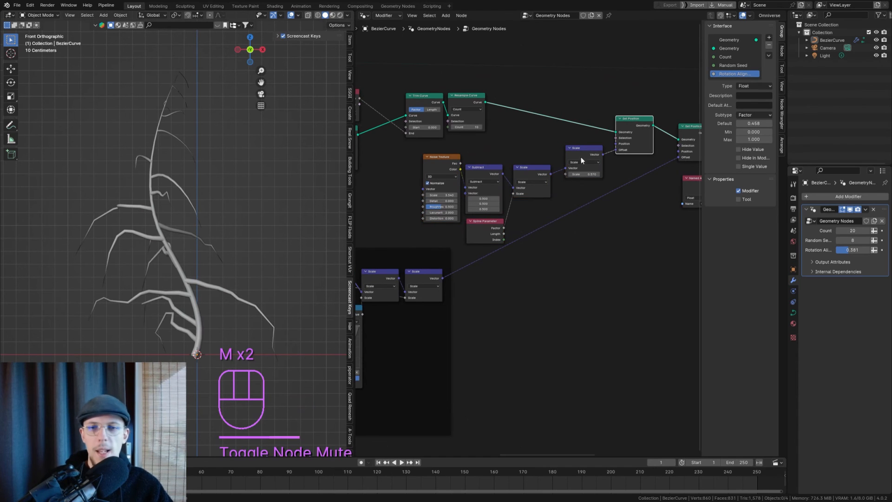
Enclose the Noise Texture, Subtract, Spline Parameter and two Scale nodes in a frame labelled "Add Noise"
left_click_drag(413, 150, 585, 224)
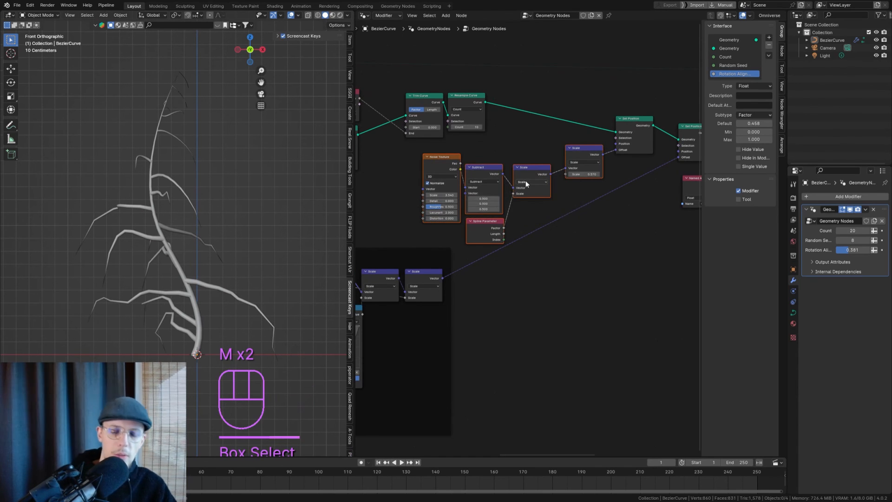
key("ctrl+j")
key("F2")
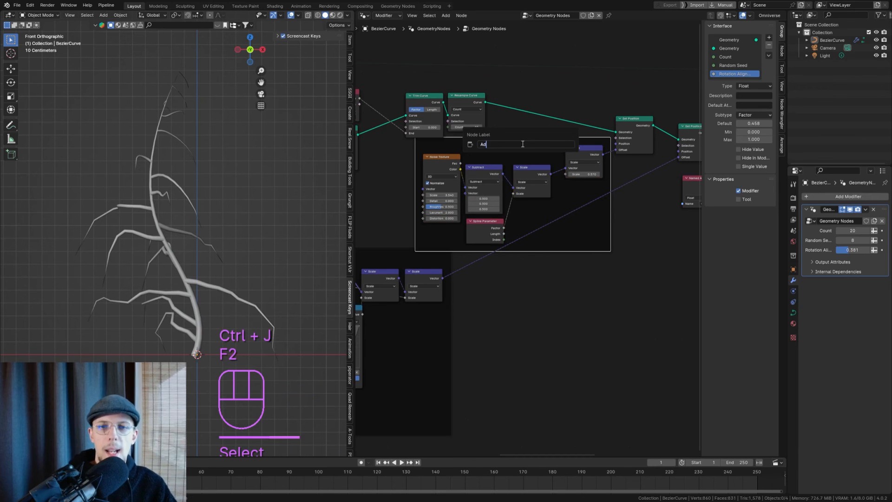
type("Add Noise")
key("Return")
Lower the Branch Gravity frame and reposition the Add Noise frame above it
scroll(401, 297, "down", 3)
middle_click_drag(401, 297, 517, 244)
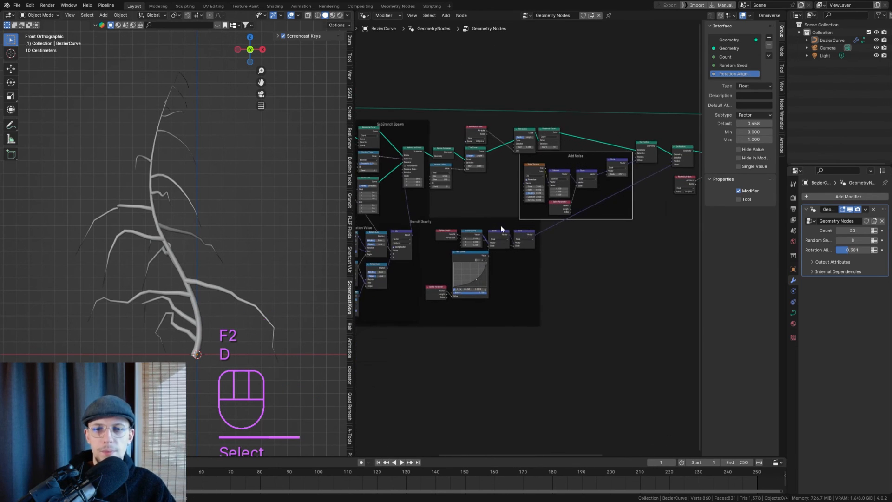
left_click(486, 224)
key("g")
left_click(479, 237)
left_click(573, 162)
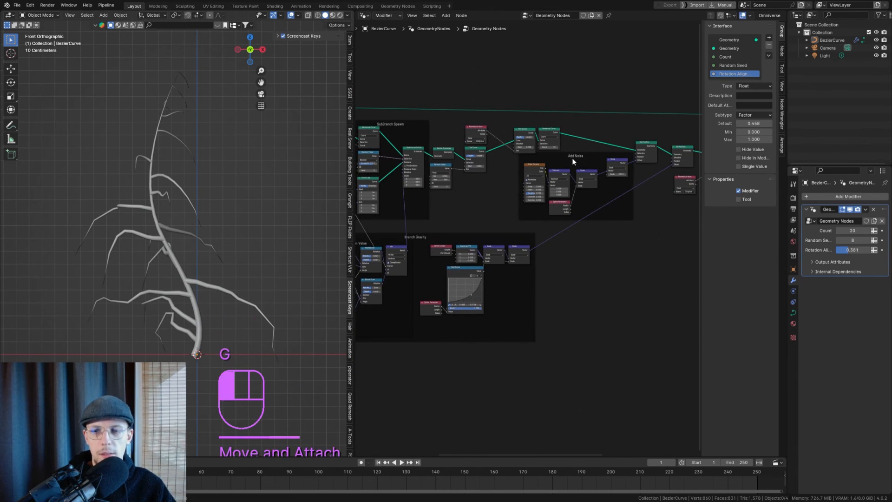
key("g")
left_click(574, 158)
key("g")
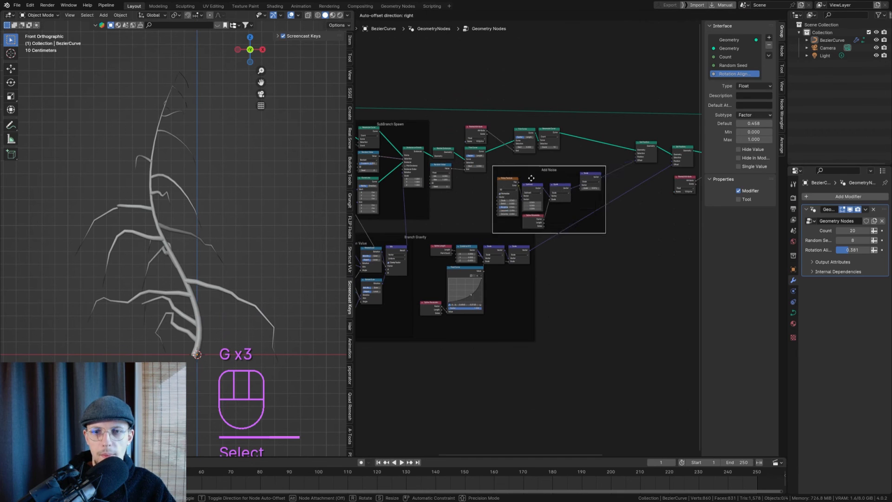
left_click(548, 175)
Save the project file and move the noise-driven Set Position node into the Add Noise frame beside its Scale node
middle_click_drag(387, 197, 512, 148)
key("ctrl+s")
left_click(514, 146)
key("g")
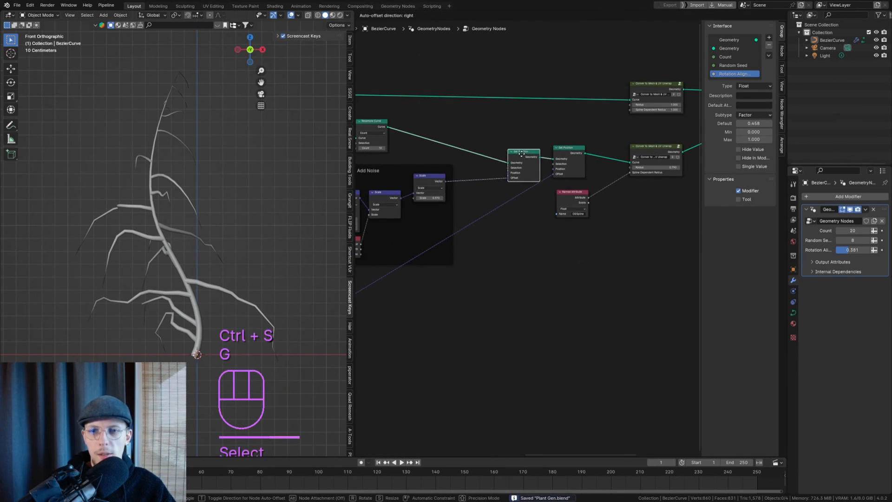
left_click(506, 159)
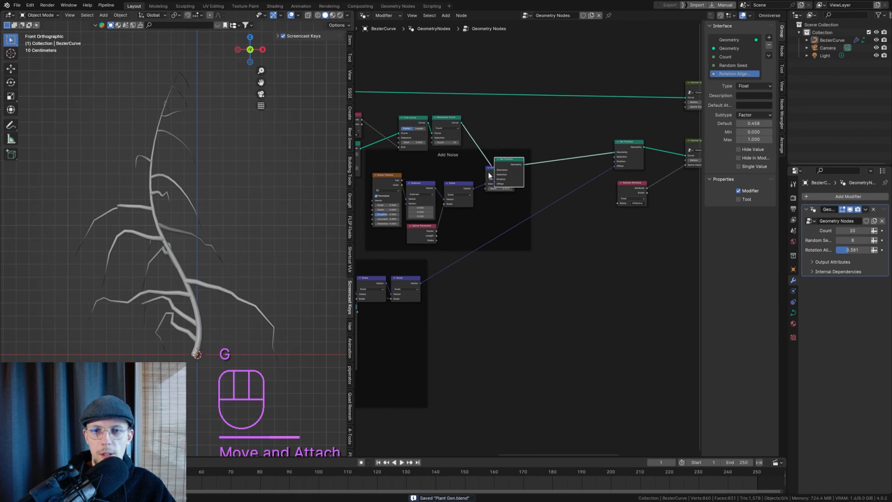
left_click(489, 174)
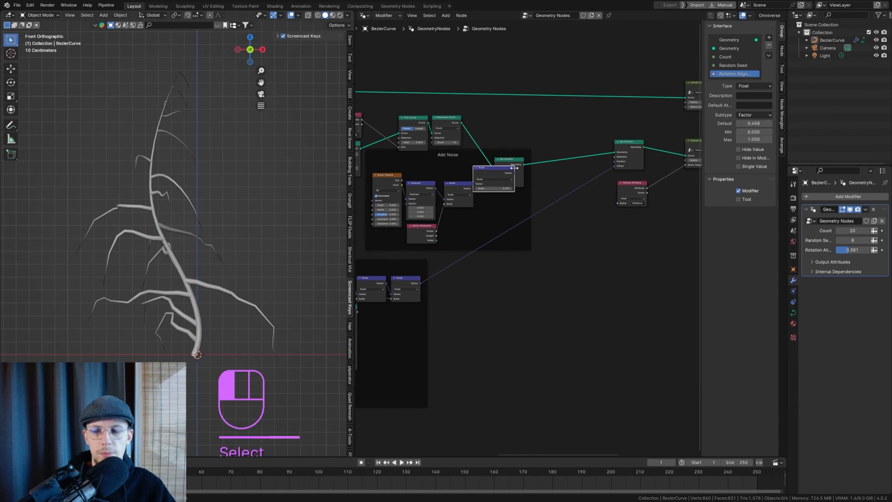
left_click_drag(487, 175, 524, 159)
Shift the Branch Gravity frame along the node tree and move the gravity-driven Set Position node into it
middle_click_drag(573, 162, 472, 159)
left_click_drag(523, 138, 514, 145)
middle_click_drag(515, 145, 701, 118)
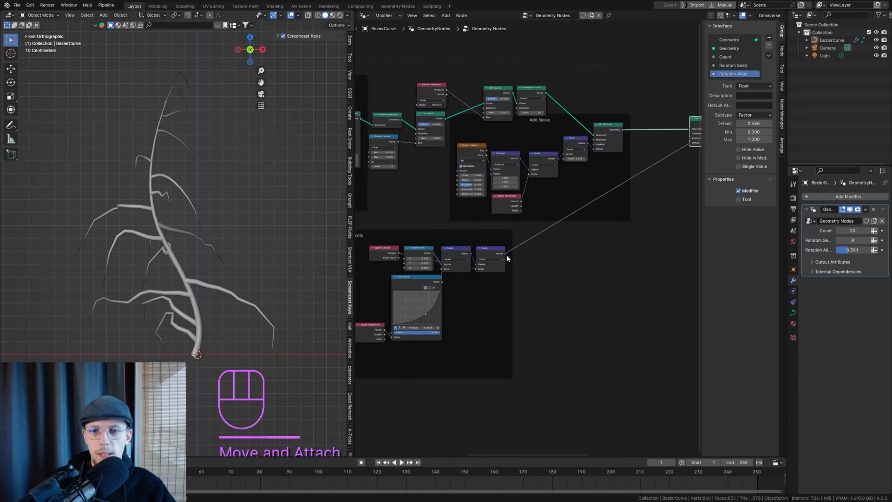
left_click_drag(452, 237, 542, 234)
key("g")
left_click(570, 236)
middle_click_drag(582, 227, 506, 222)
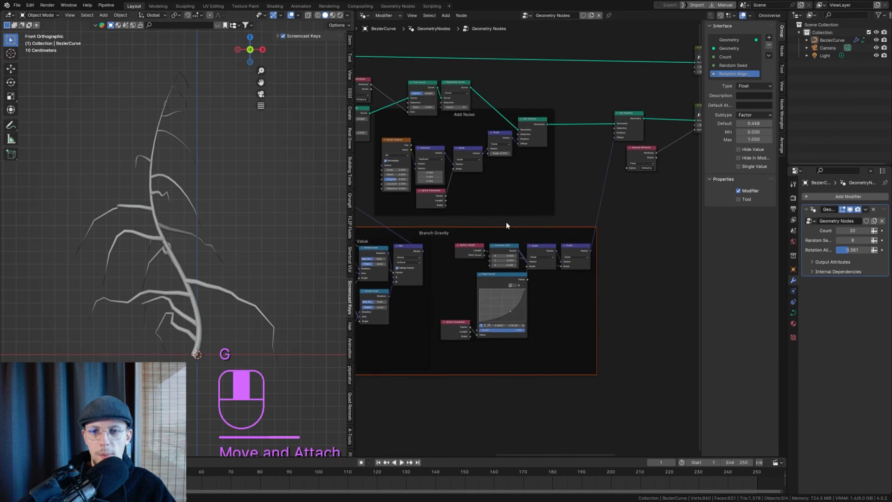
key("g")
left_click(556, 227)
left_click_drag(631, 121, 637, 226)
left_click_drag(646, 242, 645, 242)
scroll(644, 242, "down", 2)
scroll(647, 161, "up", 4)
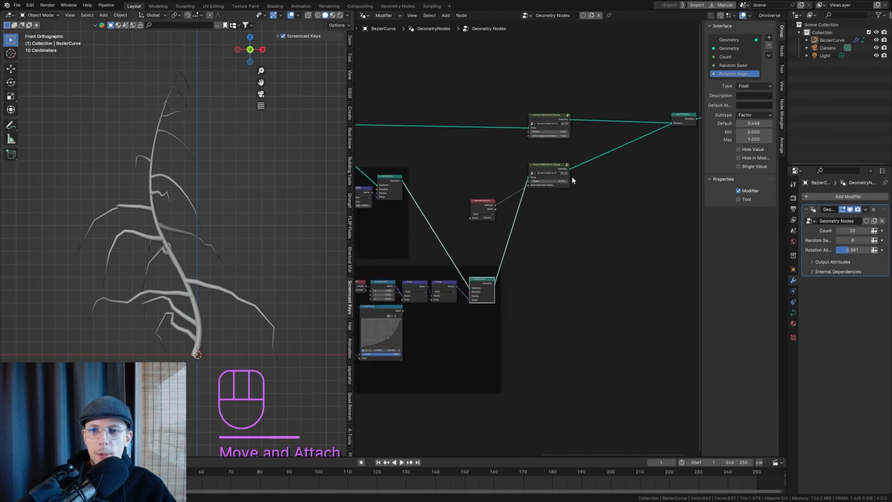
Reposition the side branches' Convert to Mesh & UV Unwrap node and the OGSpline Named Attribute node that feeds it
left_click(553, 161)
left_click_drag(535, 161, 535, 163)
left_click(449, 215)
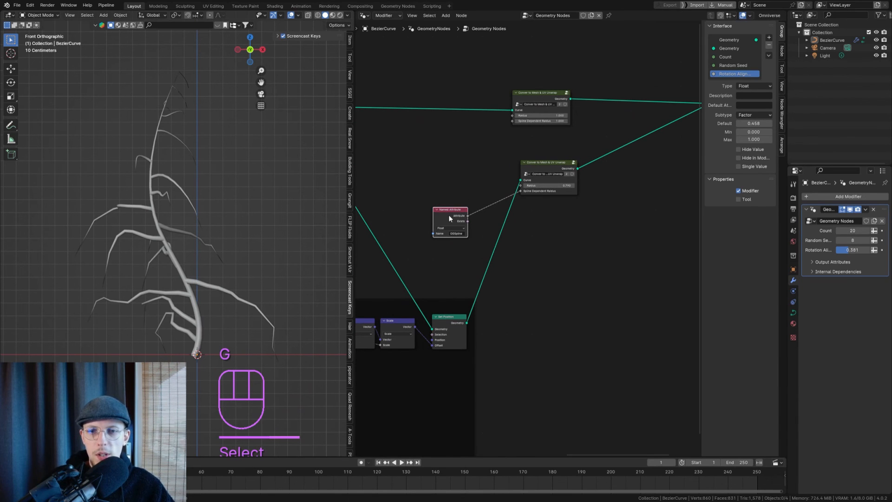
key("g")
key("g")
left_click(500, 162)
scroll(499, 162, "down", 5)
middle_click_drag(442, 164, 738, 156, "shift")
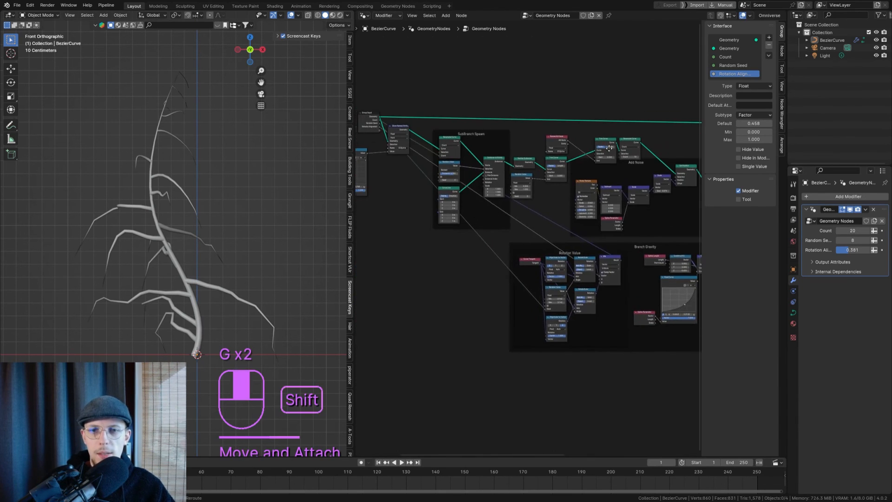
Tidy the Random Value node and raise the OGSpline Named Attribute node above the Trim Curve nodes
scroll(571, 154, "up", 4)
scroll(505, 172, "up", 2)
left_click(507, 191)
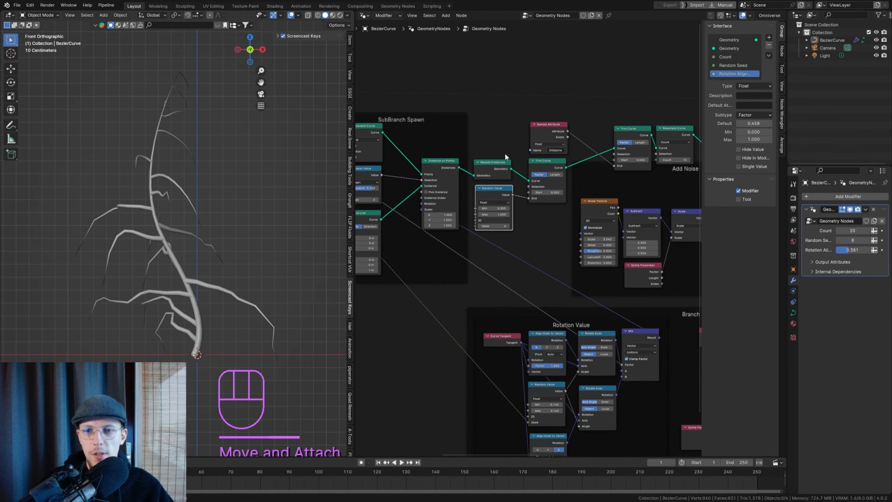
left_click_drag(535, 130, 535, 116)
scroll(501, 169, "up", 1)
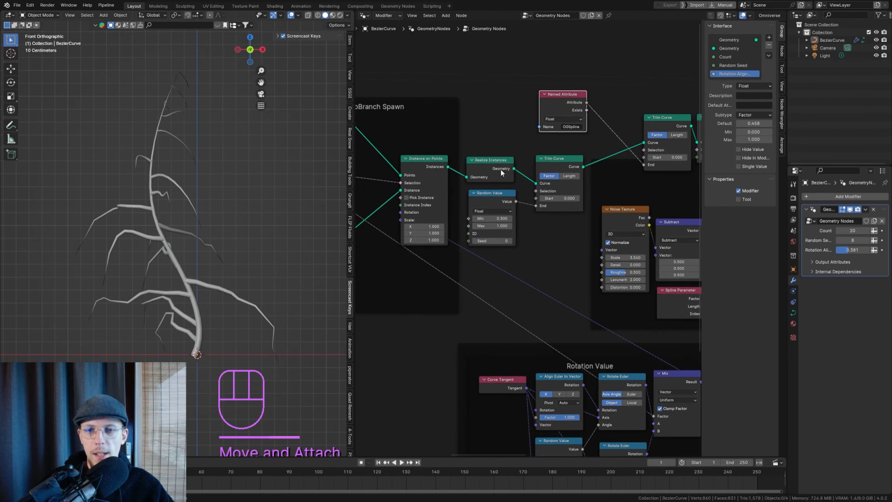
Enclose Realize Instances, Random Value and the first Trim Curve in a frame labelled "Random Length"
left_click_drag(511, 188, 570, 244)
key("ctrl+j")
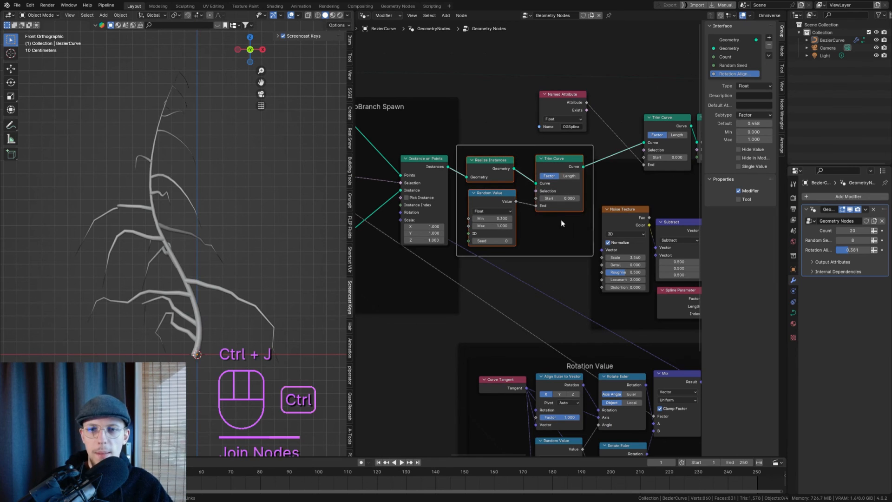
left_click(508, 148)
key("F2")
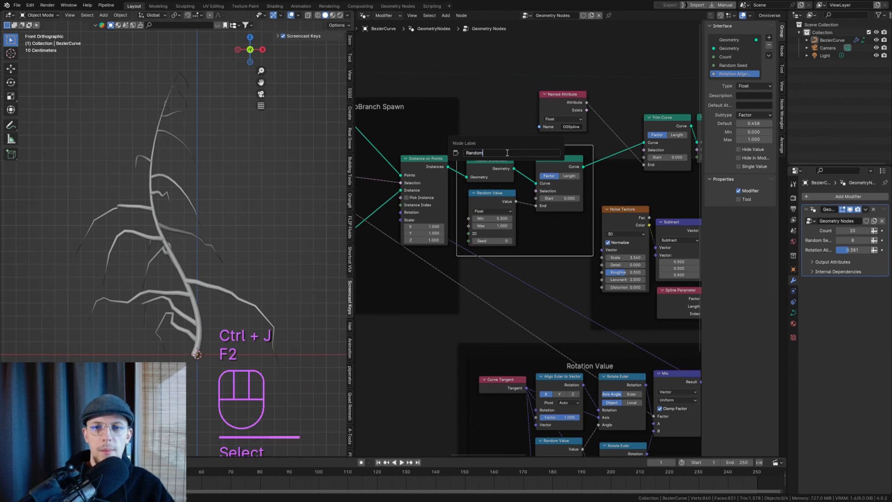
type("Random Length")
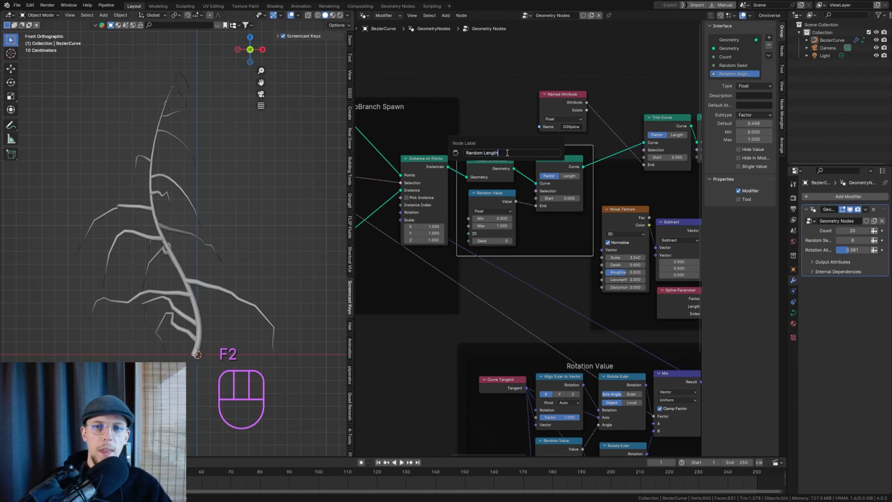
key("Return")
Nudge the second Trim Curve node and move the Add Noise frame away from the Random Length frame
key("Home")
scroll(579, 149, "up", 2)
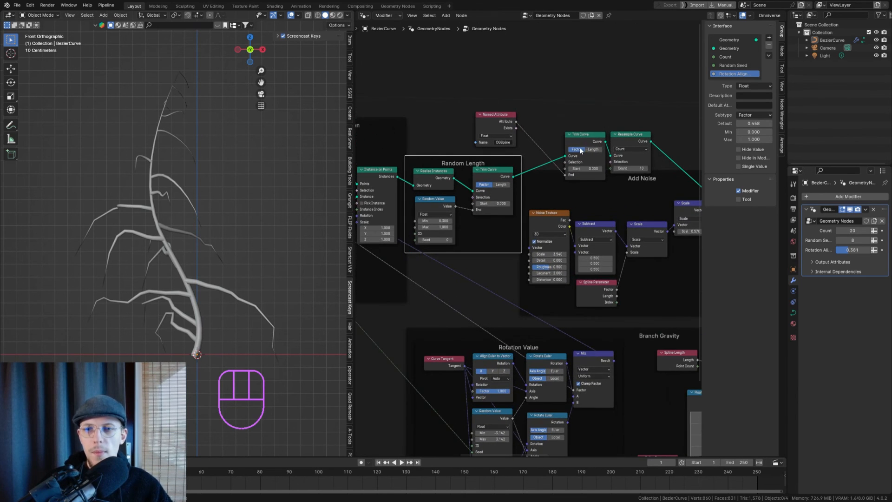
left_click_drag(576, 132, 578, 132)
left_click(561, 188)
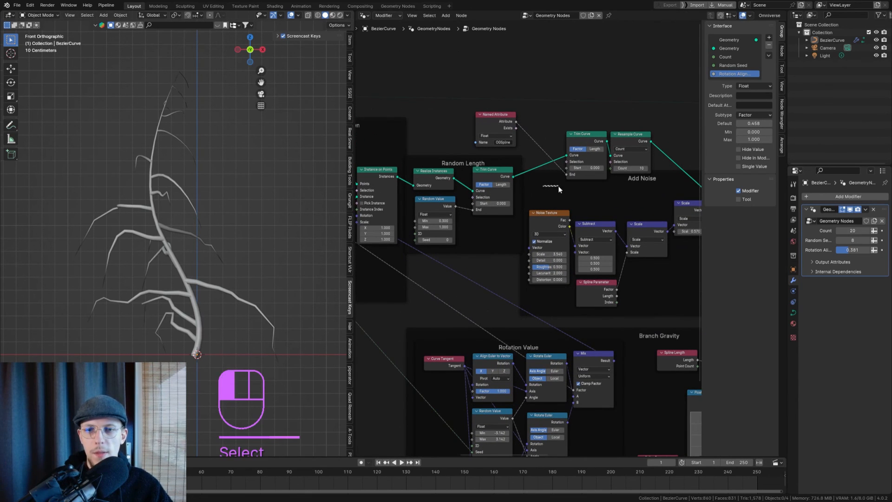
left_click_drag(545, 176, 588, 185)
scroll(562, 178, "down", 2)
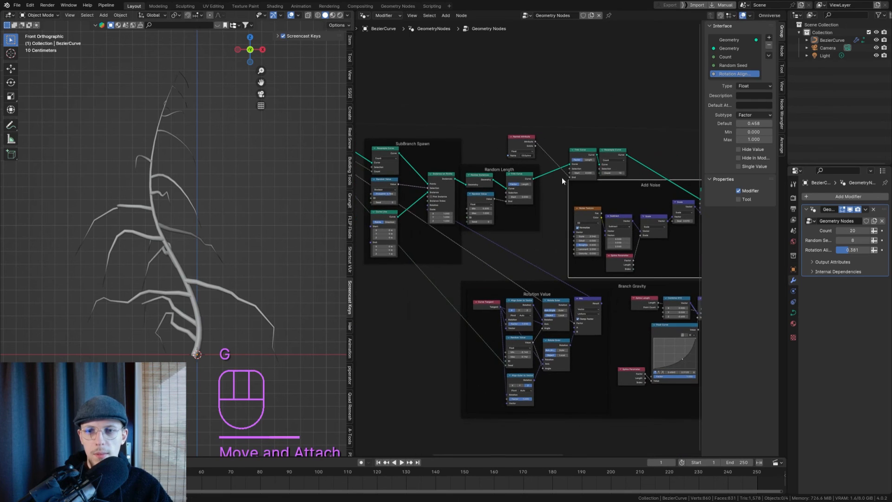
Move the second Trim Curve and the Resample Curve into the Random Length frame, lined up after the first Trim Curve
left_click(581, 151)
key("g")
left_click_drag(619, 153, 541, 173)
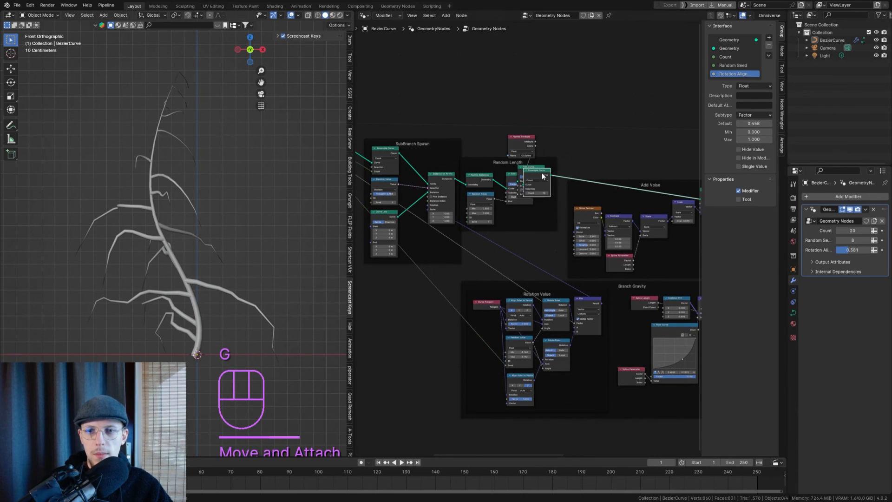
key("g")
left_click(583, 166)
left_click(537, 168)
key("g")
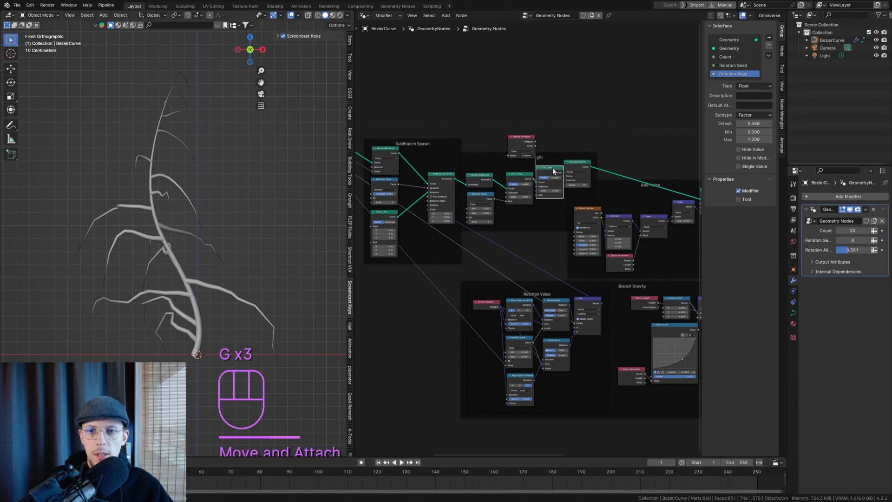
Move the OGSpline Named Attribute node into the Random Length frame and adjust the frame's position
left_click(528, 141)
left_click_drag(529, 141, 500, 154)
key("g")
left_click(541, 141)
Move the Add Noise frame farther along the node tree so it clears the Random Length frame
middle_click_drag(612, 185, 508, 157)
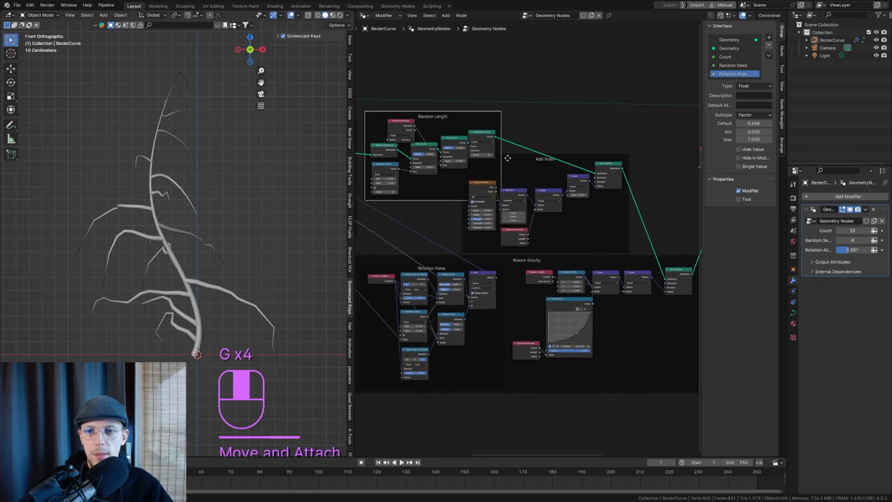
scroll(548, 163, "down", 3)
left_click(547, 163)
key("g")
left_click(580, 157)
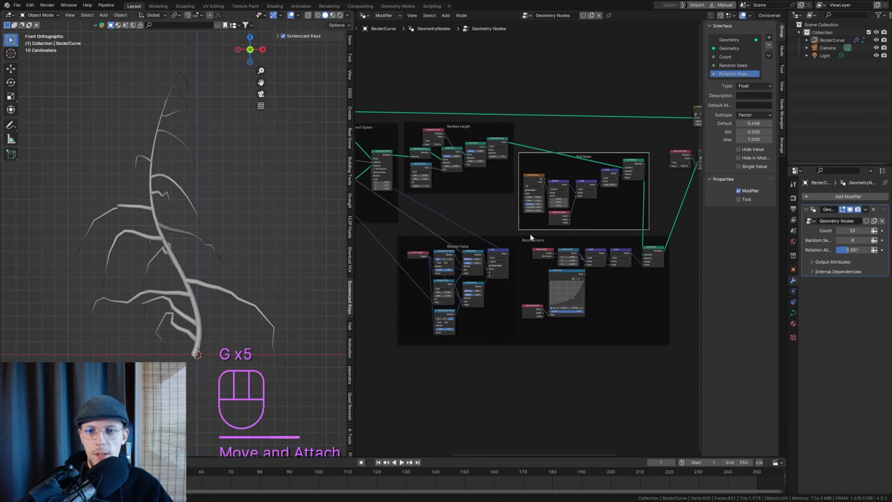
left_click(530, 239)
key("g")
key("ctrl+z")
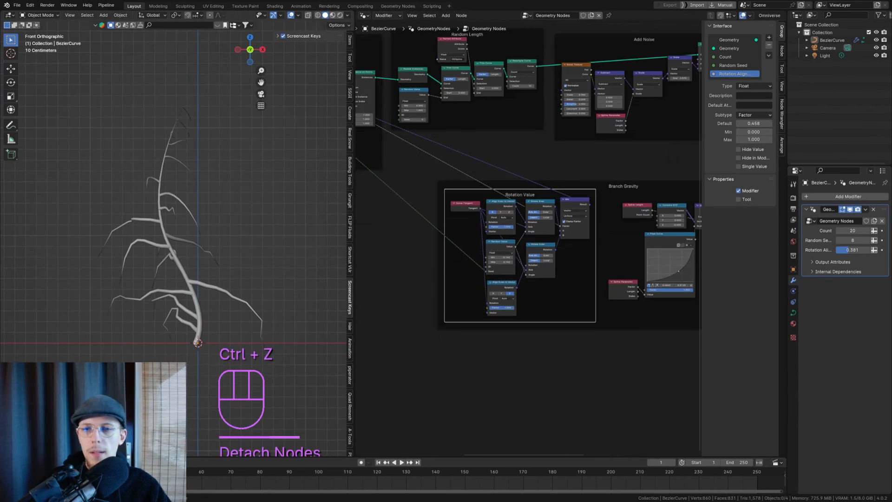
Detach the Rotation Value frame from the Branch Gravity frame that encloses it
middle_click_drag(660, 194, 569, 154)
scroll(570, 154, "up", 2)
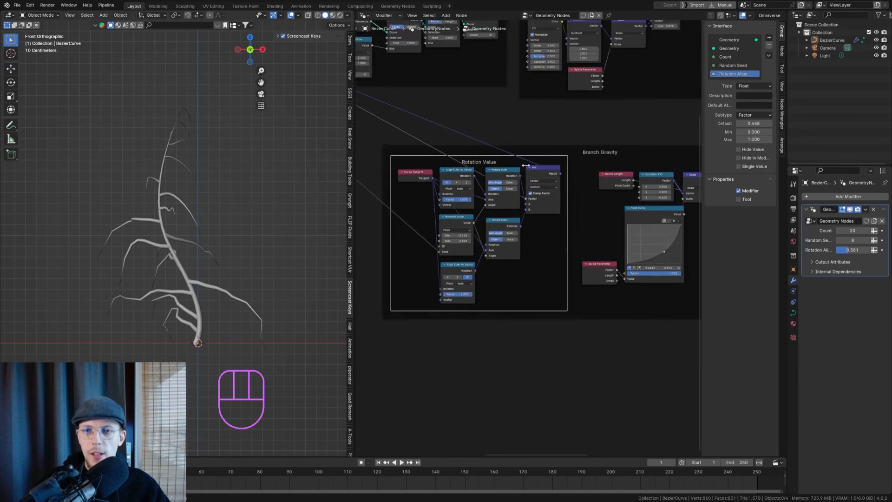
right_click(490, 160)
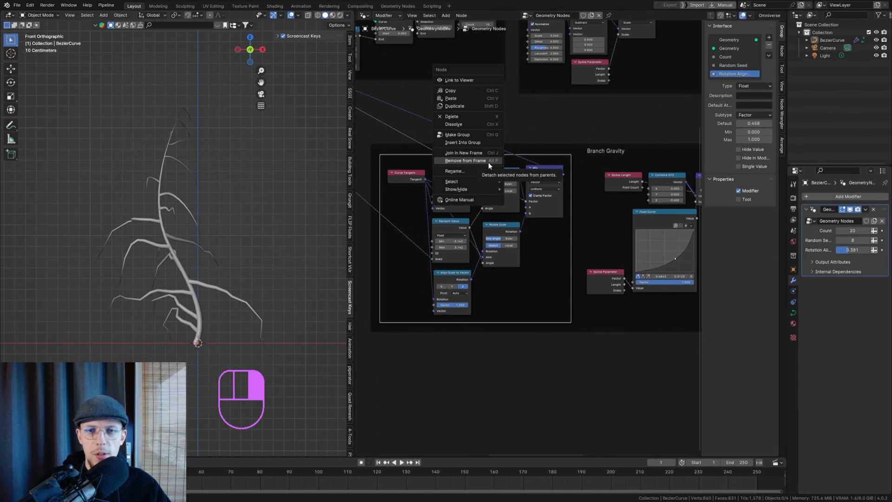
left_click(489, 161)
scroll(504, 178, "down", 3)
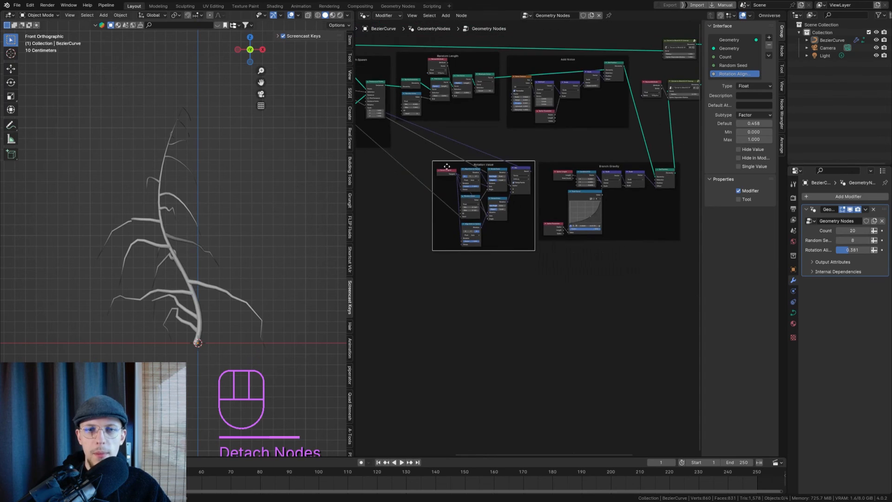
Move the Rotation Value frame back along the node tree to sit beneath the SubBranch Spawn frame
middle_click_drag(479, 172, 641, 172)
key("g")
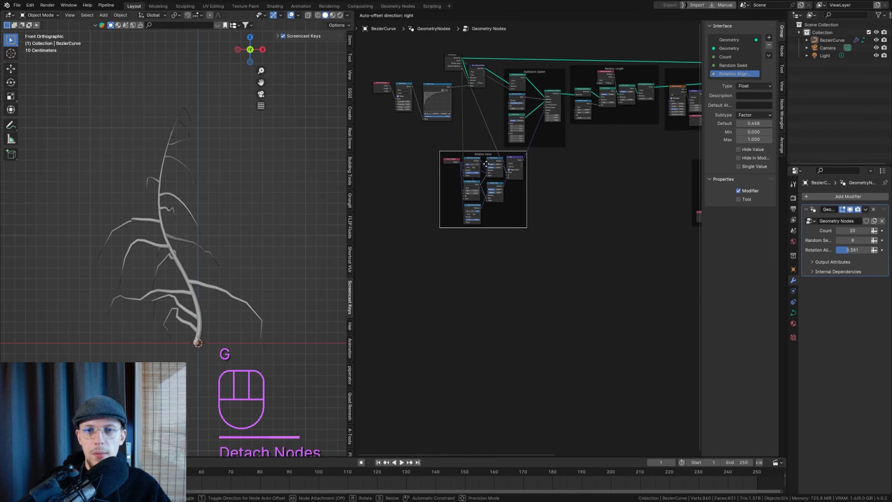
left_click(487, 163)
Shift the Named Attribute and both mesh conversion nodes farther along, and place the Branch Gravity frame directly after the Add Noise frame
middle_click_drag(638, 171, 537, 178)
left_click(634, 165)
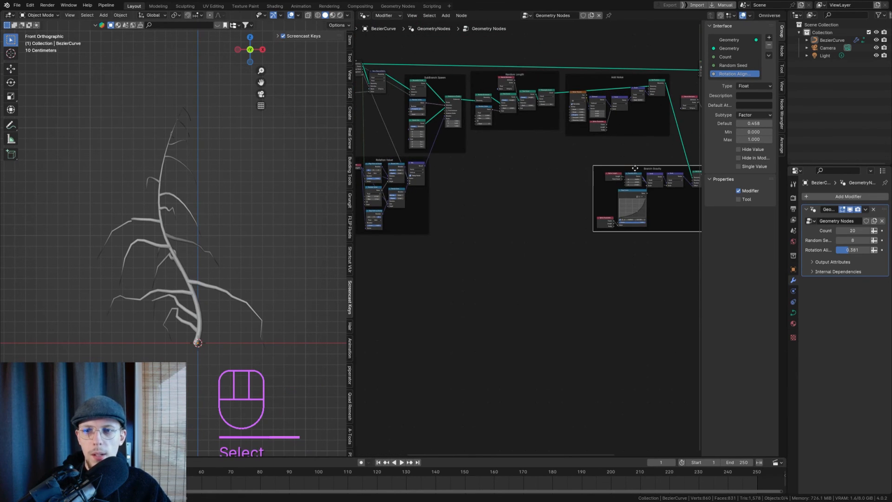
key("g")
left_click(629, 164)
middle_click_drag(629, 167, 459, 168)
key("g")
left_click(481, 186)
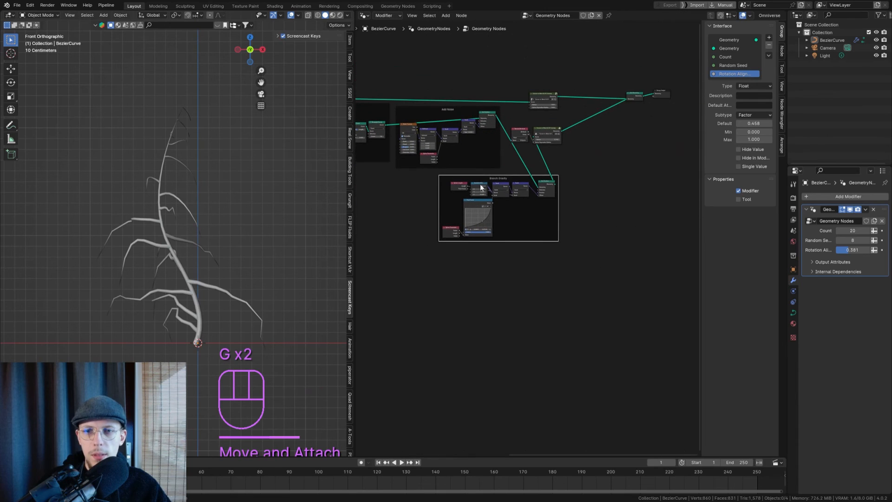
left_click_drag(674, 141, 521, 93)
key("g")
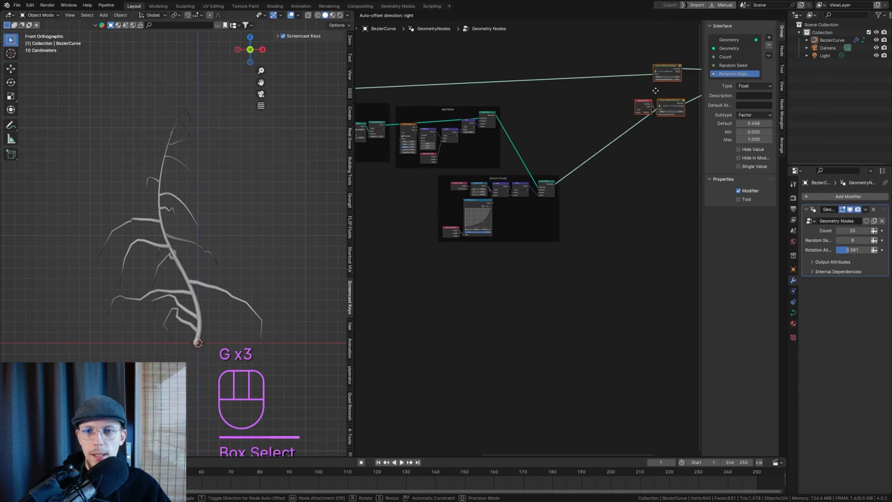
left_click(479, 177)
key("g")
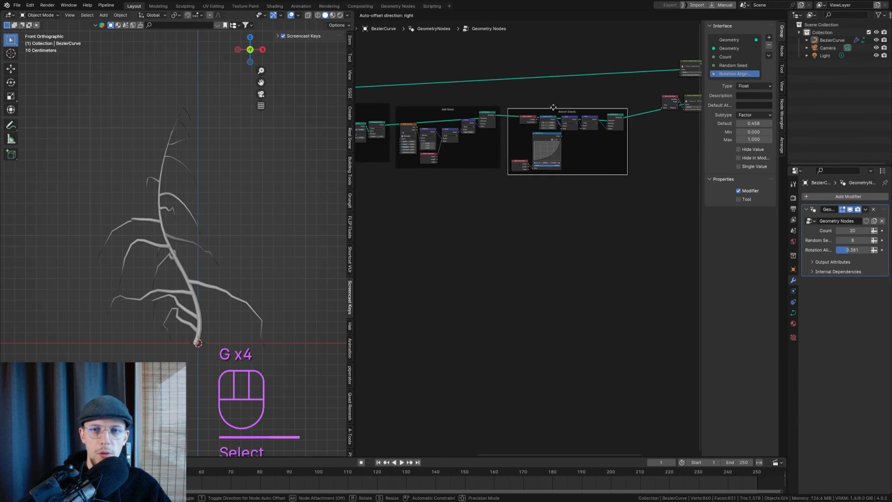
left_click(549, 110)
Bring Join Geometry and Group Output closer to the mesh conversion nodes, and place this whole end group just after the Branch Gravity frame
middle_click_drag(550, 111, 427, 125)
middle_click_drag(682, 126, 608, 114)
left_click_drag(618, 110, 578, 77)
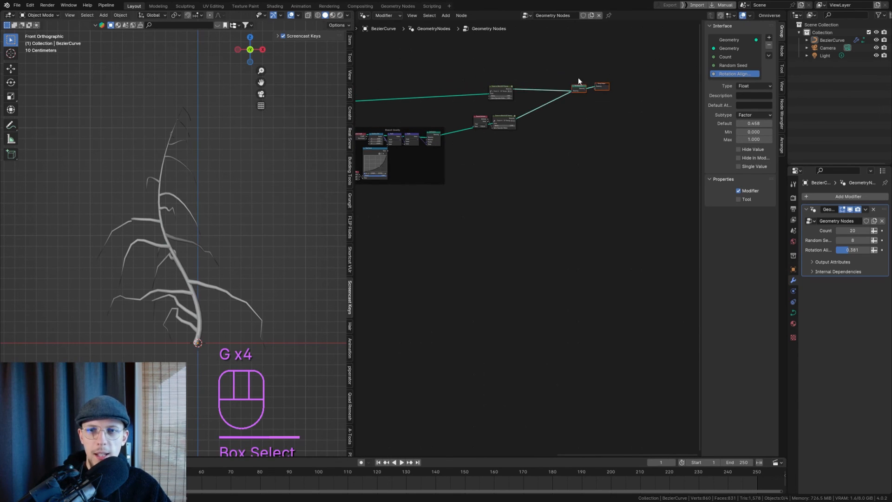
key("g")
left_click(518, 84)
left_click_drag(604, 192, 466, 55)
key("g")
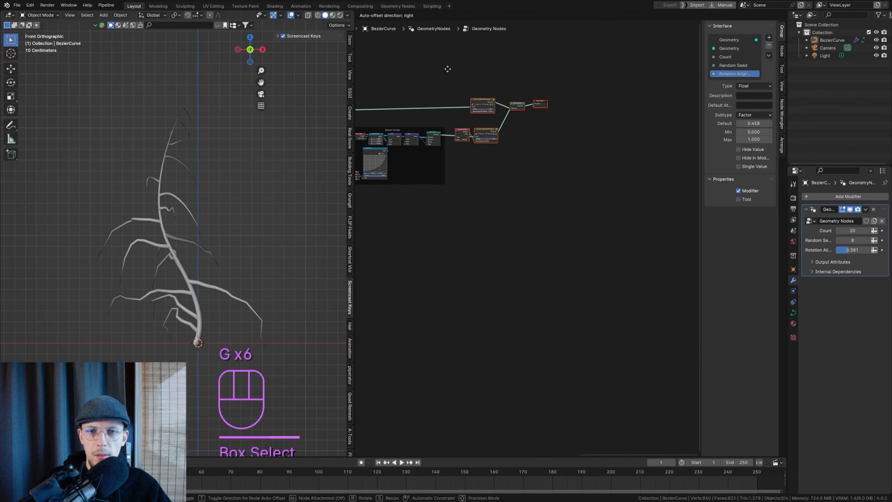
left_click(444, 67)
left_click(510, 150)
Save the plant generator file
middle_click_drag(389, 132, 457, 132, "shift")
scroll(457, 132, "left", 8)
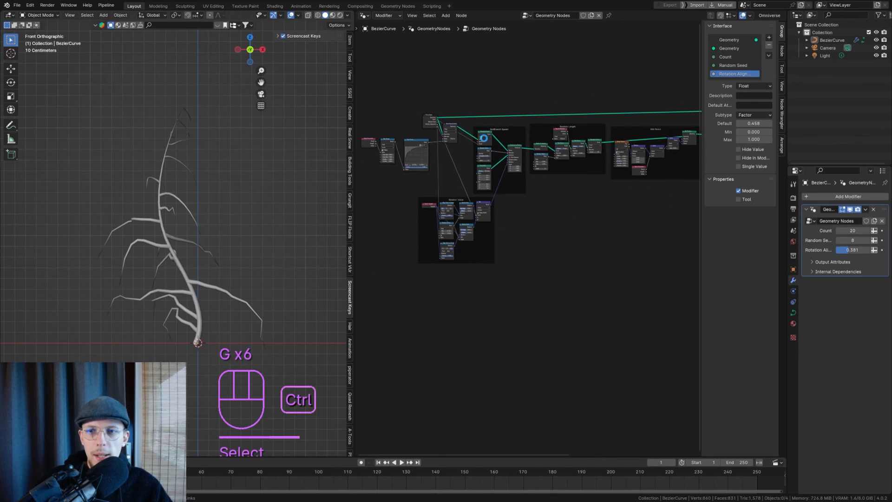
key("ctrl+s")
Tidy the Store Named Attribute node and its Spline Parameter, Map Range and Float Curve inputs beside Group Input, and save the file
scroll(409, 132, "up", 4)
left_click_drag(511, 135, 513, 140)
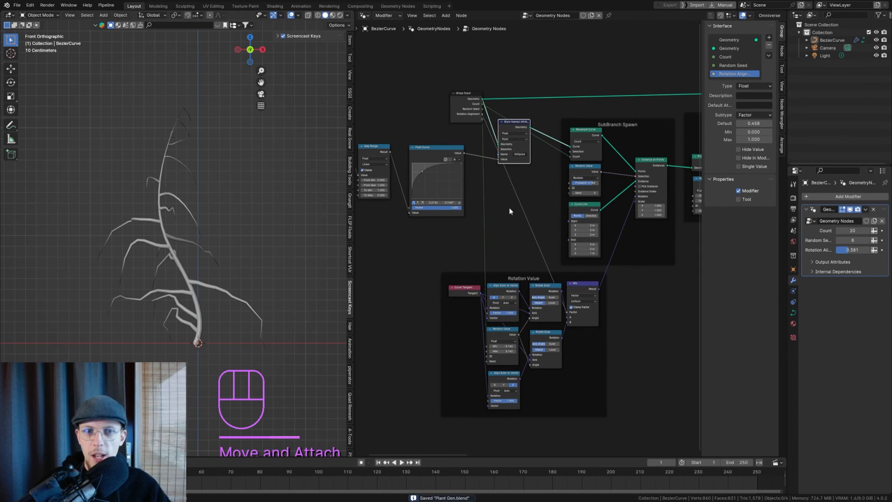
scroll(458, 181, "left", 5)
left_click_drag(428, 135, 567, 193)
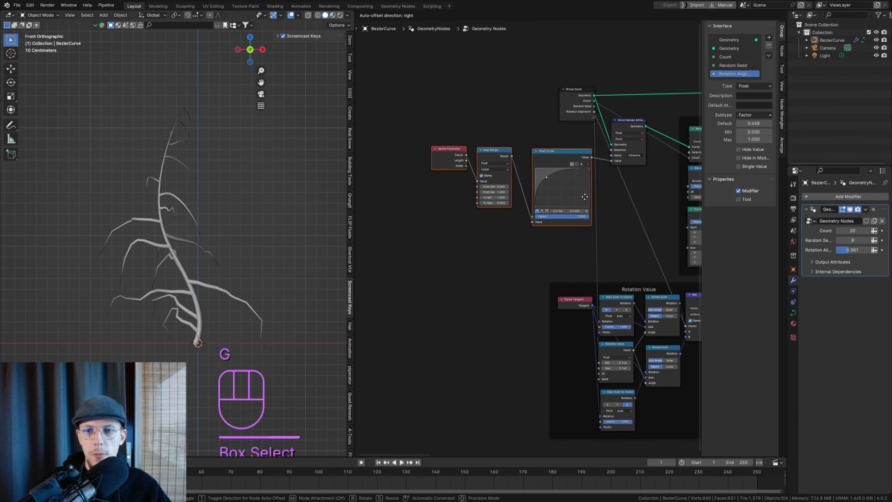
key("g")
left_click(590, 199)
scroll(589, 199, "right", 5, "ctrl")
key("ctrl+s")
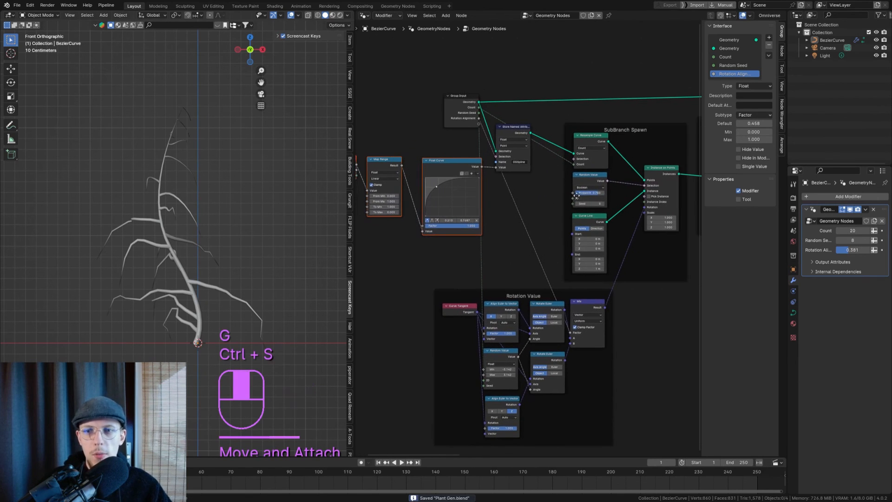
Move the Add Noise and Branch Gravity frames up so they line up with the Random Length frame
scroll(549, 123, "right", 5, "ctrl")
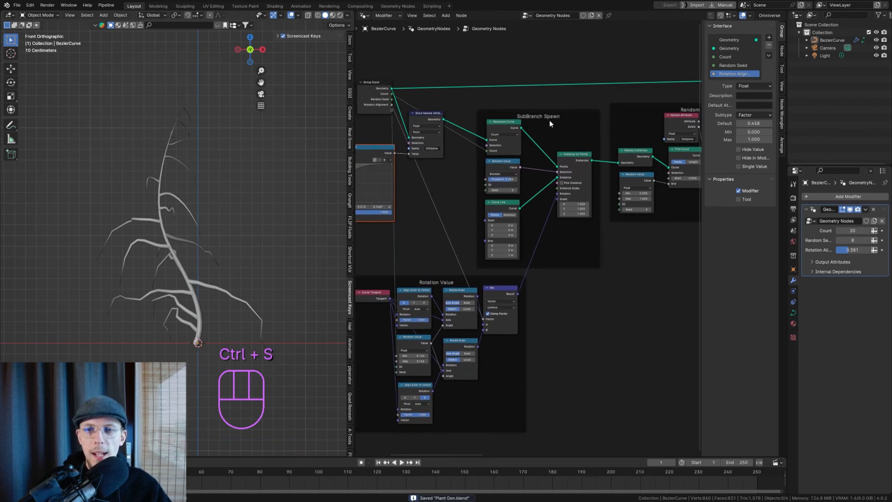
left_click(433, 284)
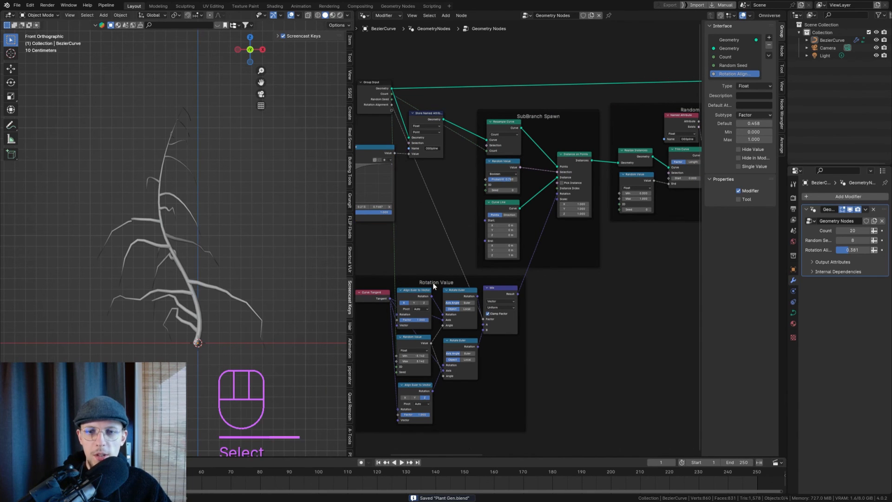
middle_click_drag(668, 221, 407, 221)
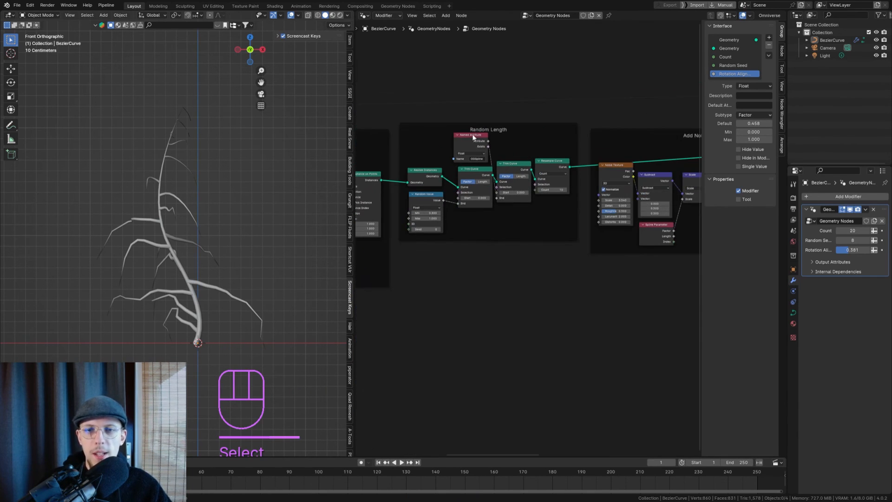
middle_click_drag(601, 124, 452, 121)
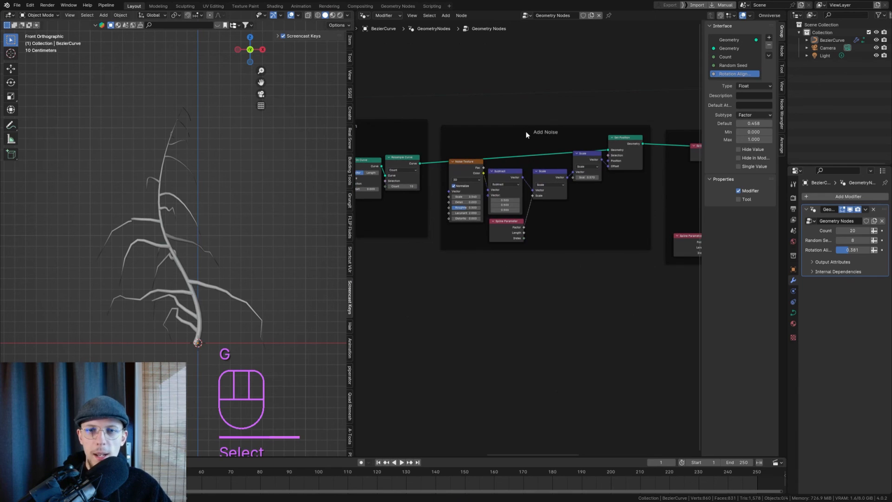
key("g")
left_click(542, 117)
middle_click_drag(680, 121, 450, 127)
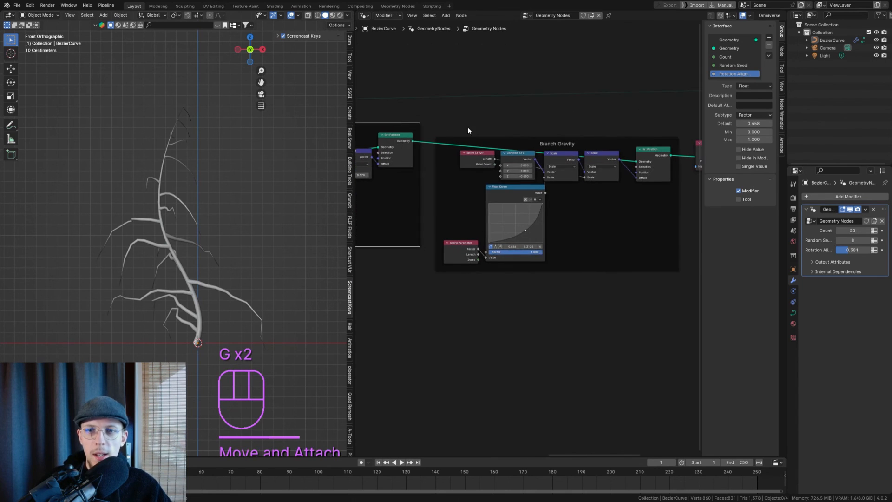
left_click(550, 138)
key("g")
left_click(551, 129)
Line up the OGSpline Named Attribute and the branches' mesh conversion node just after the Branch Gravity frame
middle_click_drag(702, 139, 492, 144)
left_click(500, 145)
key("g")
left_click(517, 132)
left_click(551, 146)
key("g")
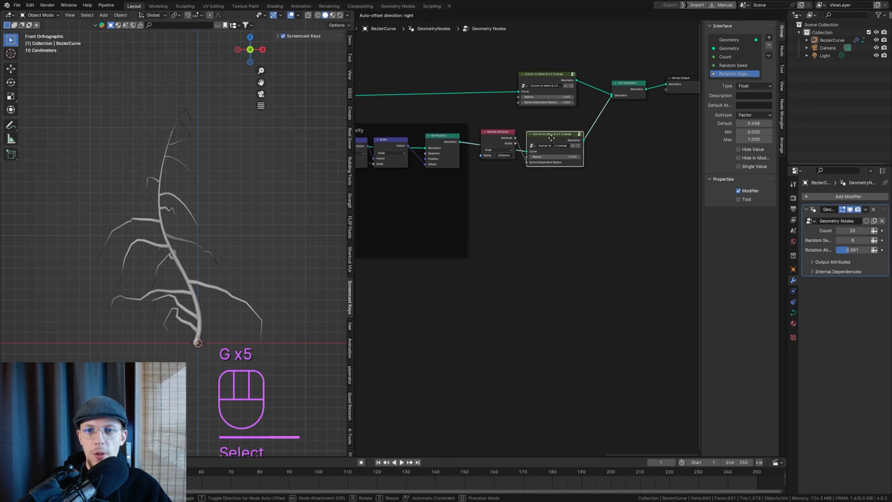
left_click(550, 136)
Reposition the stem's Convert to Mesh & UV Unwrap node above the branches' mesh conversion nodes
scroll(532, 137, "up", 5)
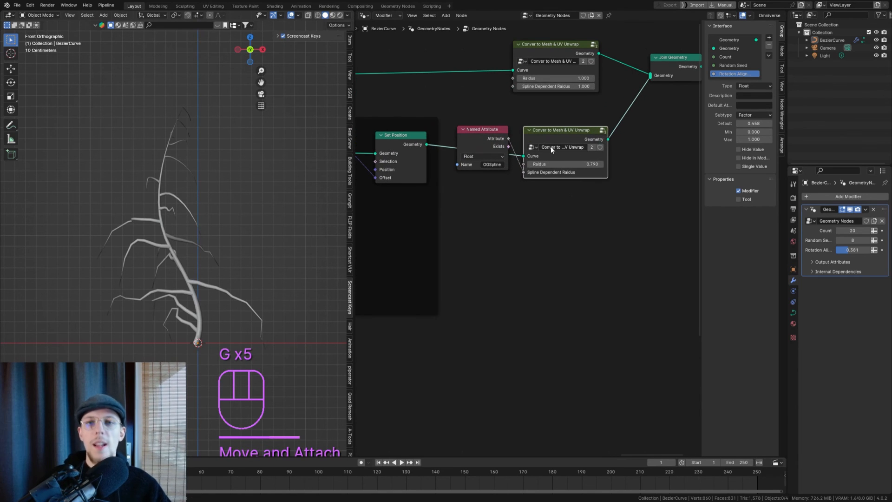
left_click(551, 46)
key("g")
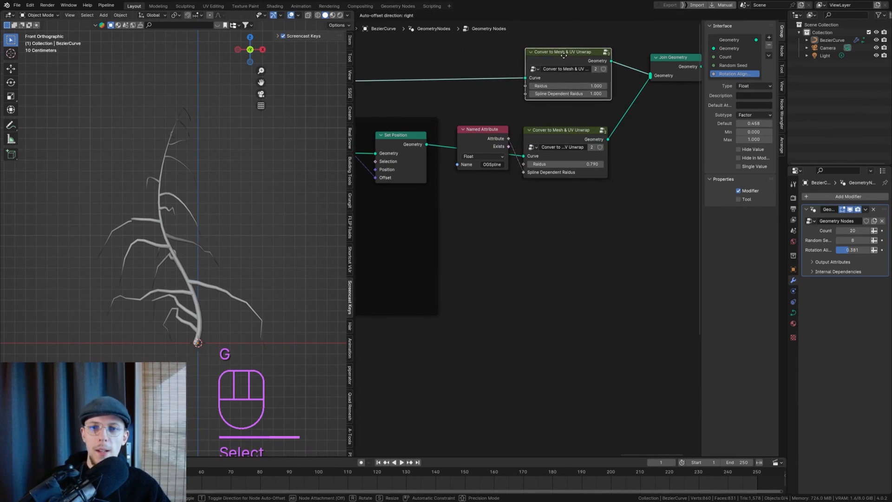
left_click(510, 92)
scroll(536, 134, "down", 2)
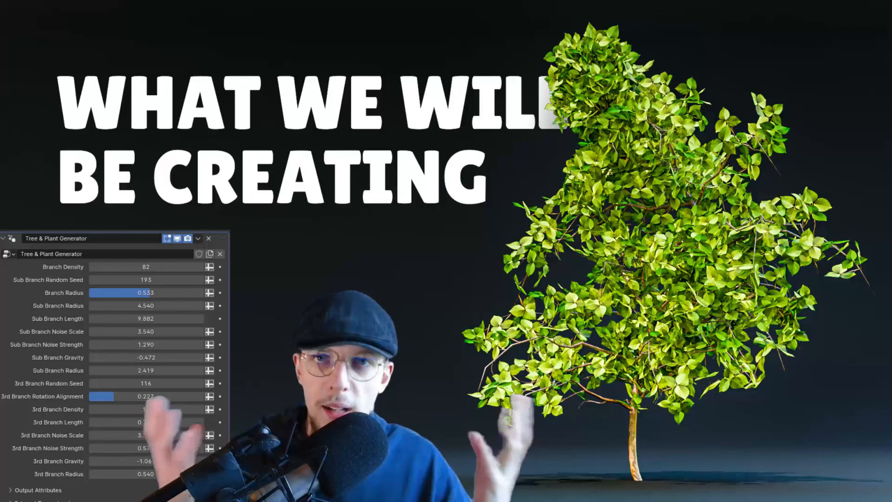